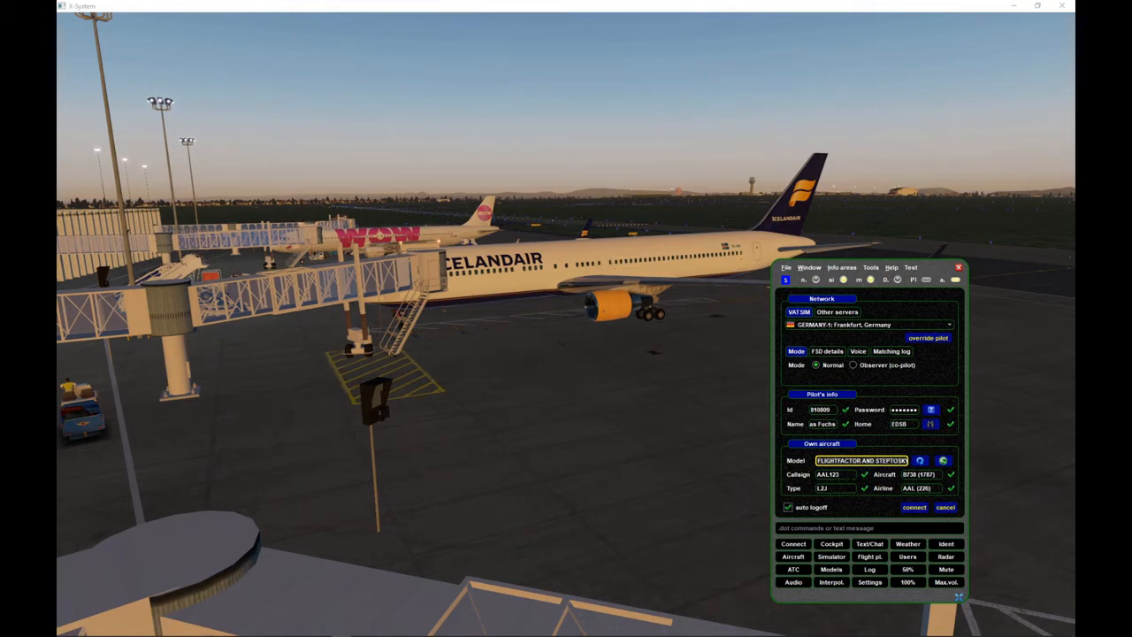
- Review the own aircraft's callsign, aircraft, type and airline details in the connection settings
drag(842, 475, 800, 475)
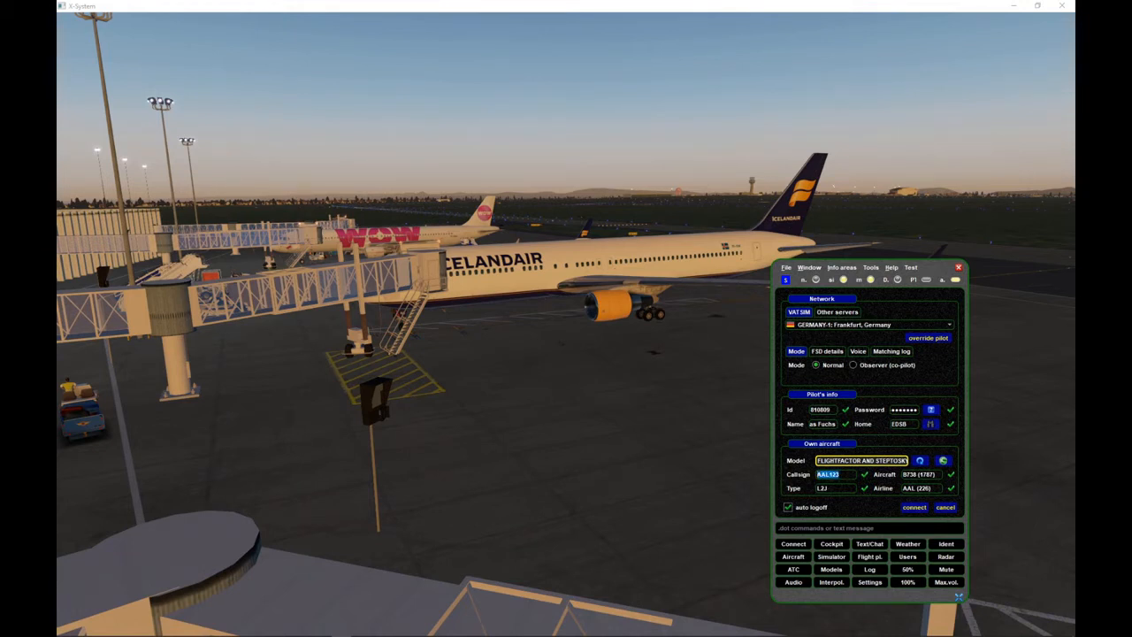
click(842, 475)
drag(903, 475, 935, 475)
drag(816, 488, 828, 488)
click(933, 488)
key(Tab)
click(809, 490)
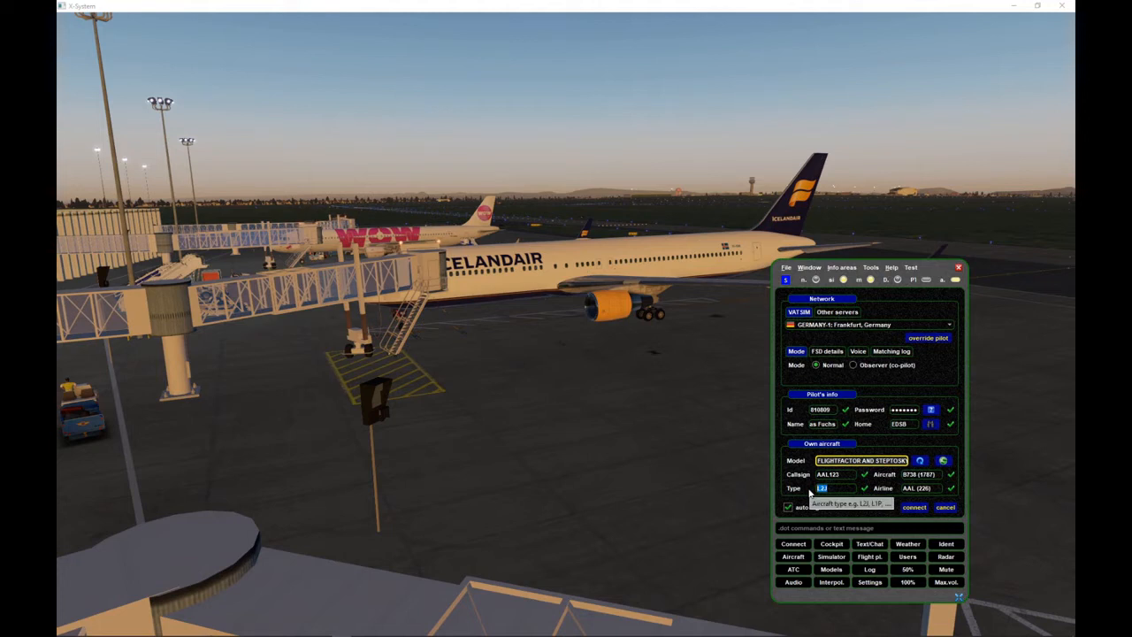
click(818, 488)
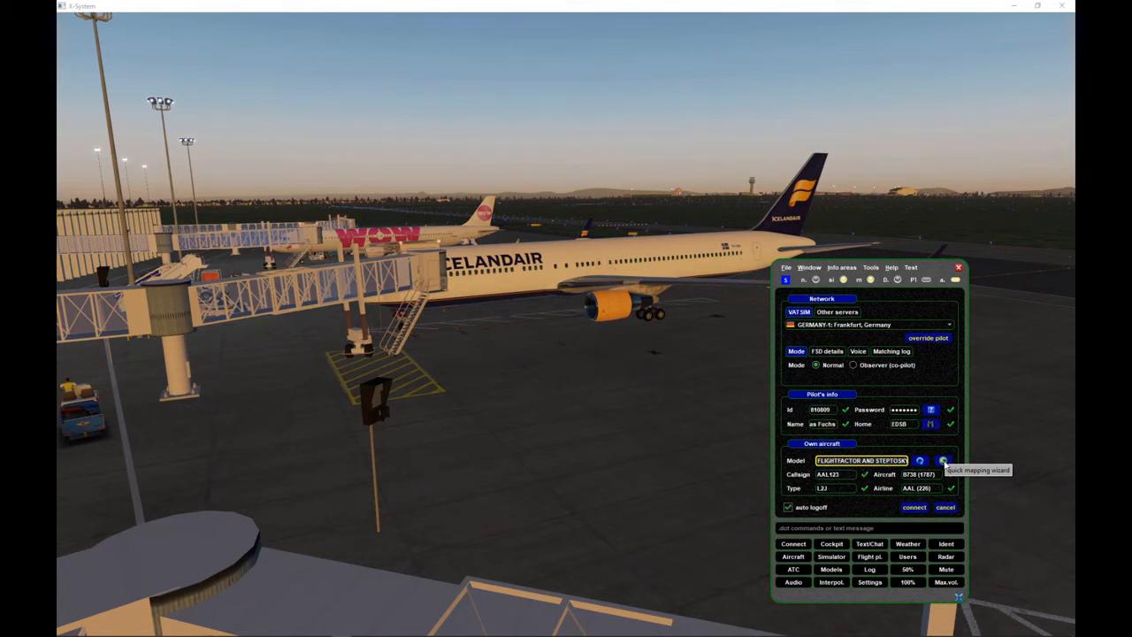
- Open the mapping wizard for the current aircraft model and reposition its window over the simulator view
click(944, 461)
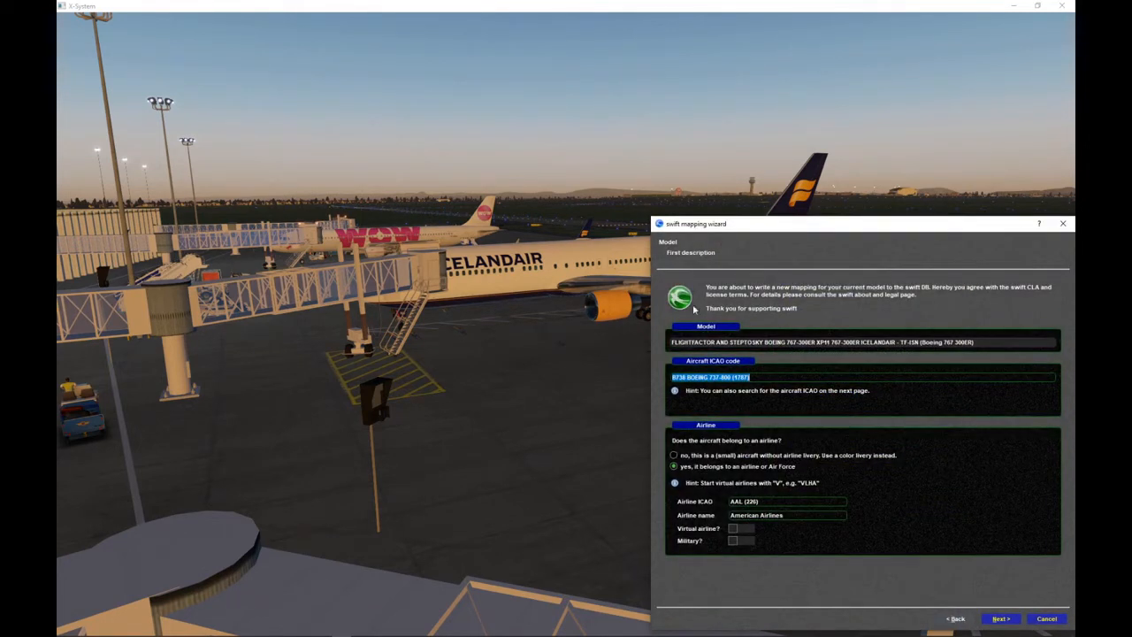
click(342, 628)
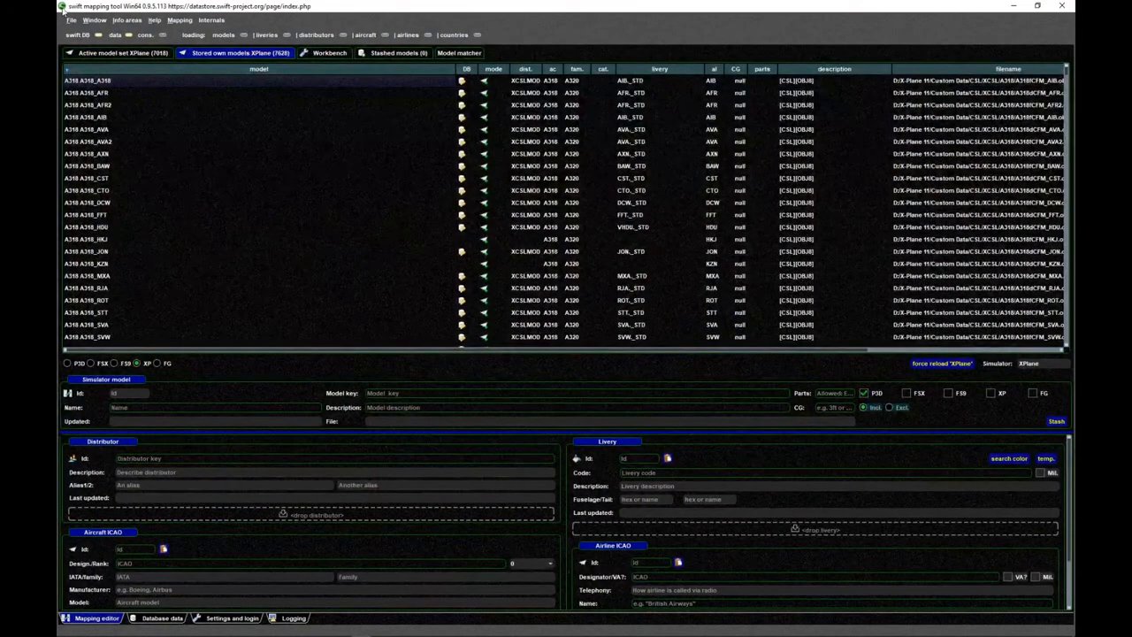
click(1013, 6)
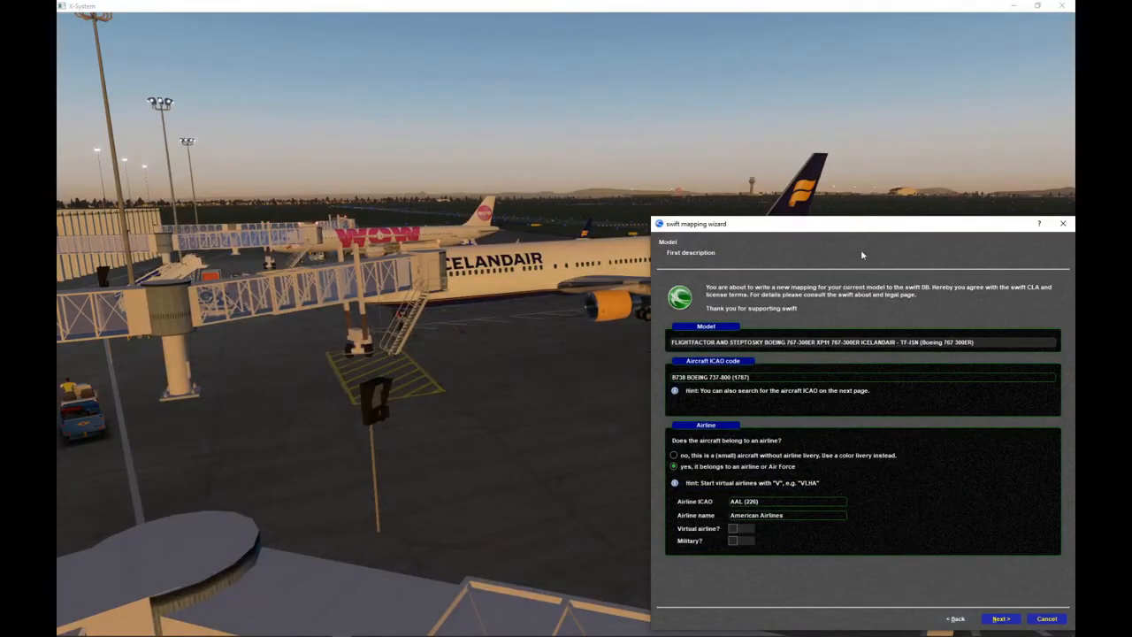
drag(868, 226, 823, 197)
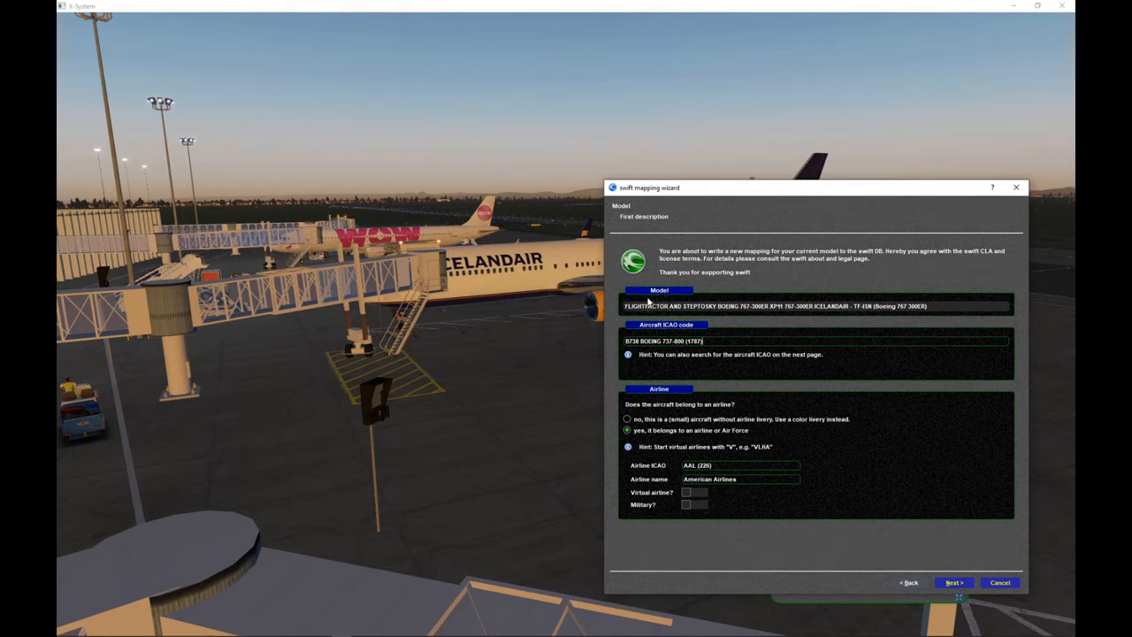
drag(630, 308, 731, 307)
click(775, 308)
drag(939, 309, 891, 311)
click(890, 312)
drag(821, 307, 838, 310)
click(841, 311)
drag(704, 342, 623, 341)
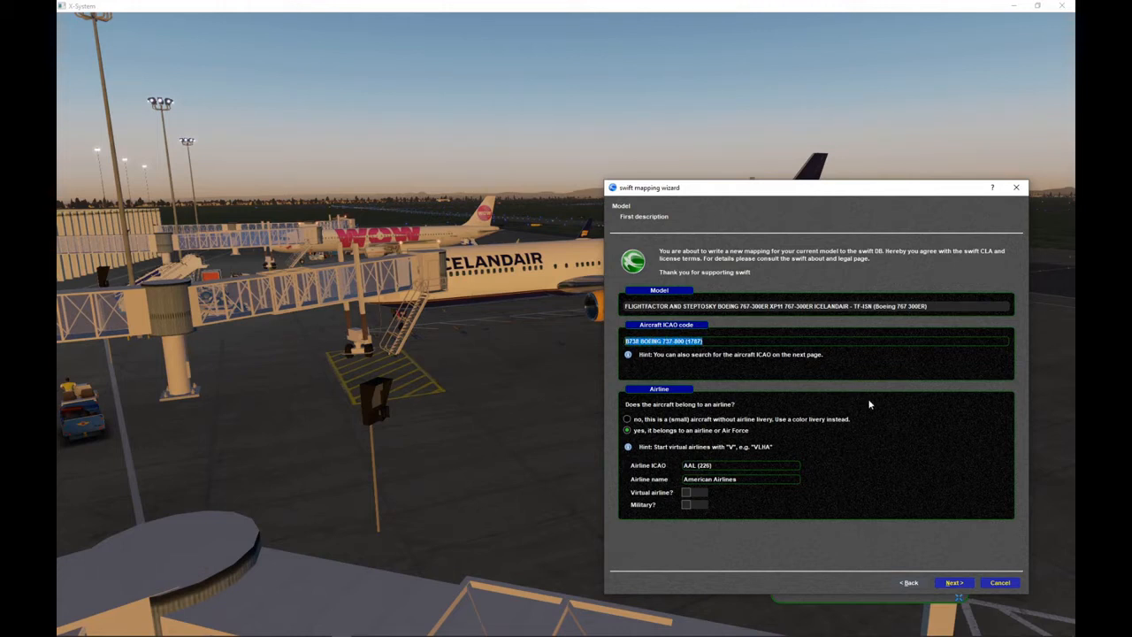
text(BN)
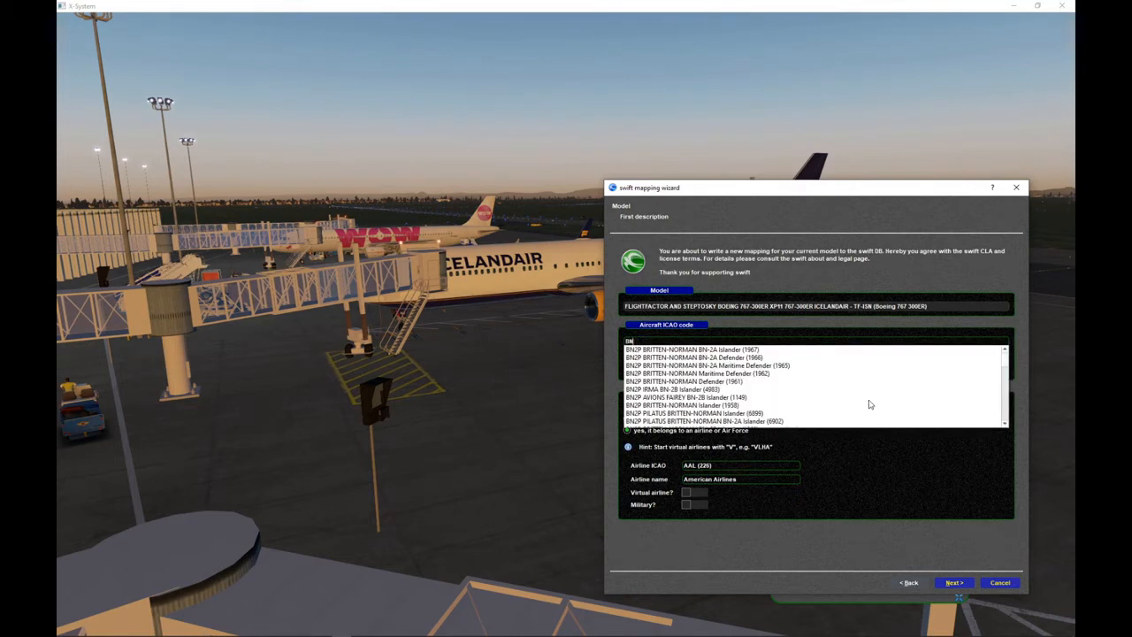
key(BackSpace)
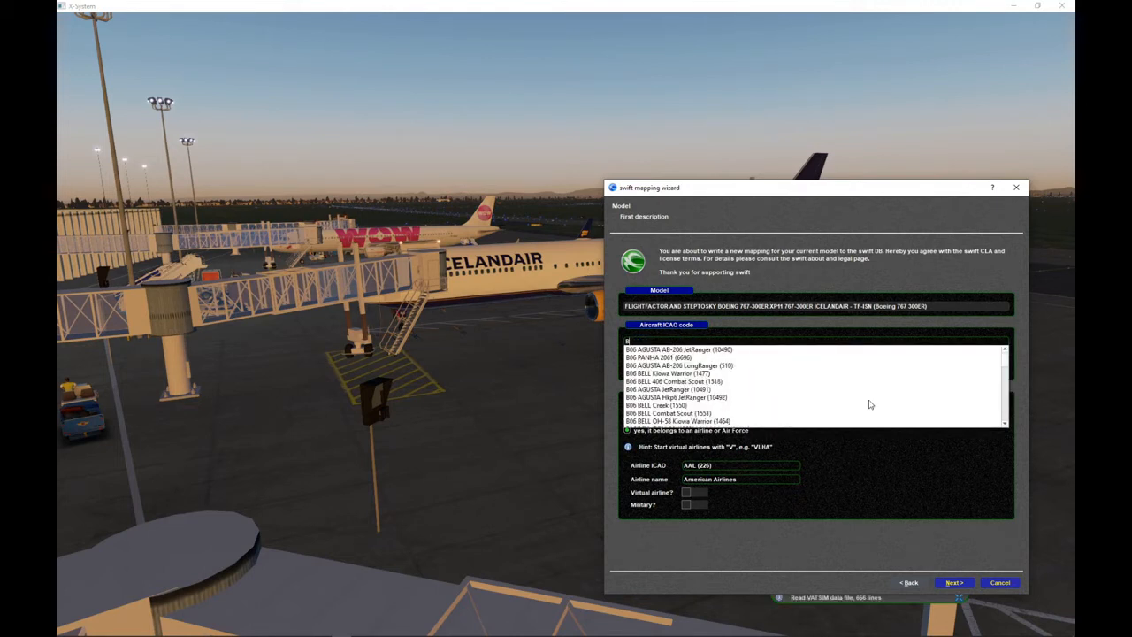
text(7)
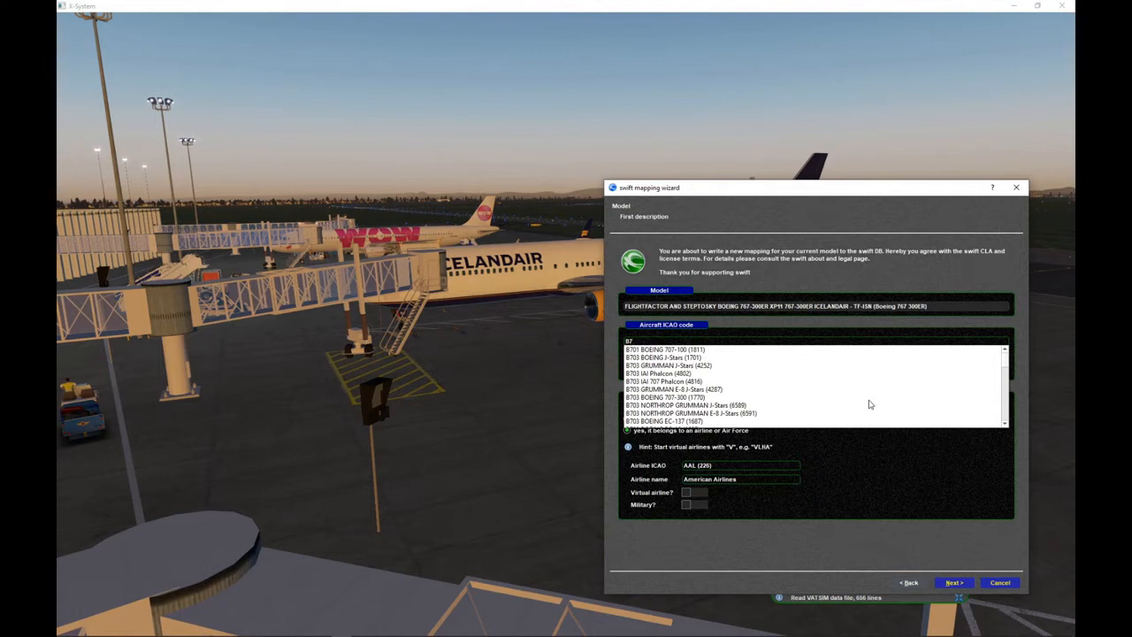
text(63 BOEING 767-300 (1761)
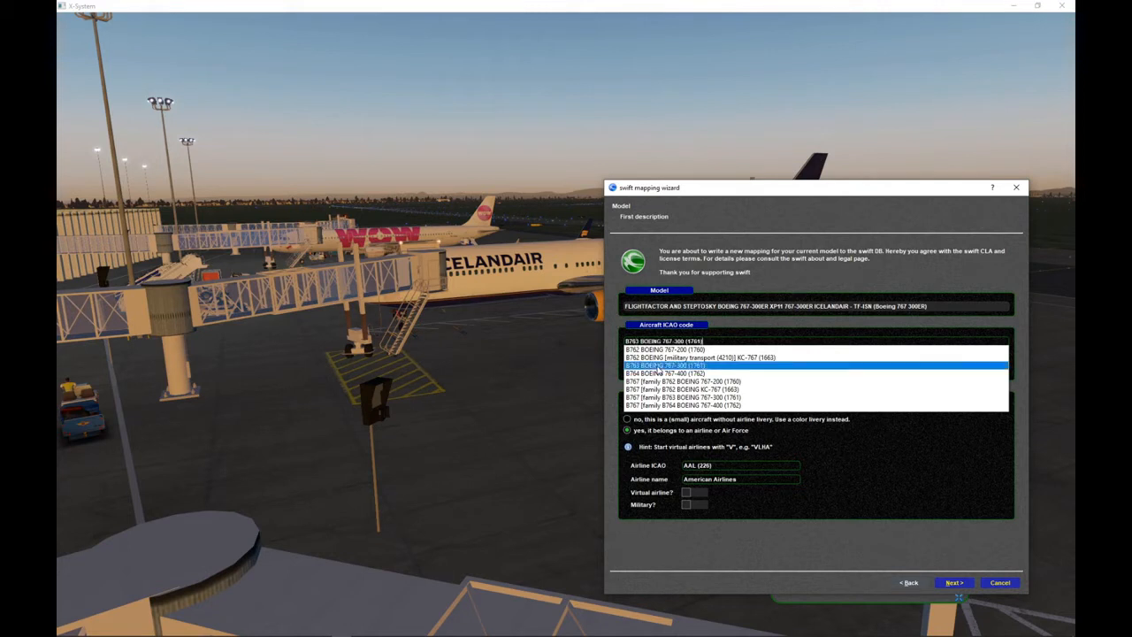
click(656, 365)
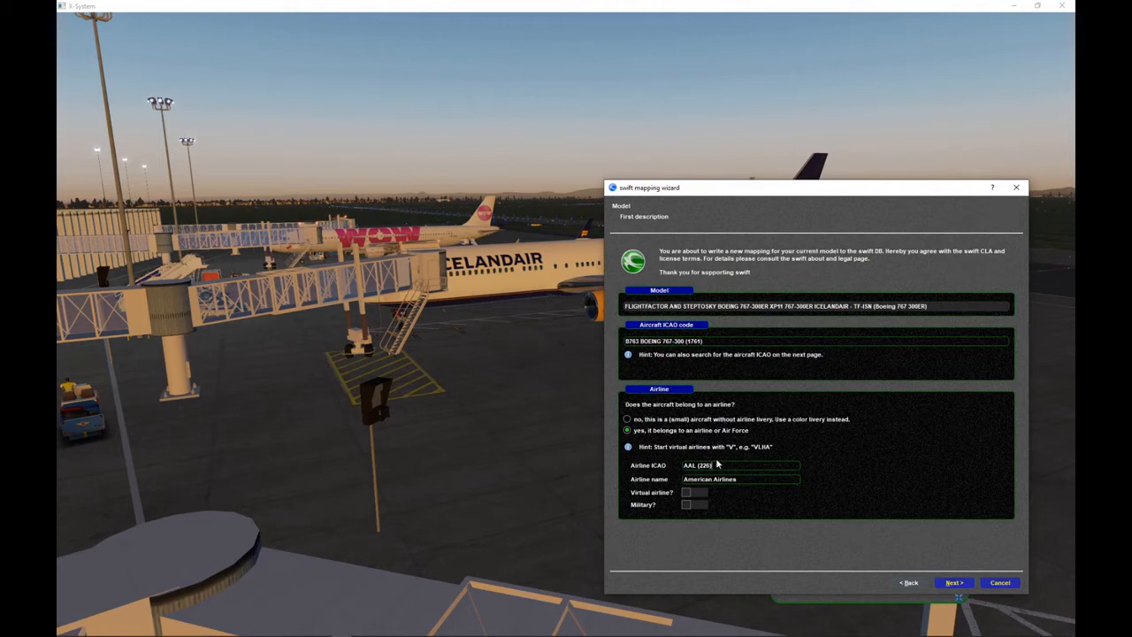
- Set the airline ICAO code to ICE Icelandair (2753)
drag(719, 464, 646, 473)
drag(740, 469, 652, 472)
key(BackSpace)
text(ICE)
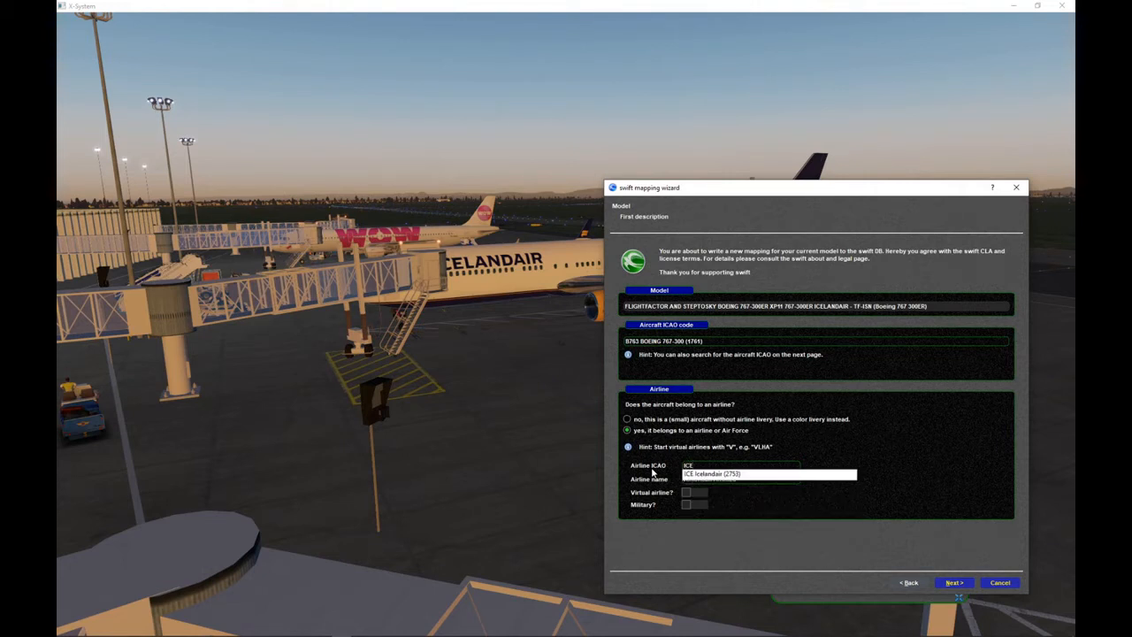
click(708, 475)
- Clear the airline ICAO code and choose Icelandair (2753) by searching for the airline name "ice"
drag(713, 467, 644, 461)
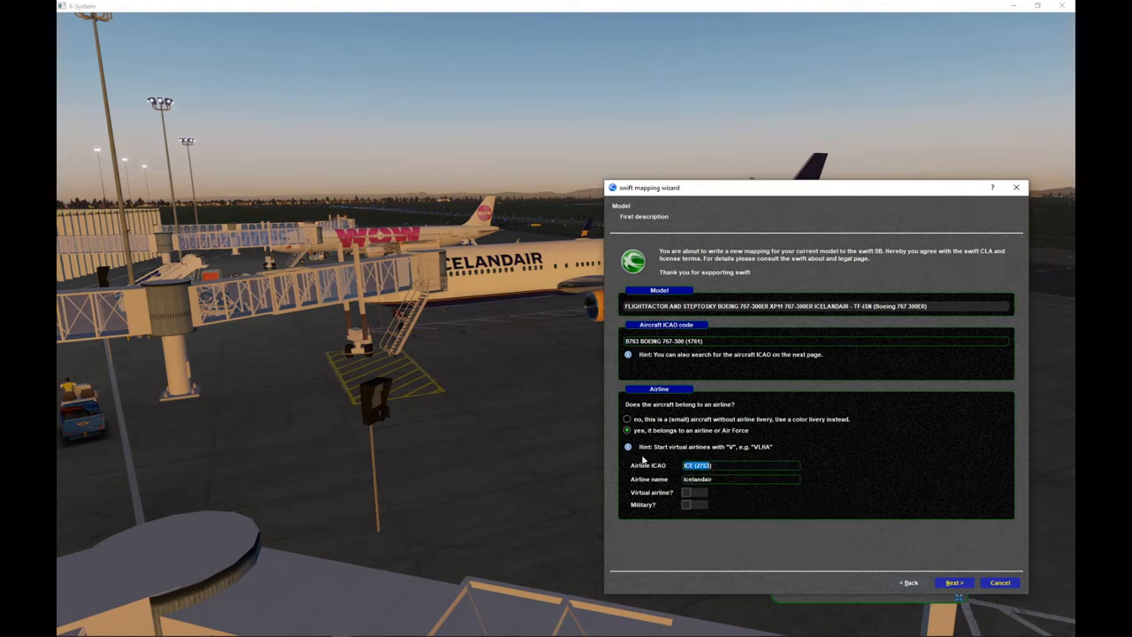
key(BackSpace)
drag(714, 480, 682, 479)
key(BackSpace)
text(ice)
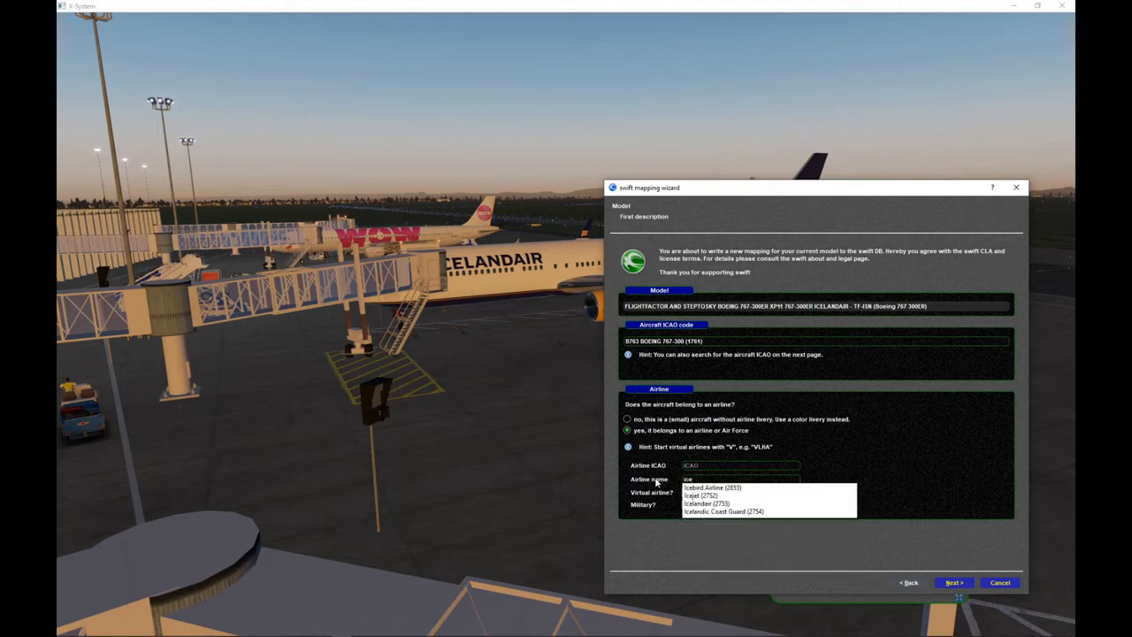
click(704, 504)
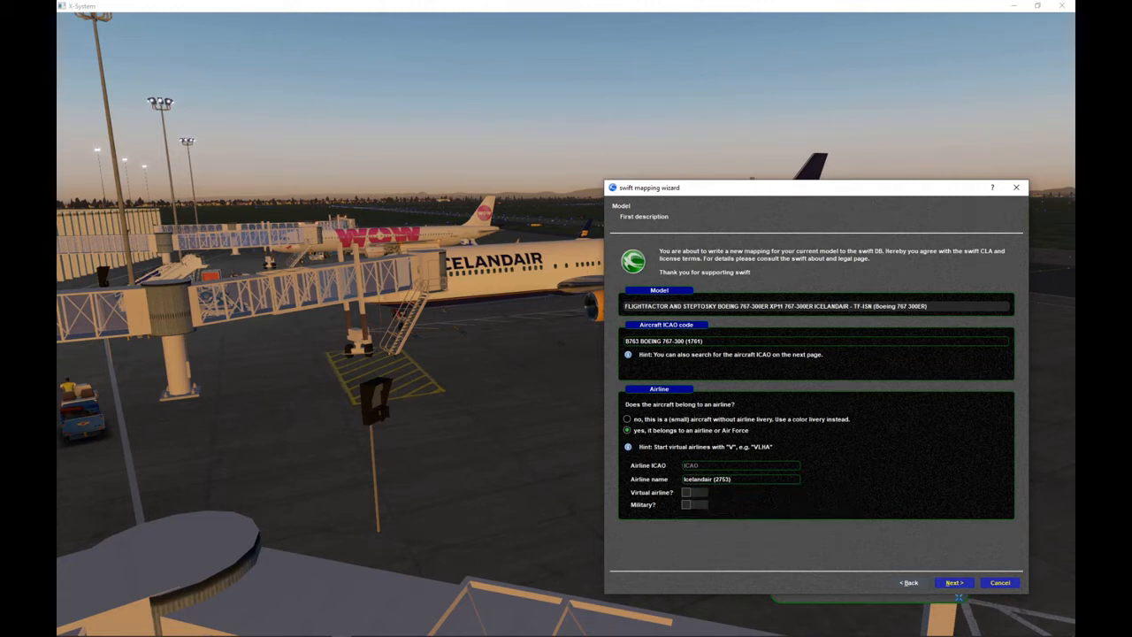
- Replace the airline name with the virtual airline Leipzig Air (6461)
drag(733, 478, 664, 487)
text(leipzi)
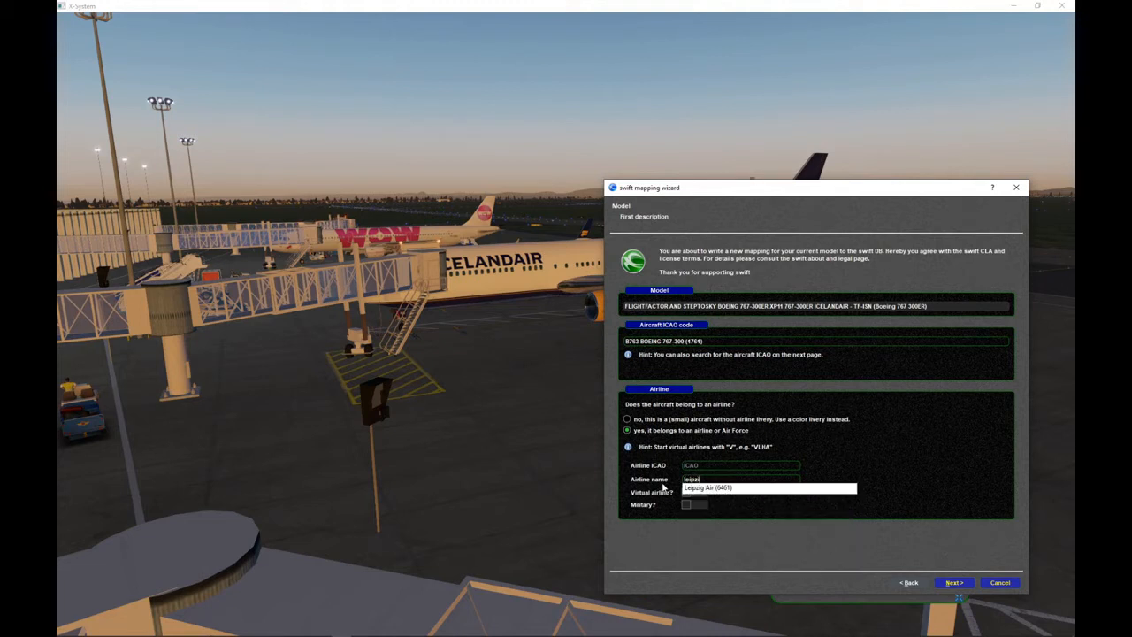
click(707, 488)
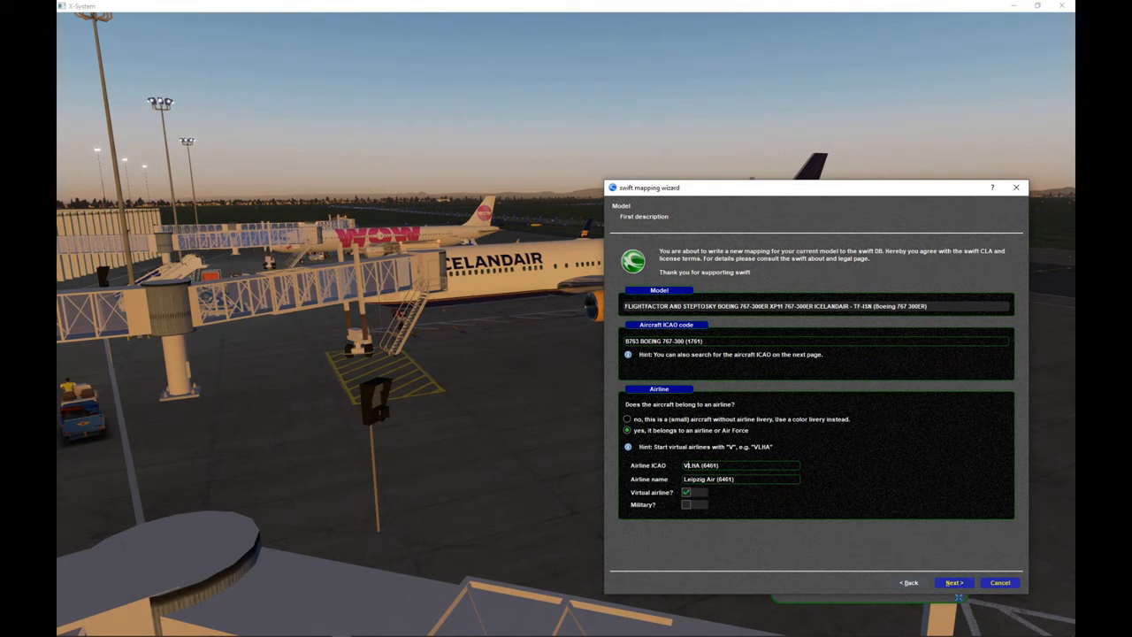
- Set the airline name to Icelandair (2753) and continue to the aircraft selection page
click(737, 466)
click(687, 465)
key(Tab)
text(Ice)
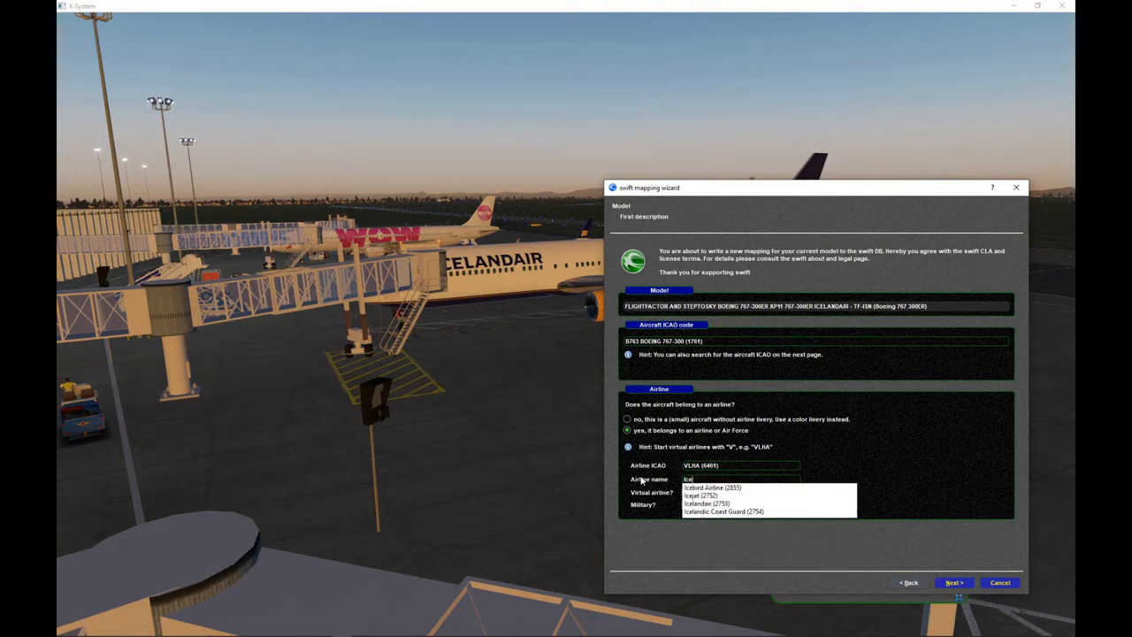
text(land)
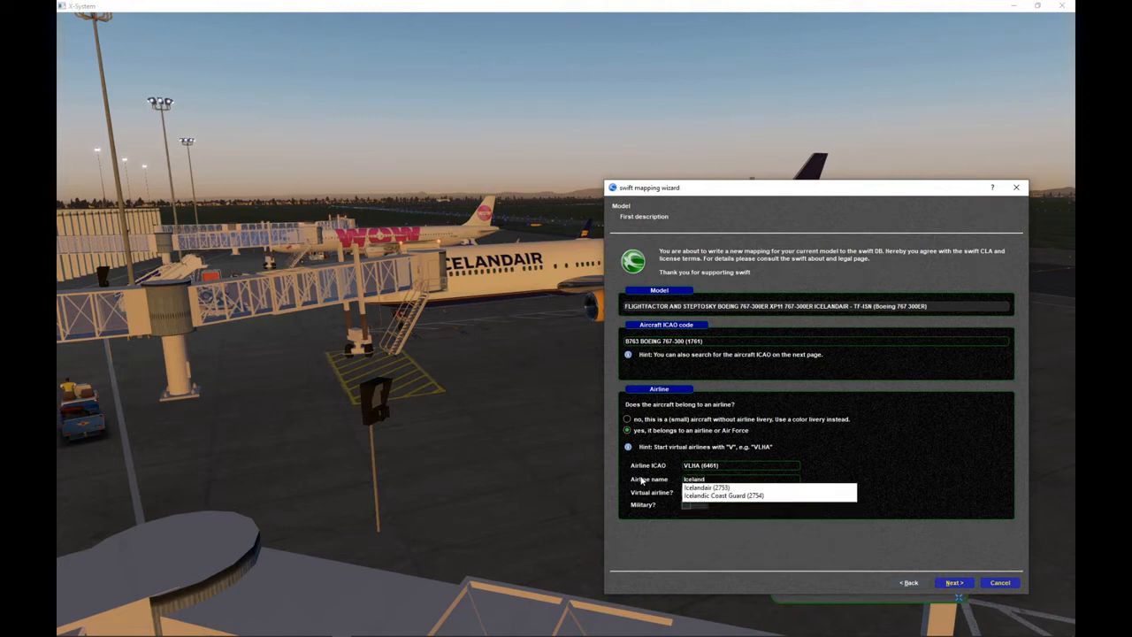
click(719, 487)
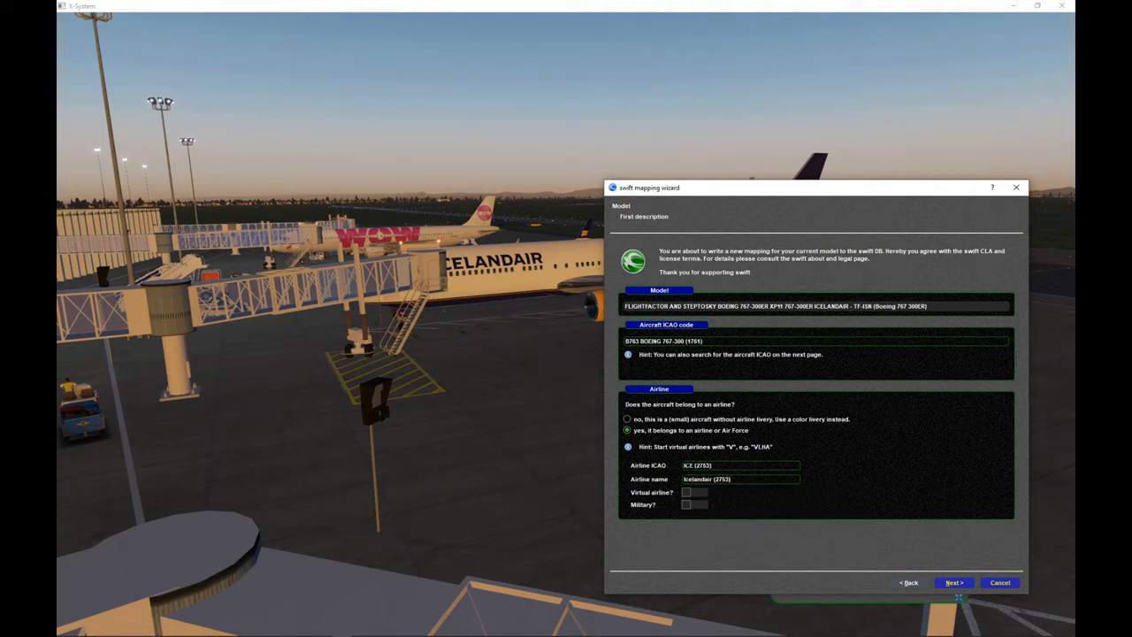
drag(714, 465, 685, 465)
click(684, 465)
click(954, 583)
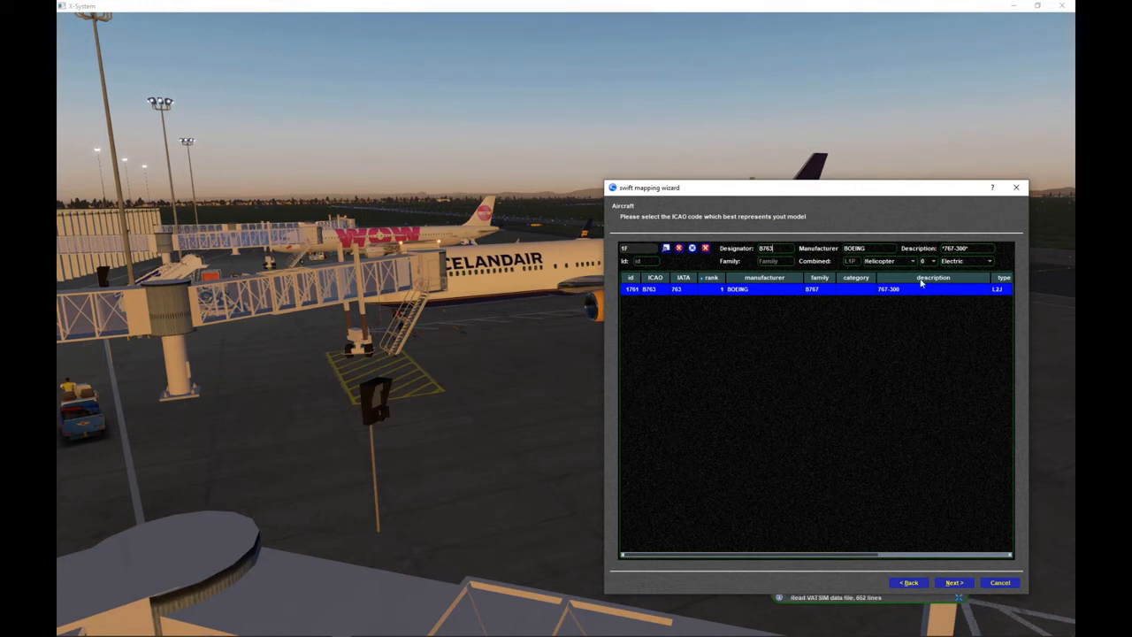
- Clear the description, designator and manufacturer filters to list all aircraft codes
drag(974, 249, 897, 245)
key(BackSpace)
drag(777, 248, 710, 250)
key(BackSpace)
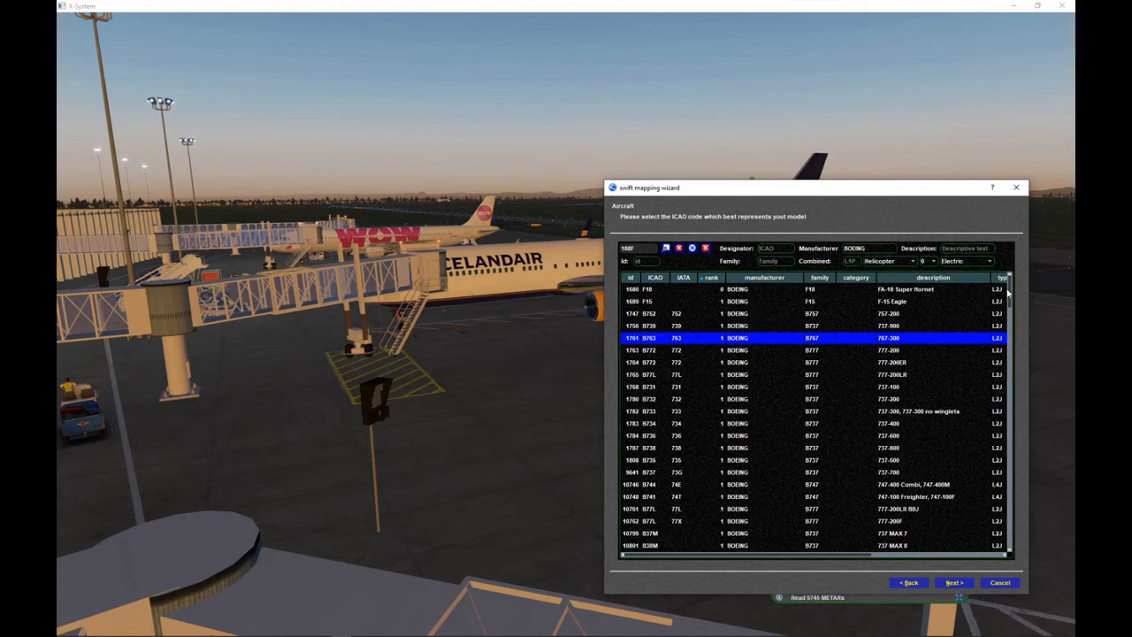
mouse_move(1009, 295)
mouse_down()
mouse_move(1012, 521)
mouse_move(1026, 399)
mouse_move(1017, 292)
mouse_up()
drag(865, 248, 806, 252)
key(BackSpace)
key(Return)
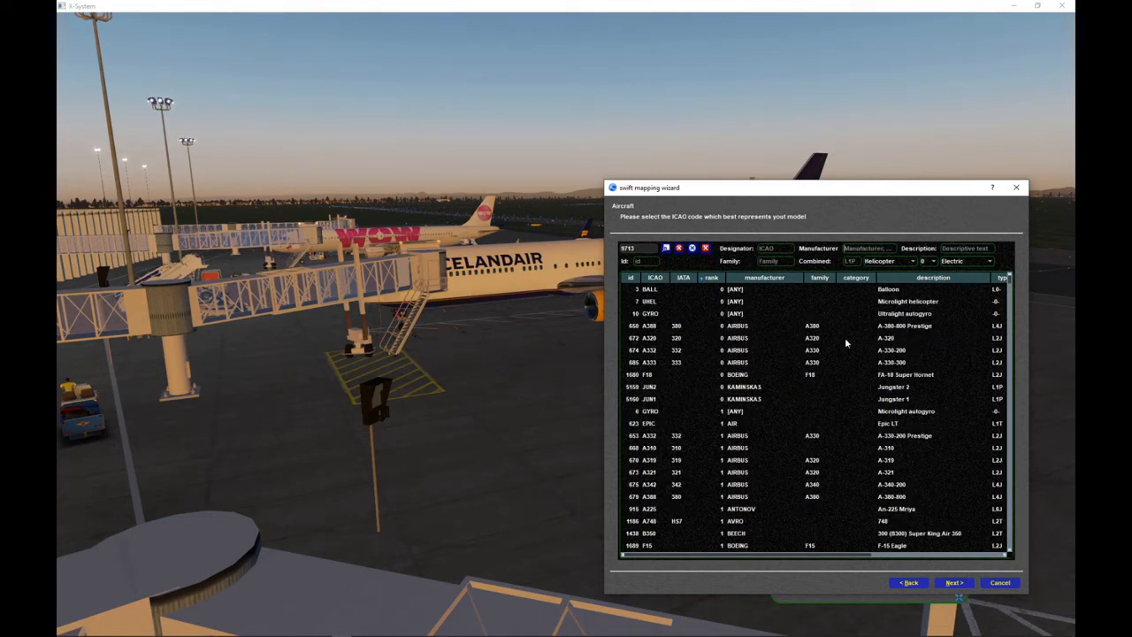
- Filter the aircraft by designator B76*, select the B763 BOEING 767-300 entry and continue to the livery page
mouse_move(1011, 281)
mouse_down()
mouse_move(998, 550)
mouse_move(1001, 277)
mouse_up()
text(B76)
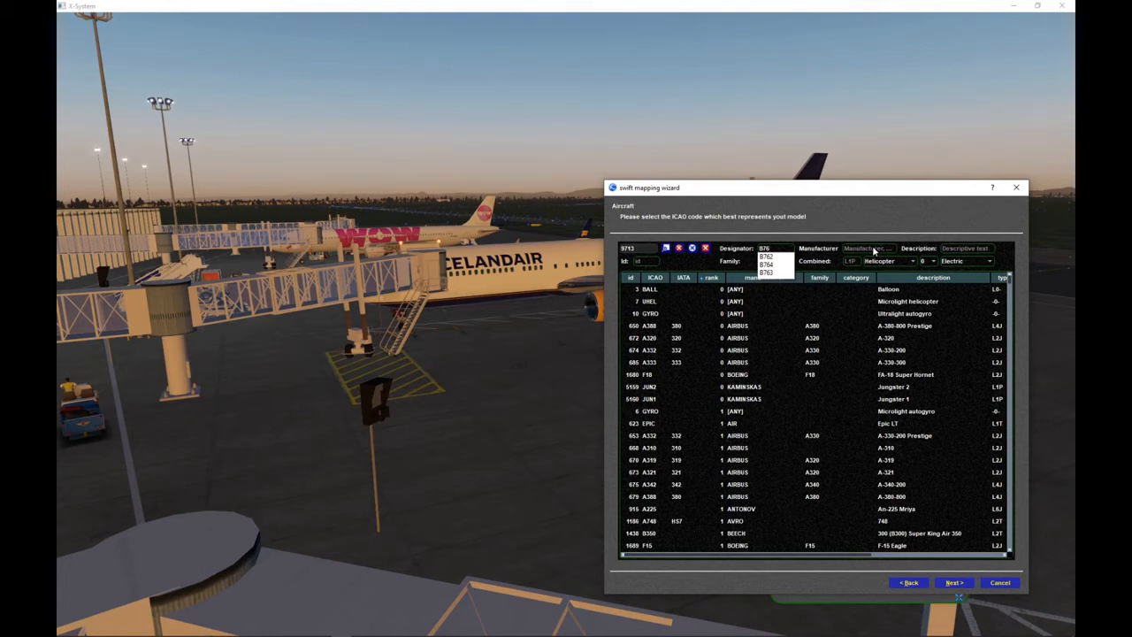
text(*)
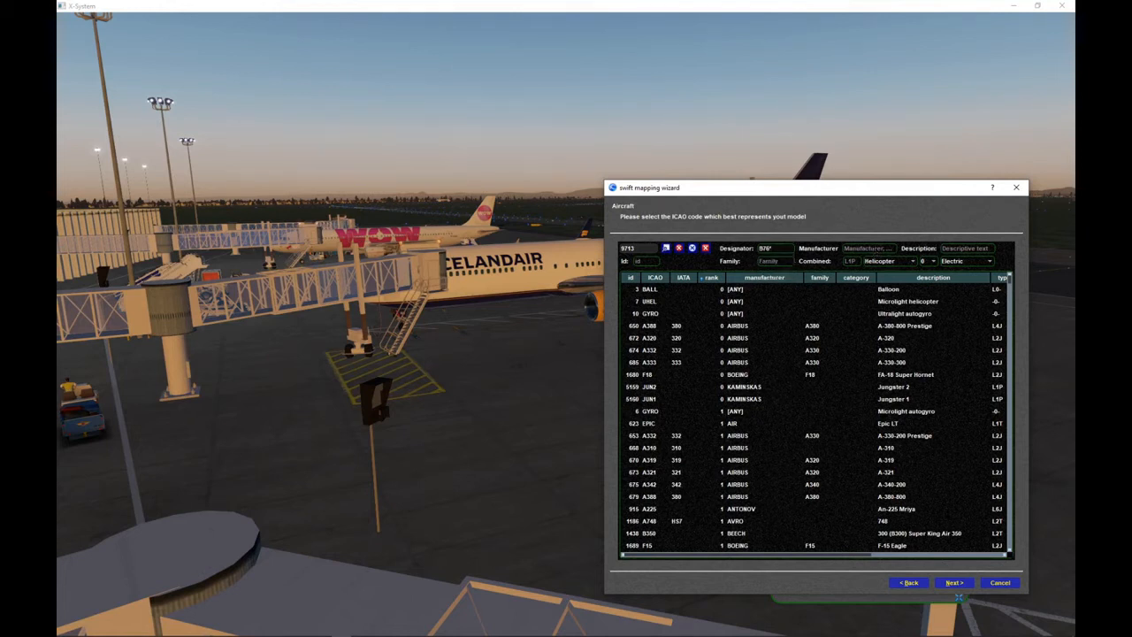
key(Return)
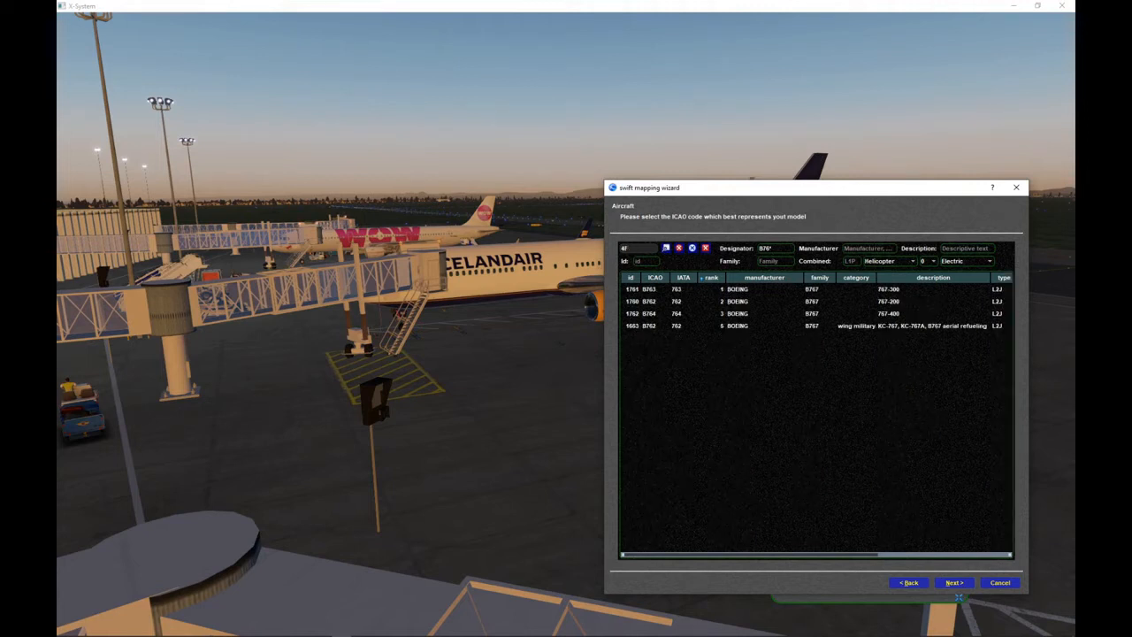
click(654, 290)
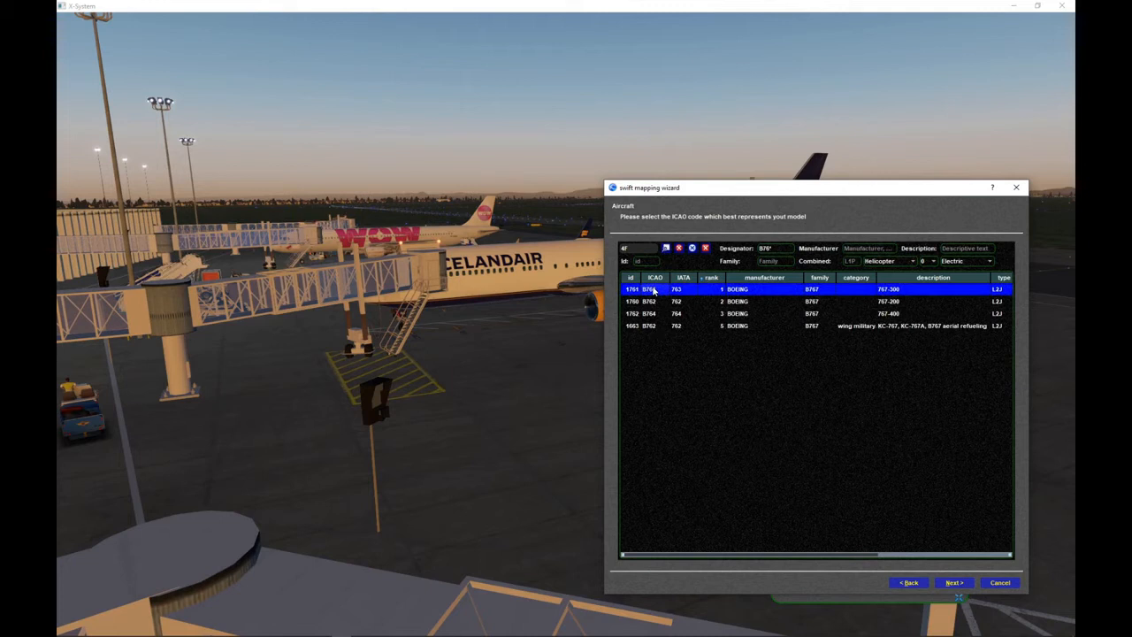
click(952, 583)
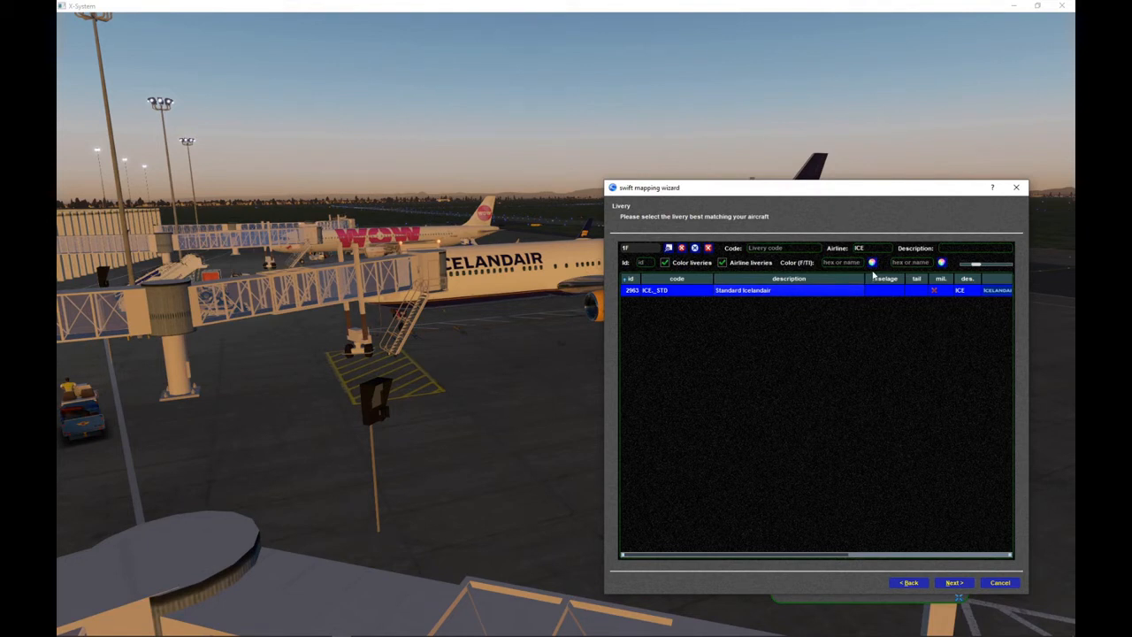
- Accept the ICE._STD Standard Icelandair livery and choose FLIGHTFACTOR as the distributor, continuing to the confirmation page
click(953, 583)
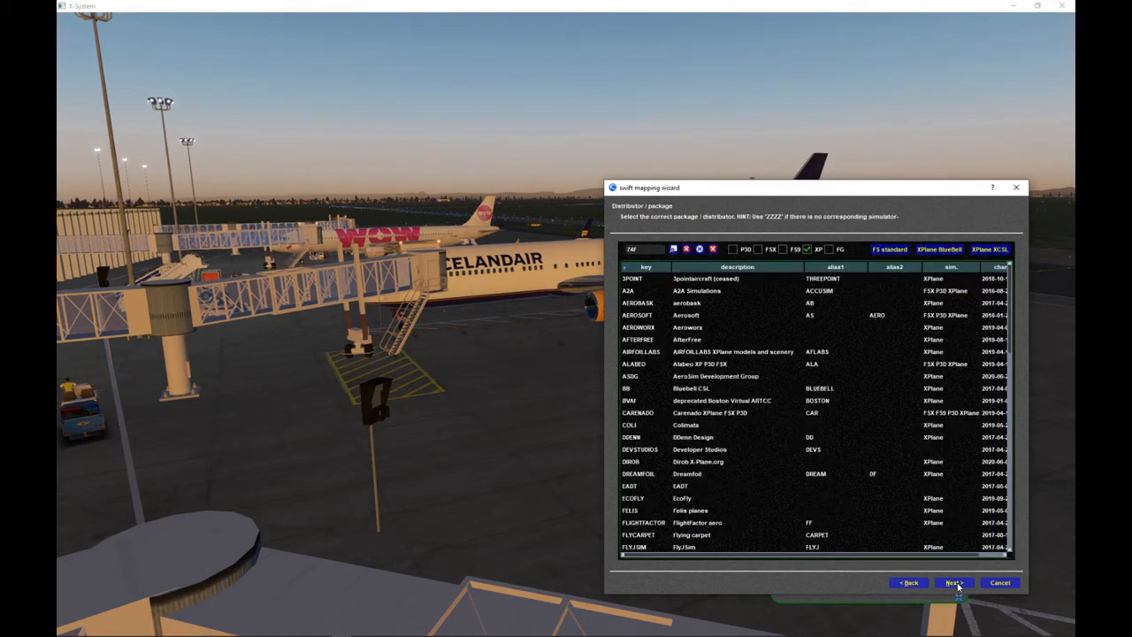
click(726, 303)
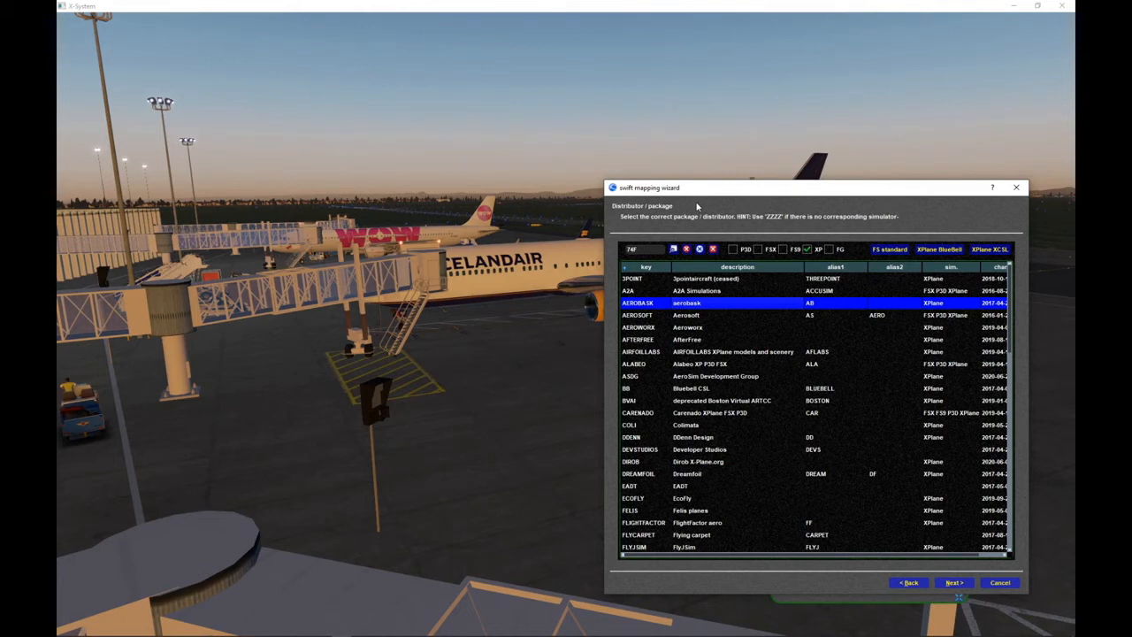
click(697, 327)
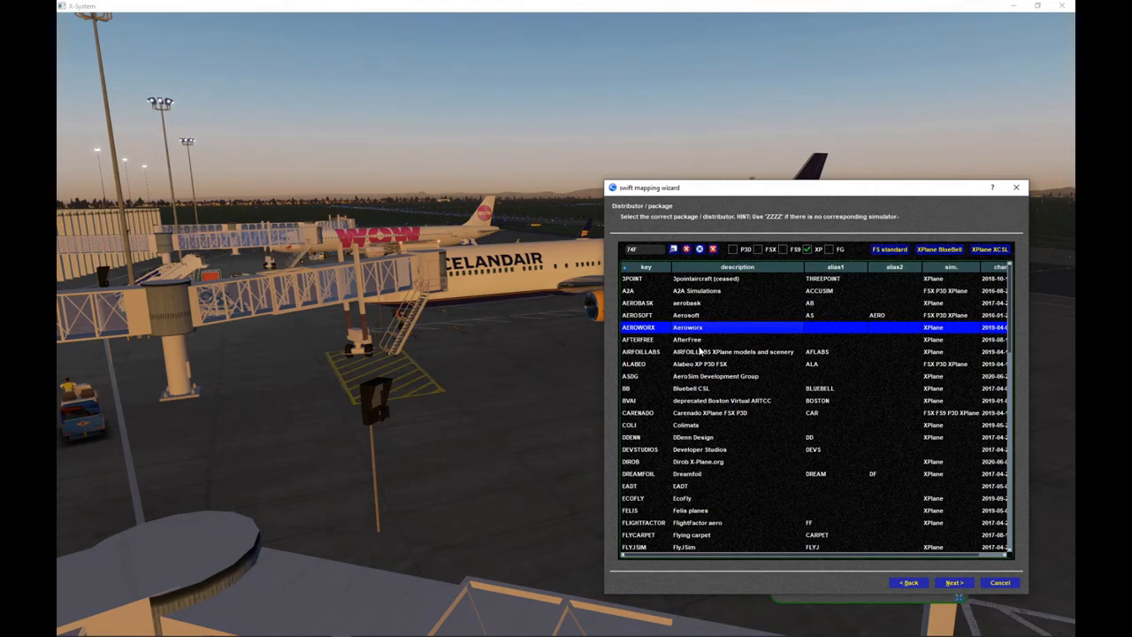
click(699, 523)
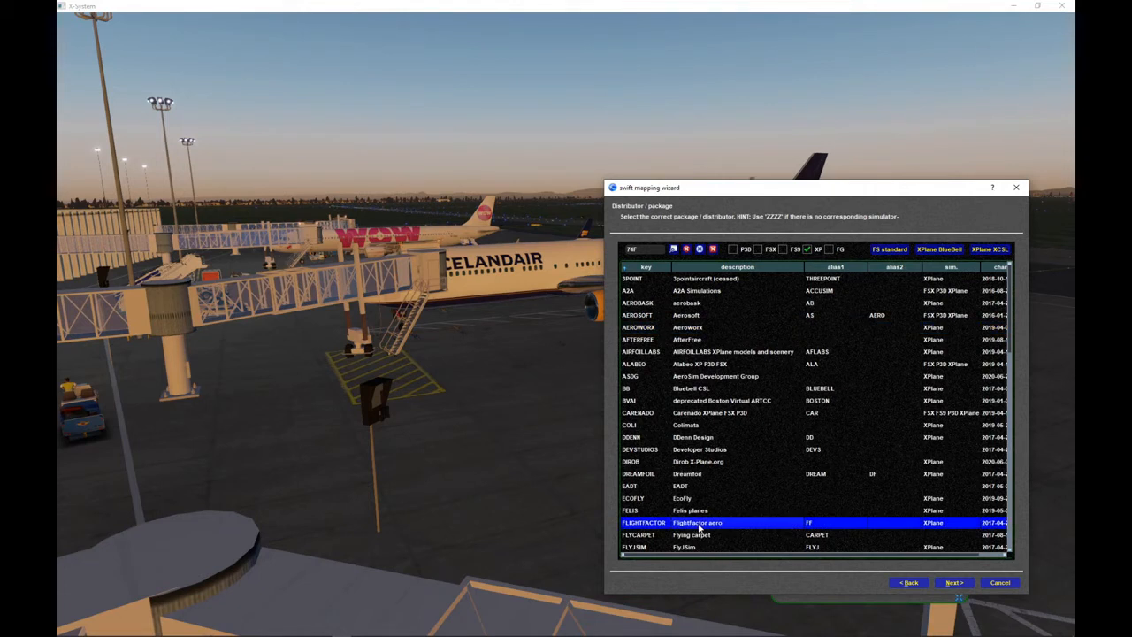
click(953, 583)
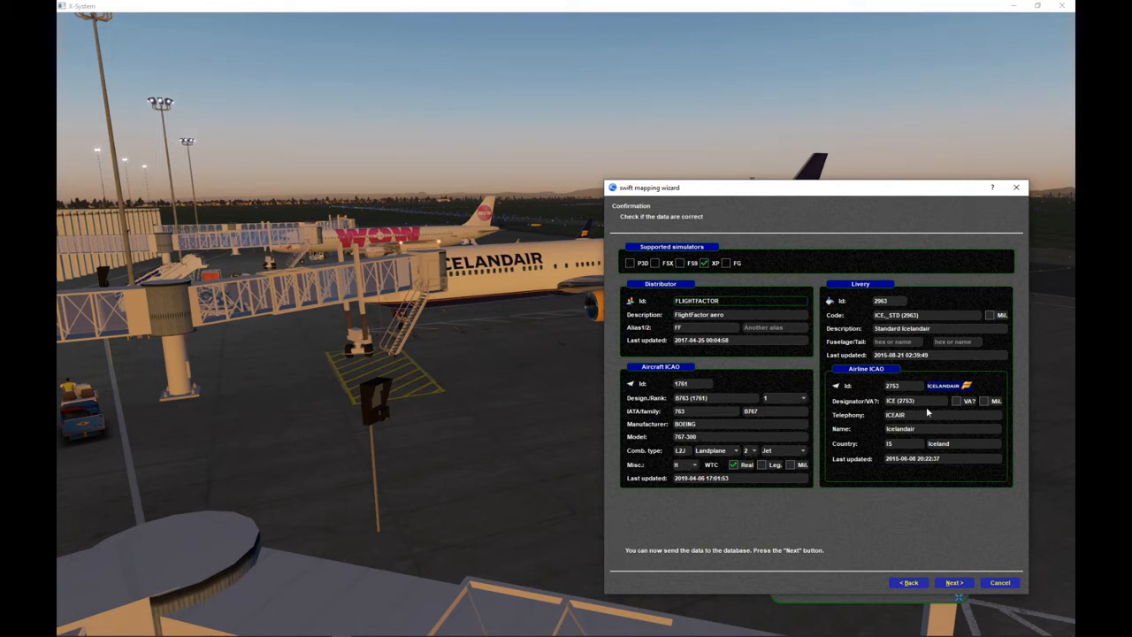
- Accept the mapping data and open the VATSIM Single Sign On from the linked swift Datastore website in the browser
click(953, 583)
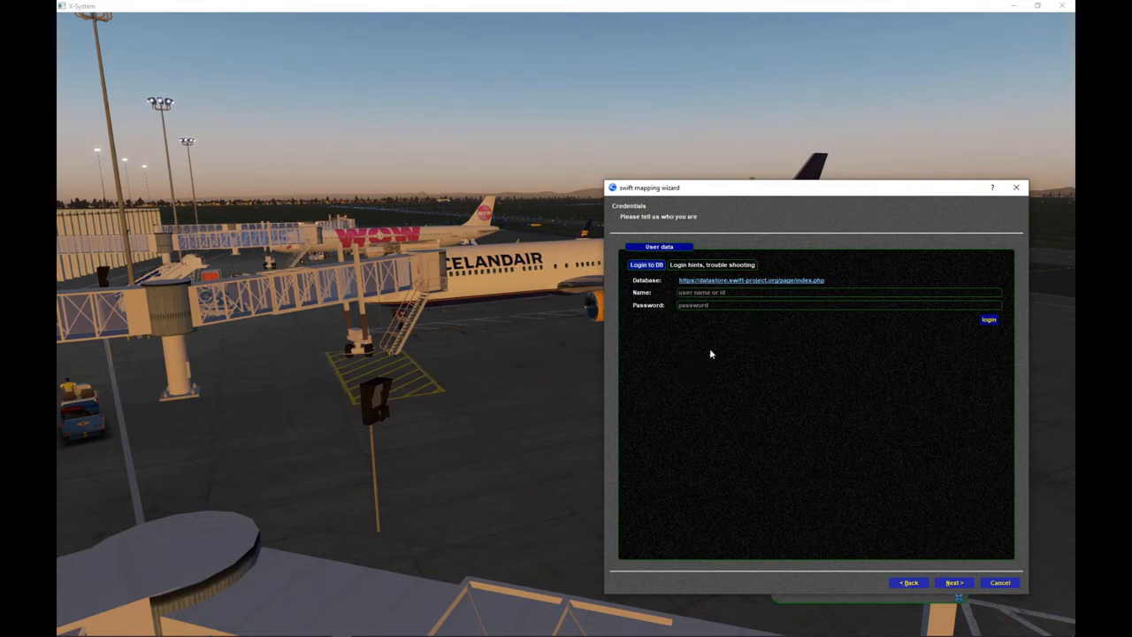
click(723, 281)
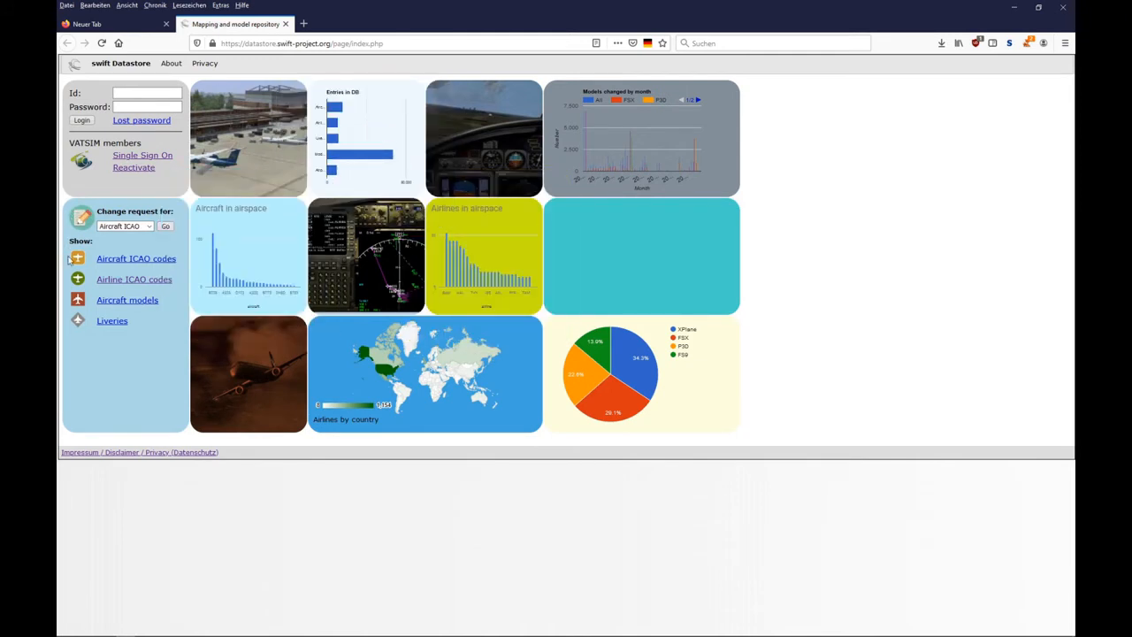
click(144, 157)
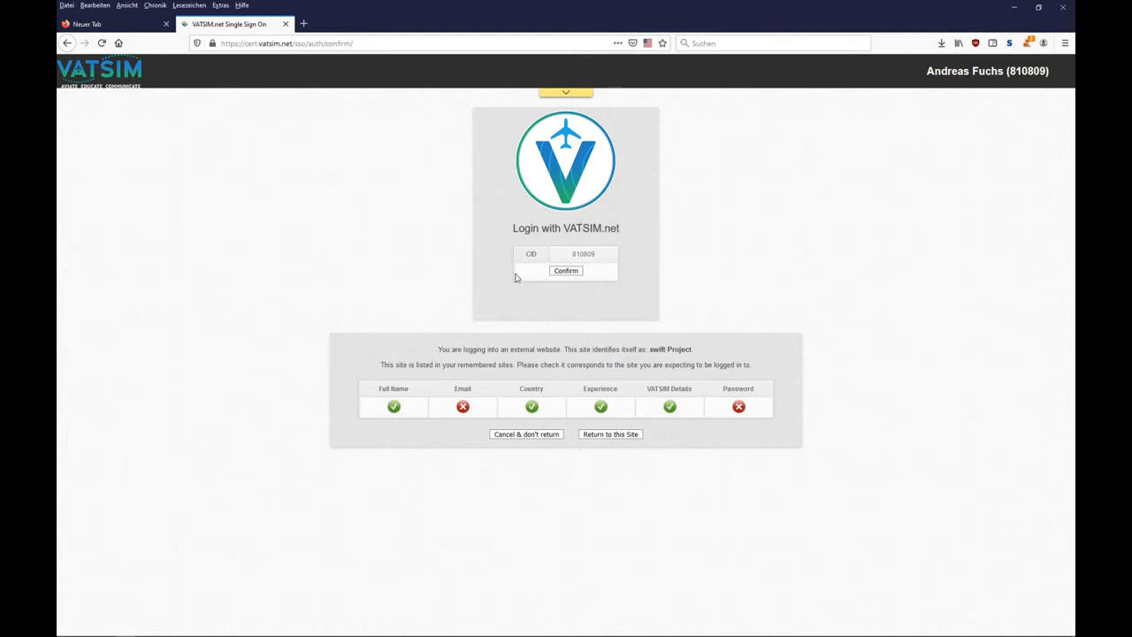
- Confirm the VATSIM sign-on for the swift Datastore and enter the VATSIM ID as login name in the swift mapping wizard
click(567, 272)
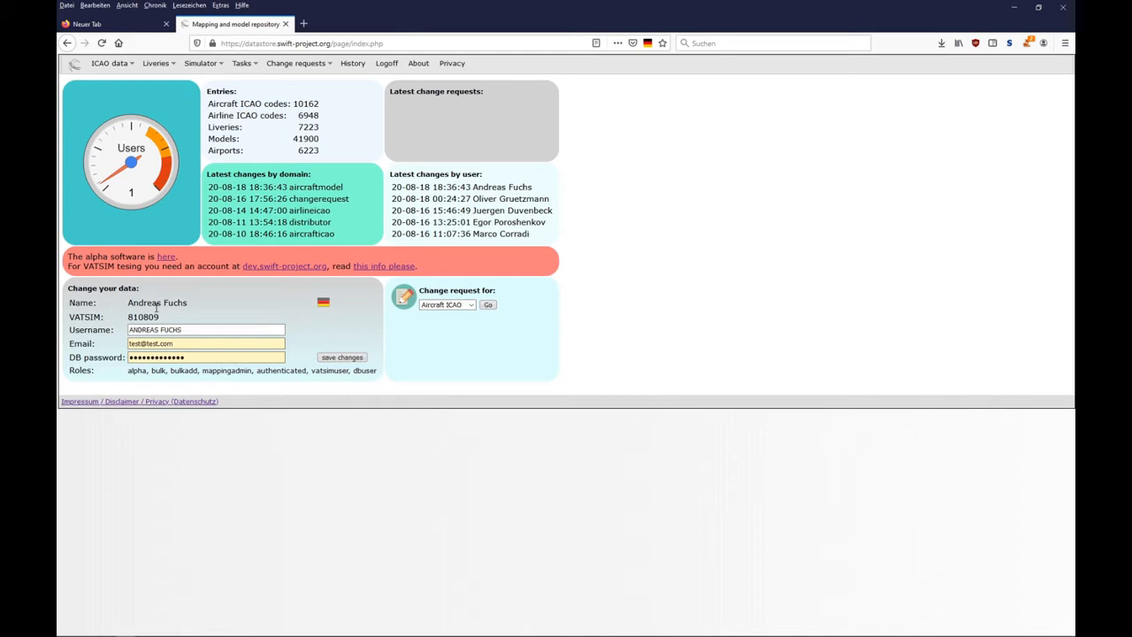
key(alt+Tab)
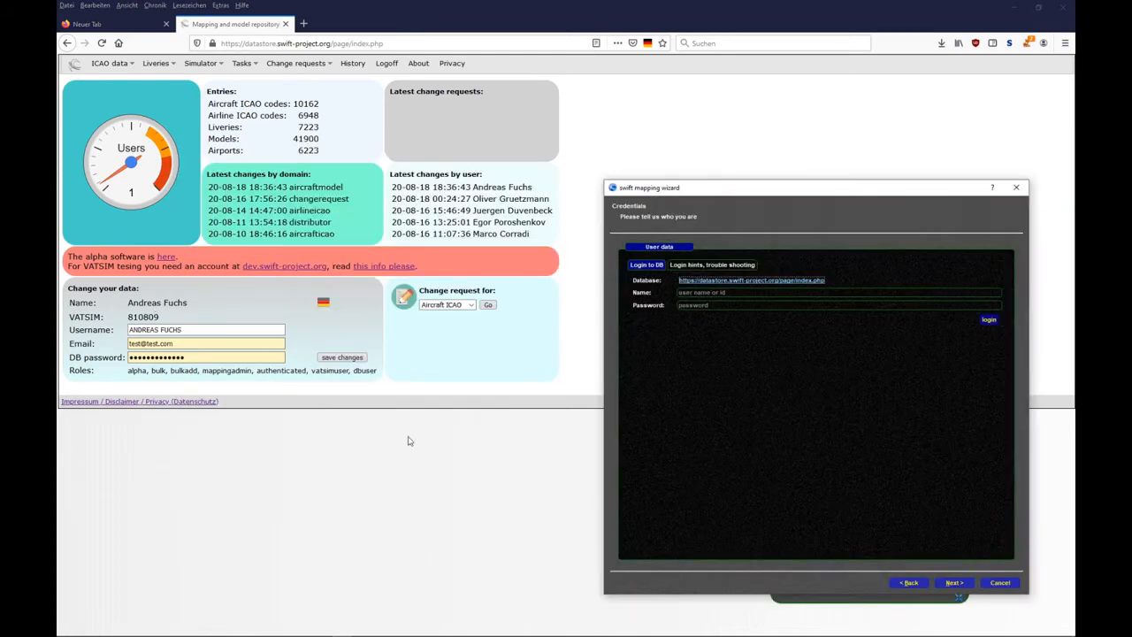
click(796, 293)
text(810809)
- Switch to the browser and examine the email and DB password fields under Change your data in the swift Datastore
click(397, 13)
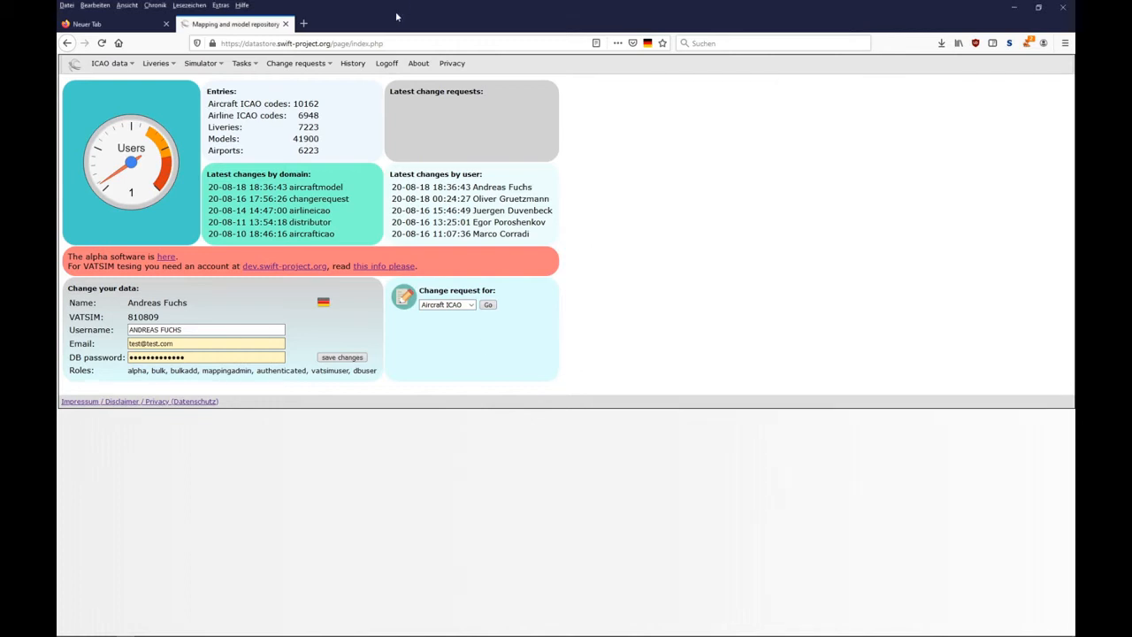
drag(67, 289, 143, 291)
click(144, 290)
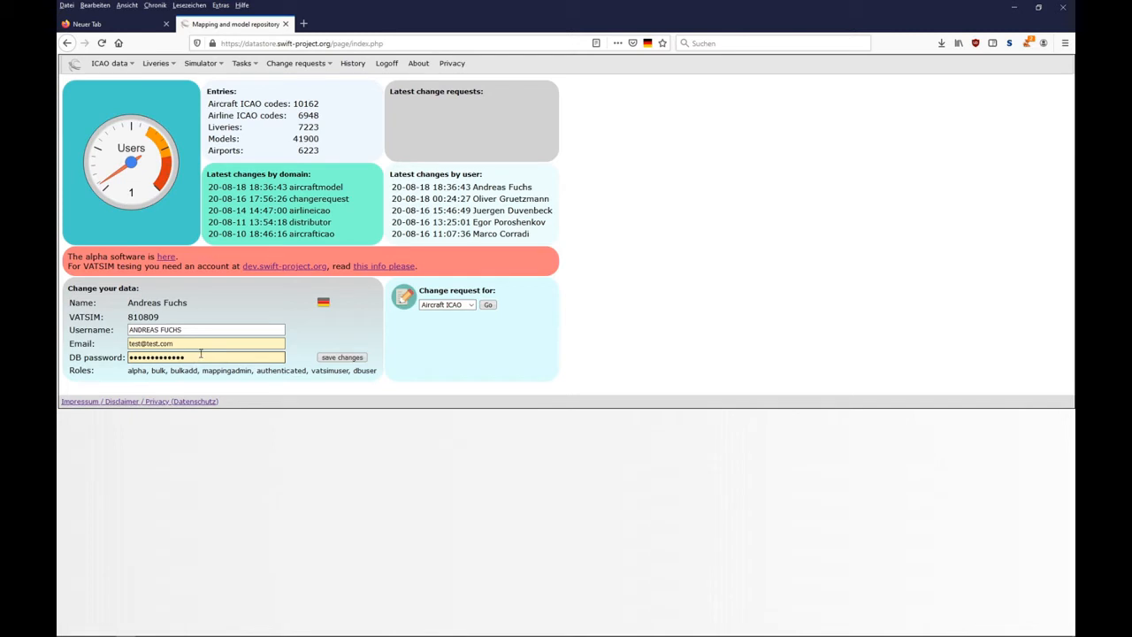
drag(191, 344, 107, 344)
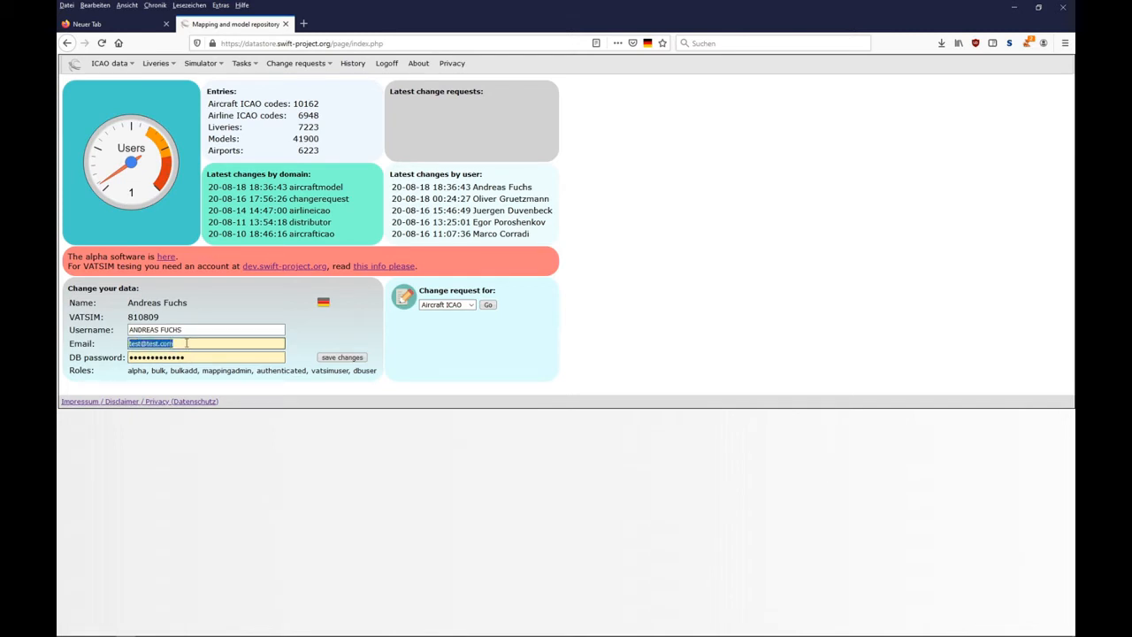
click(186, 343)
click(216, 317)
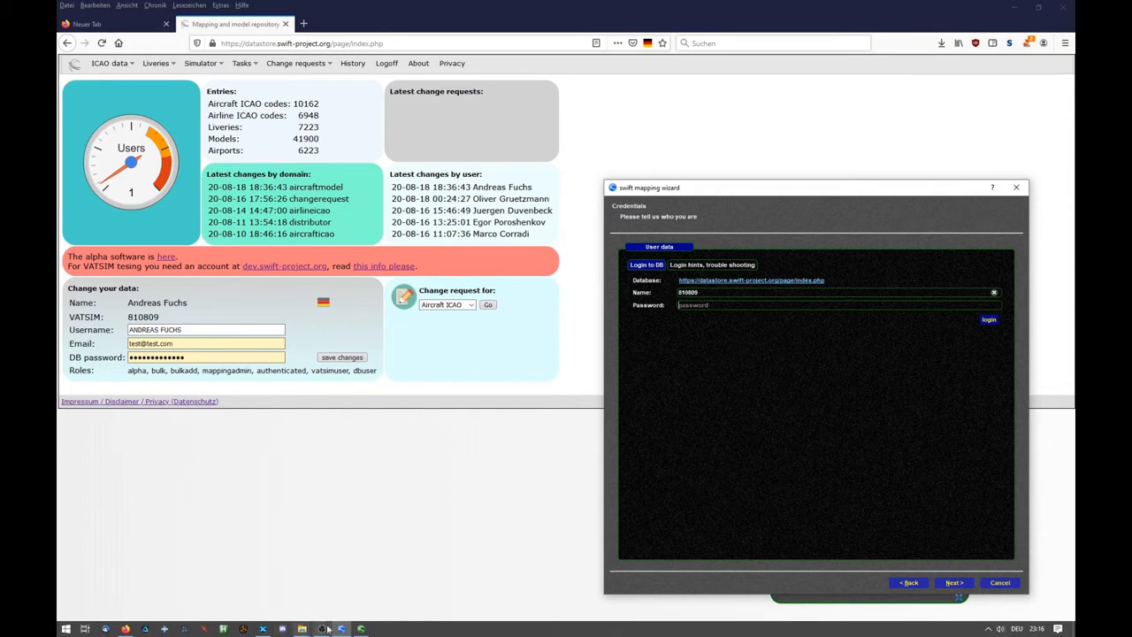
- Switch to the swift mapping tool, view the swift DB login in its settings and minimize the tool
click(324, 629)
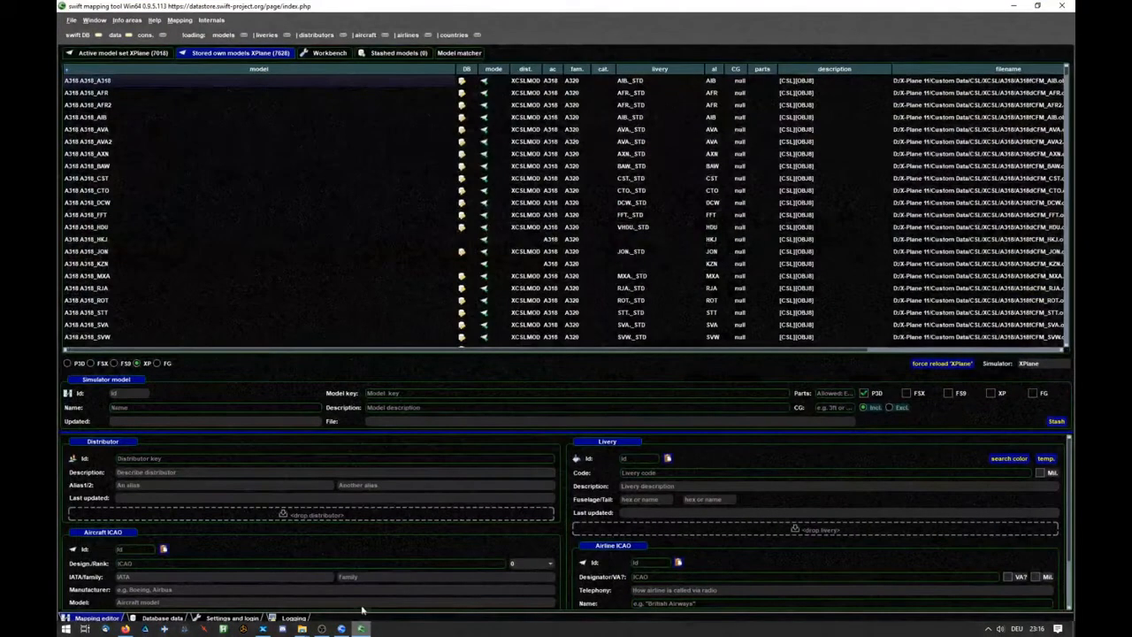
click(223, 618)
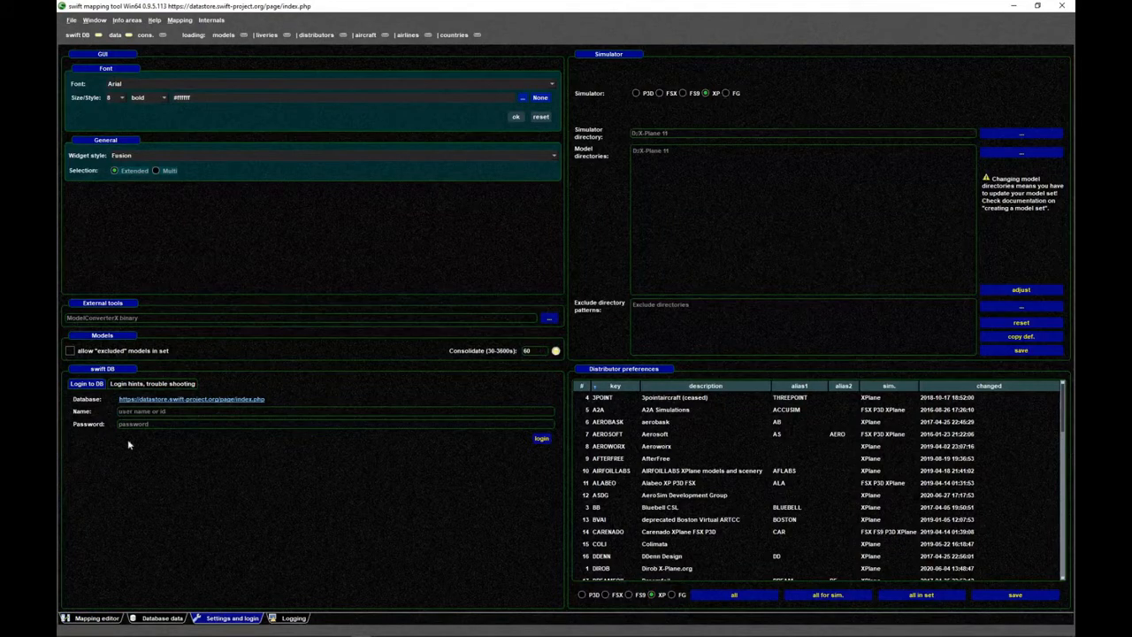
click(1014, 7)
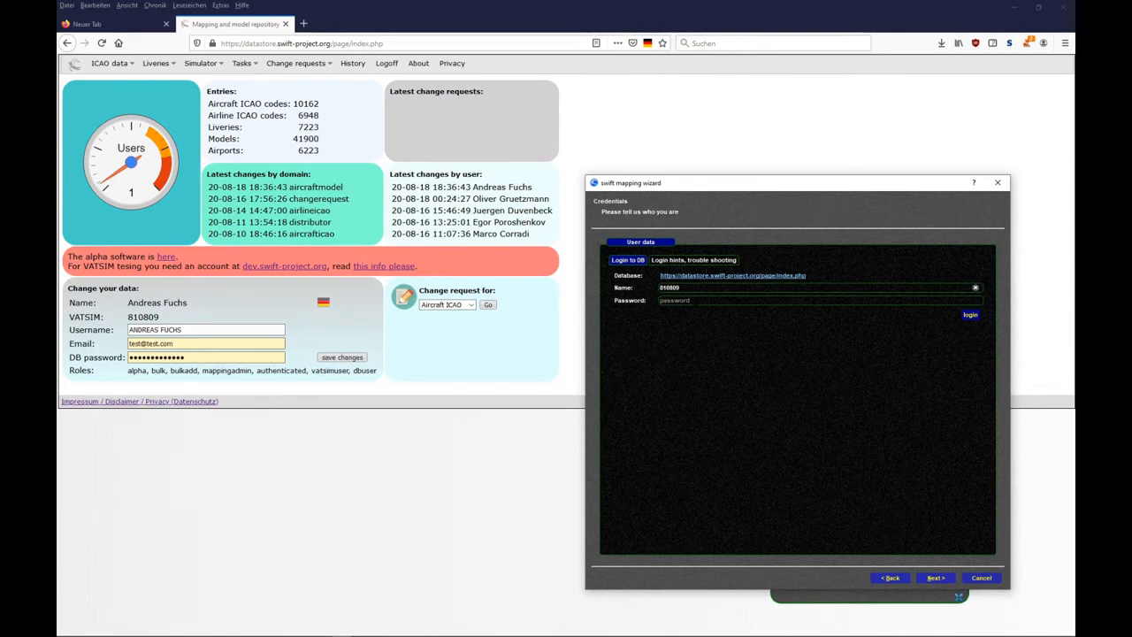
- Enter the database password in the mapping wizard and log in to the swift database
text(test)
key(BackSpace)
key(BackSpace)
key(BackSpace)
key(BackSpace)
drag(726, 185, 1131, 180)
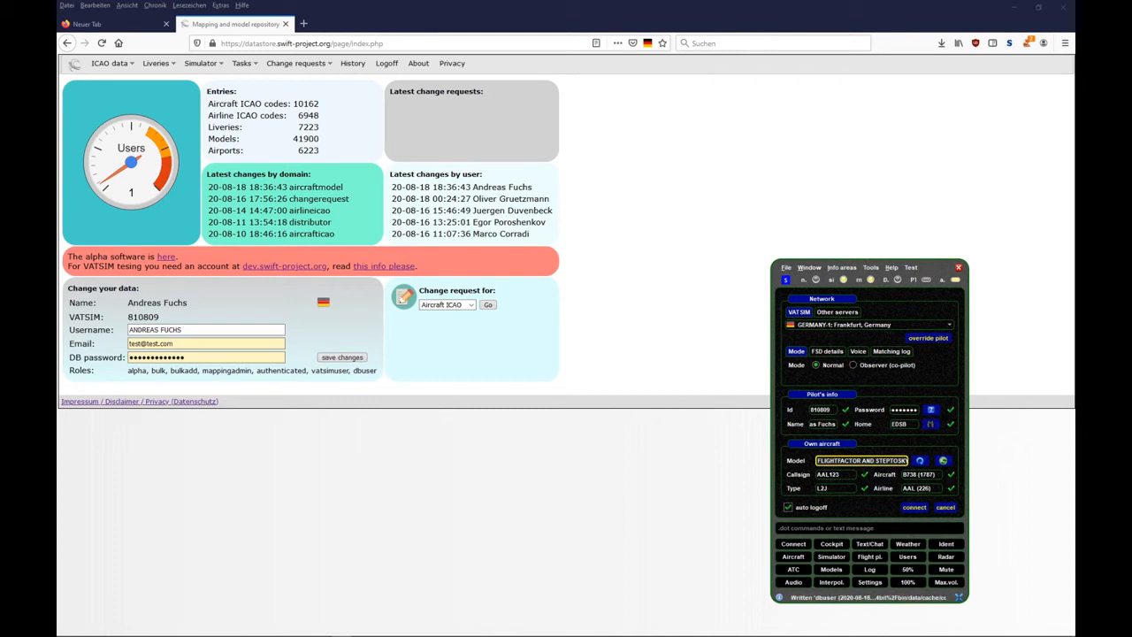
drag(1131, 142, 730, 117)
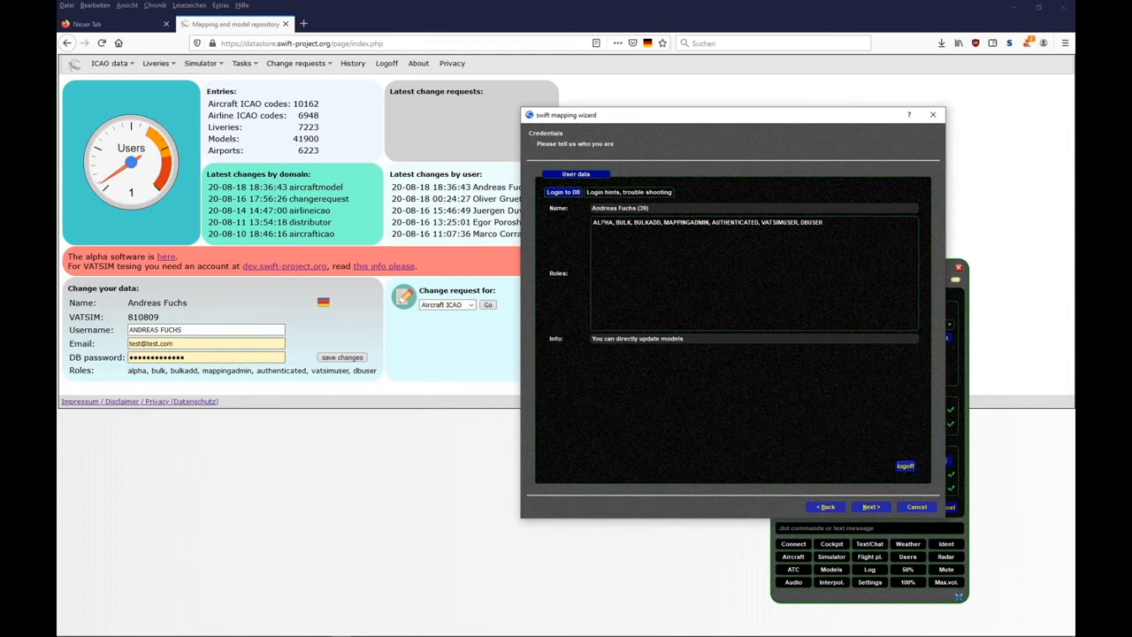
- Review the roles assigned to the logged-in account and send the changed mapping data to the database
drag(594, 222, 825, 223)
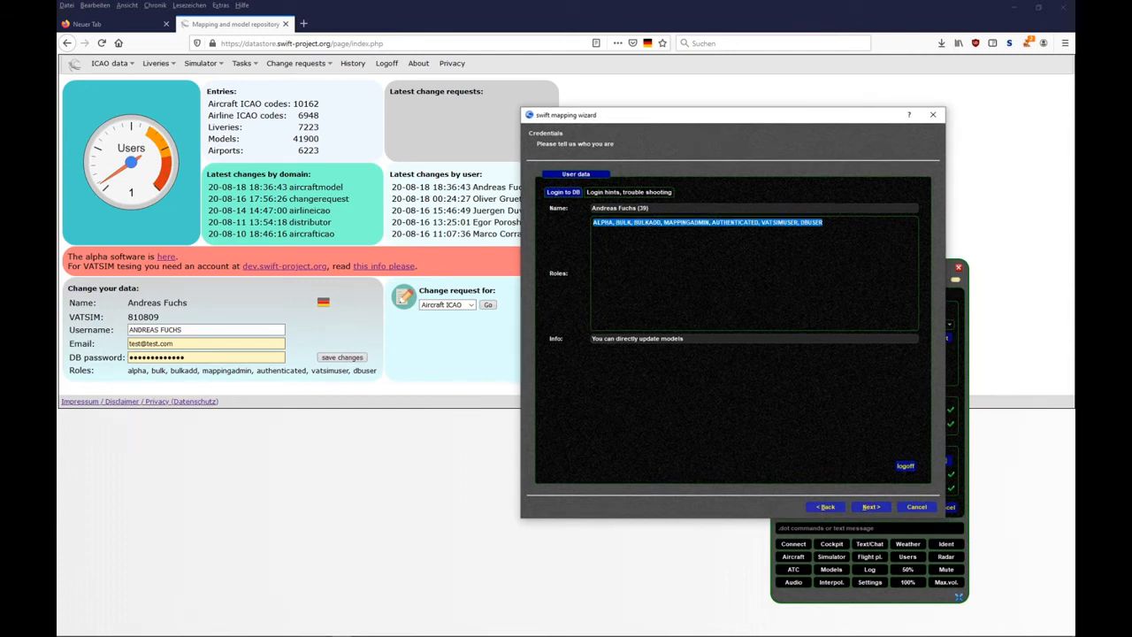
click(824, 223)
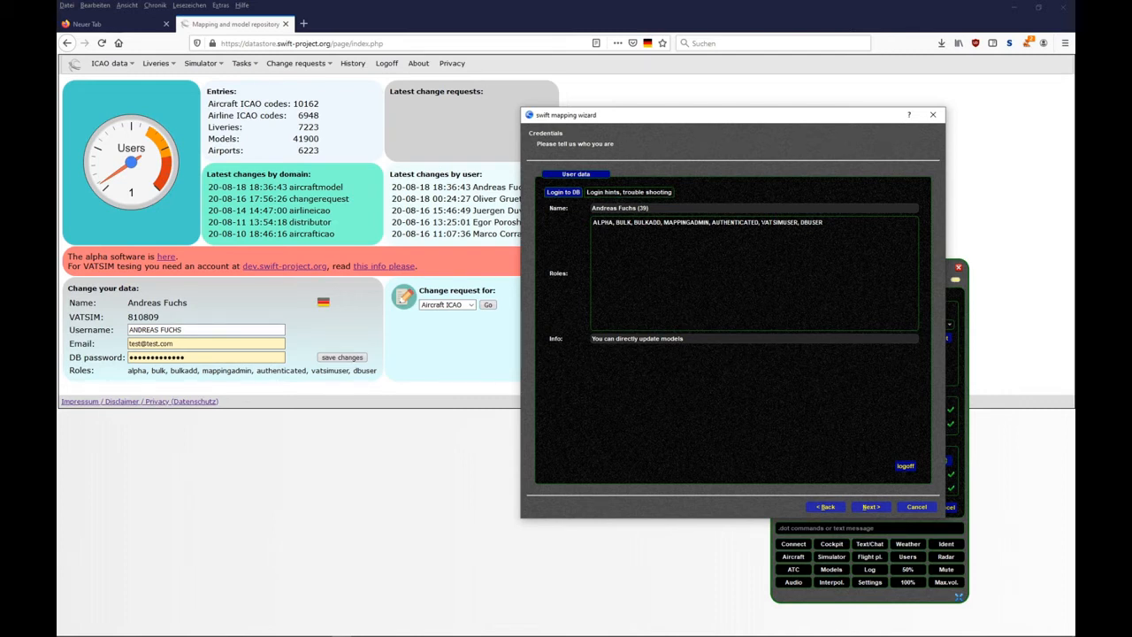
drag(760, 222, 824, 222)
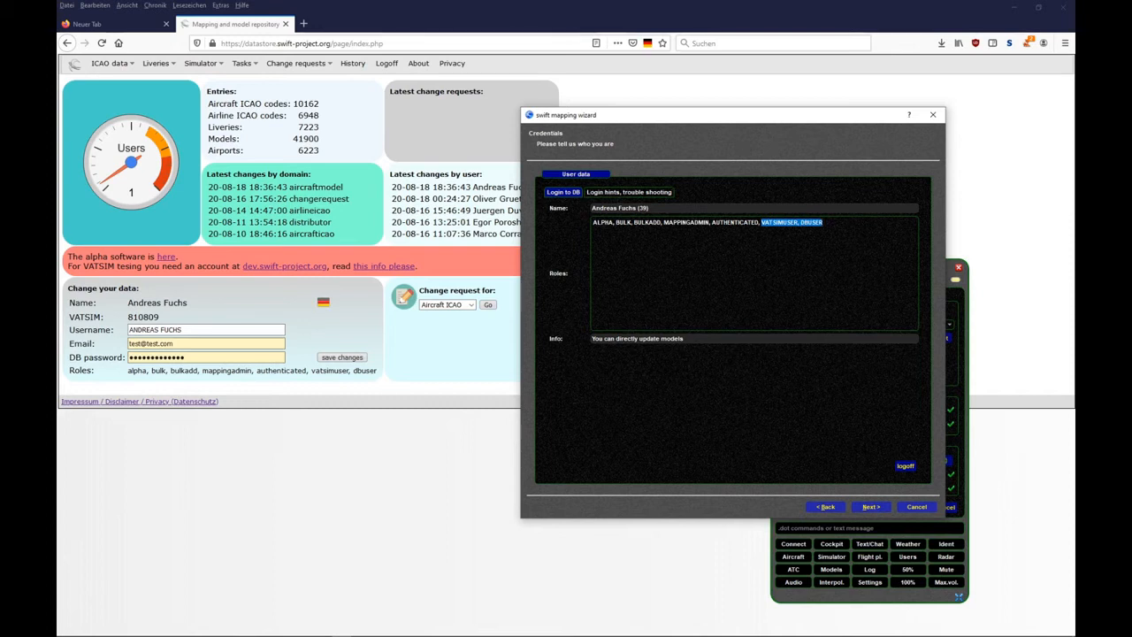
click(824, 222)
click(872, 507)
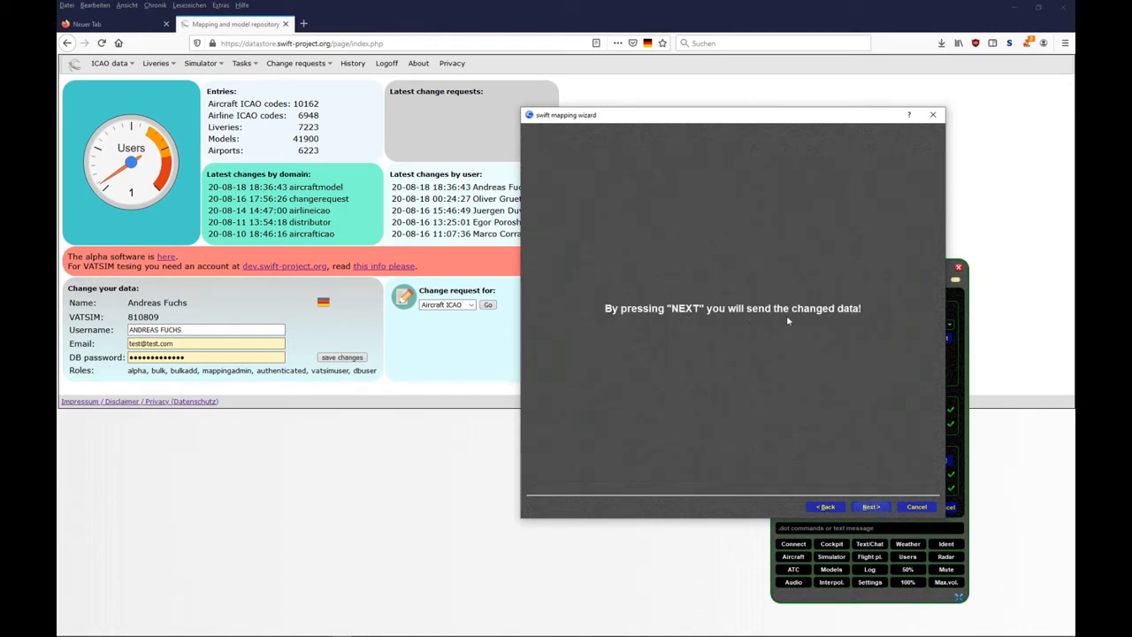
click(869, 507)
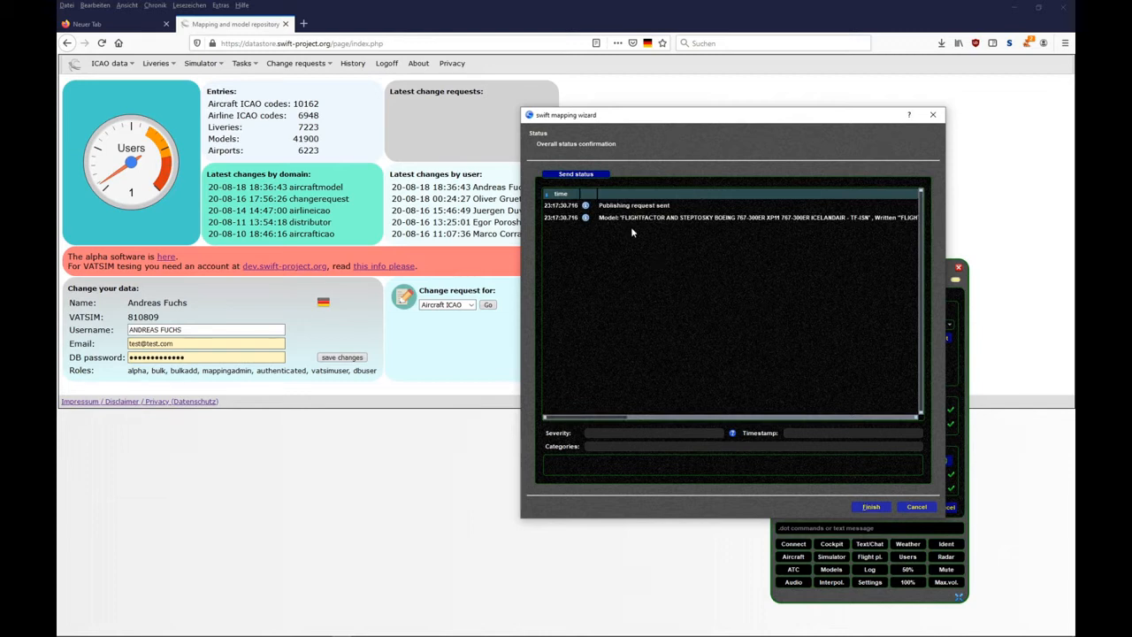
- Inspect the send status messages for the publishing request and the Icelandair model, and finish the wizard
click(640, 209)
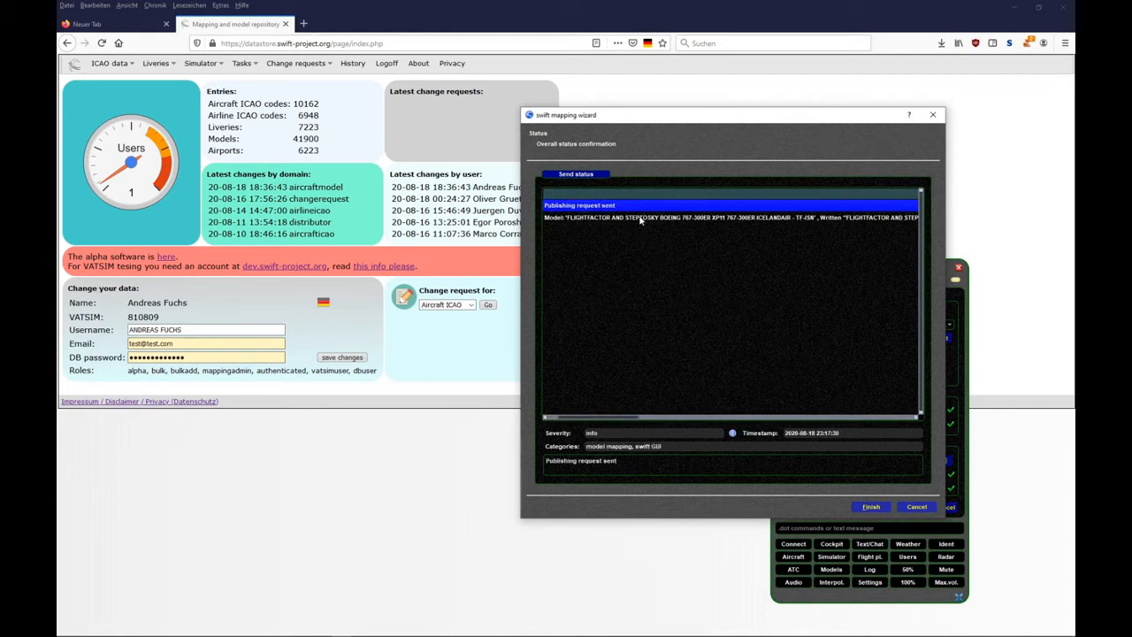
click(626, 218)
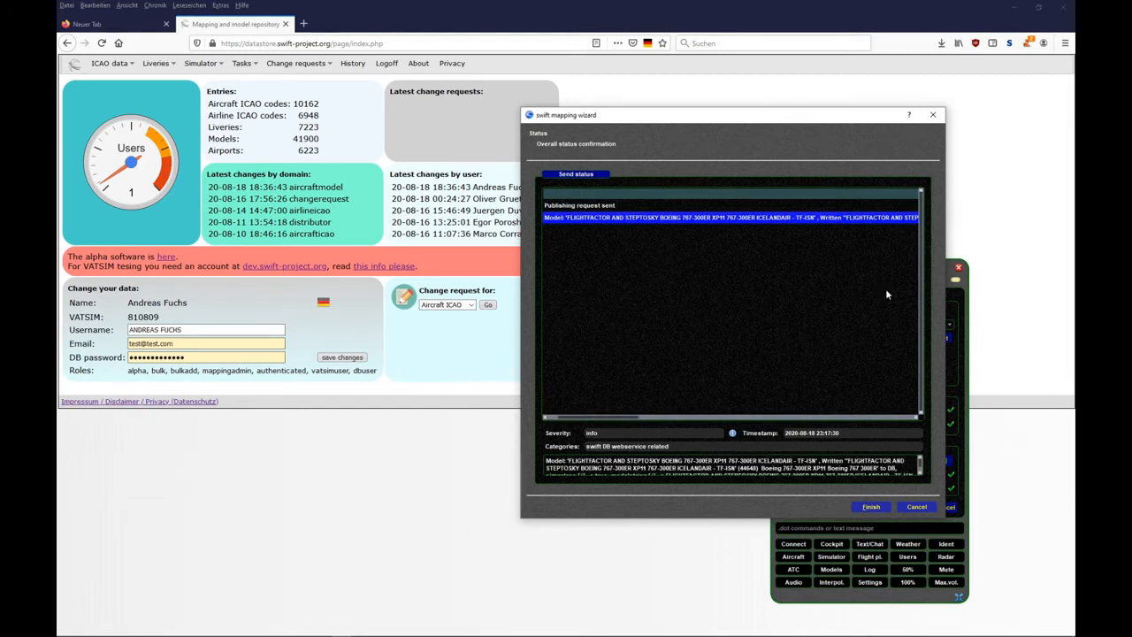
drag(945, 244, 1075, 244)
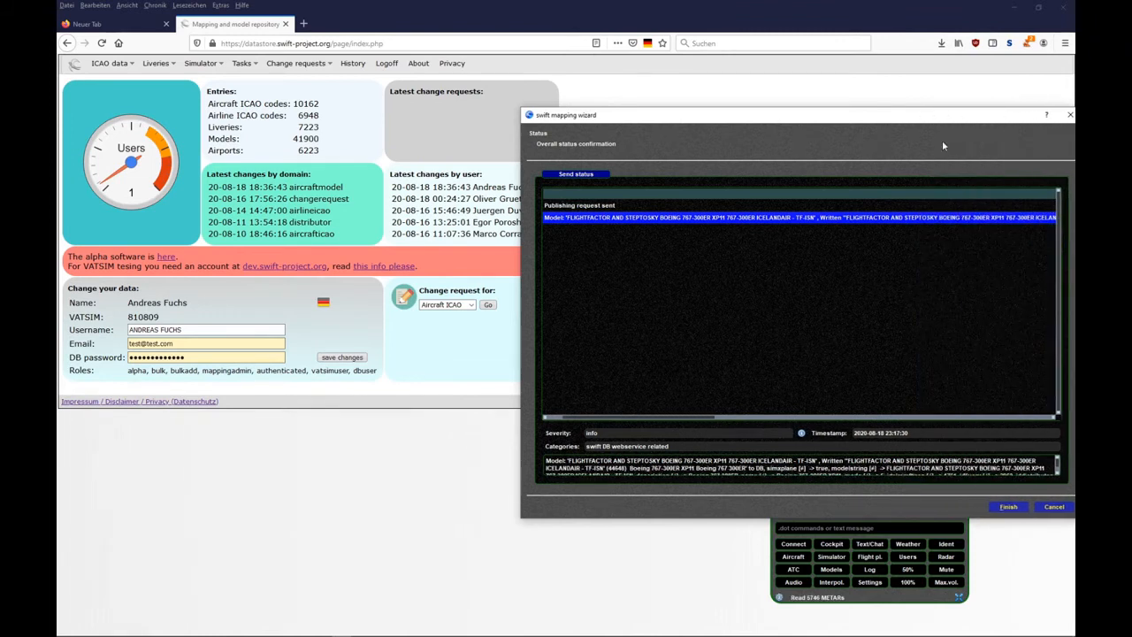
drag(920, 119, 532, 75)
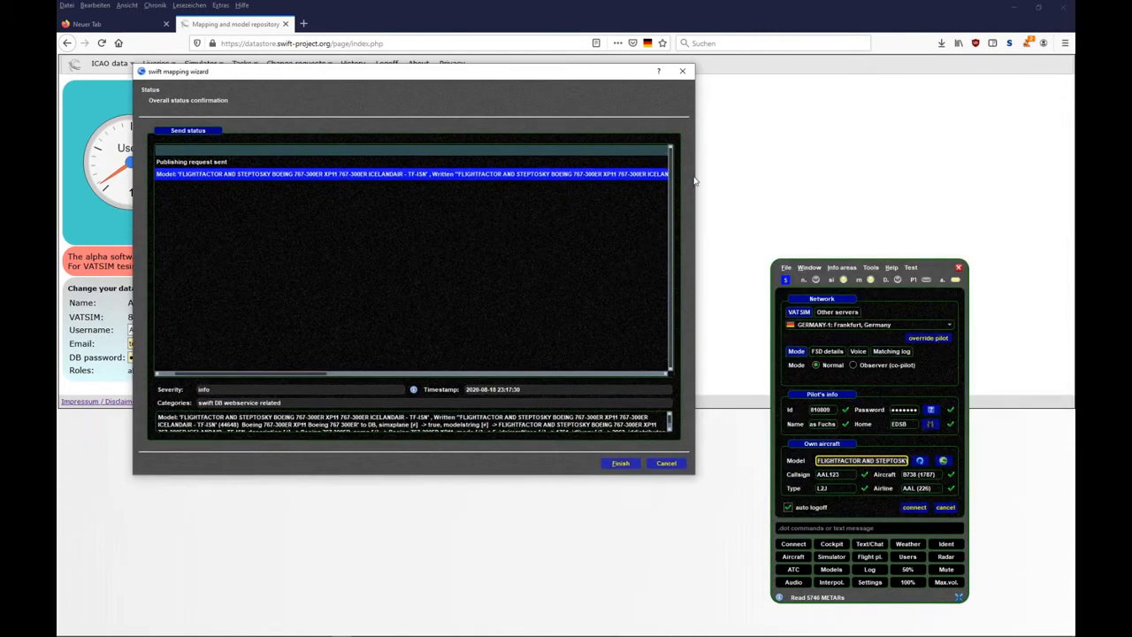
drag(696, 180, 671, 180)
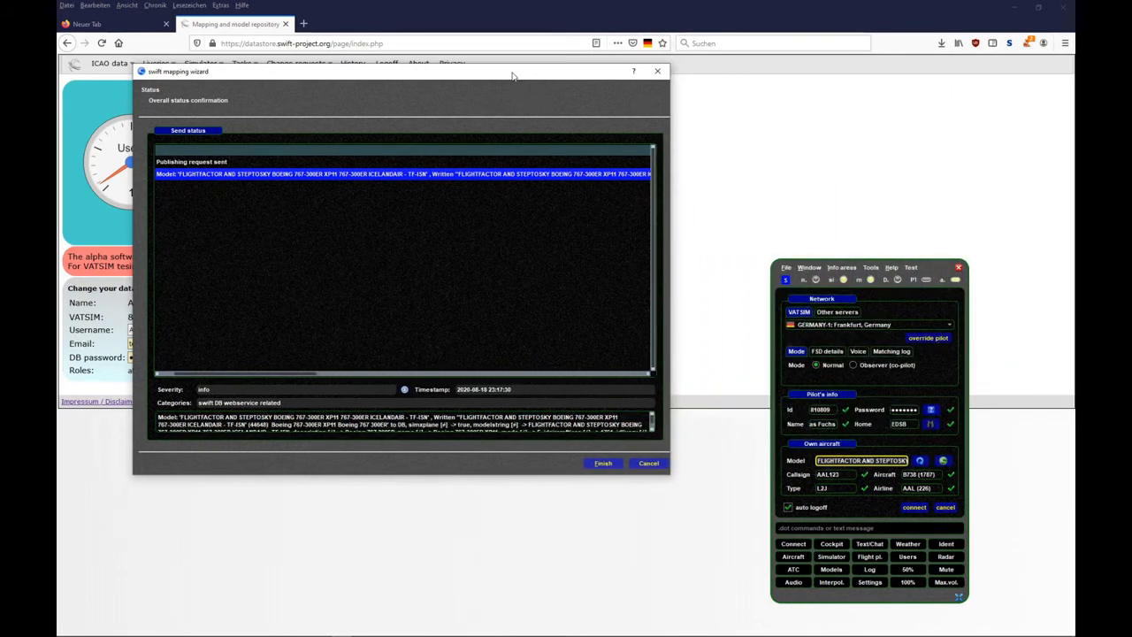
drag(513, 70, 824, 59)
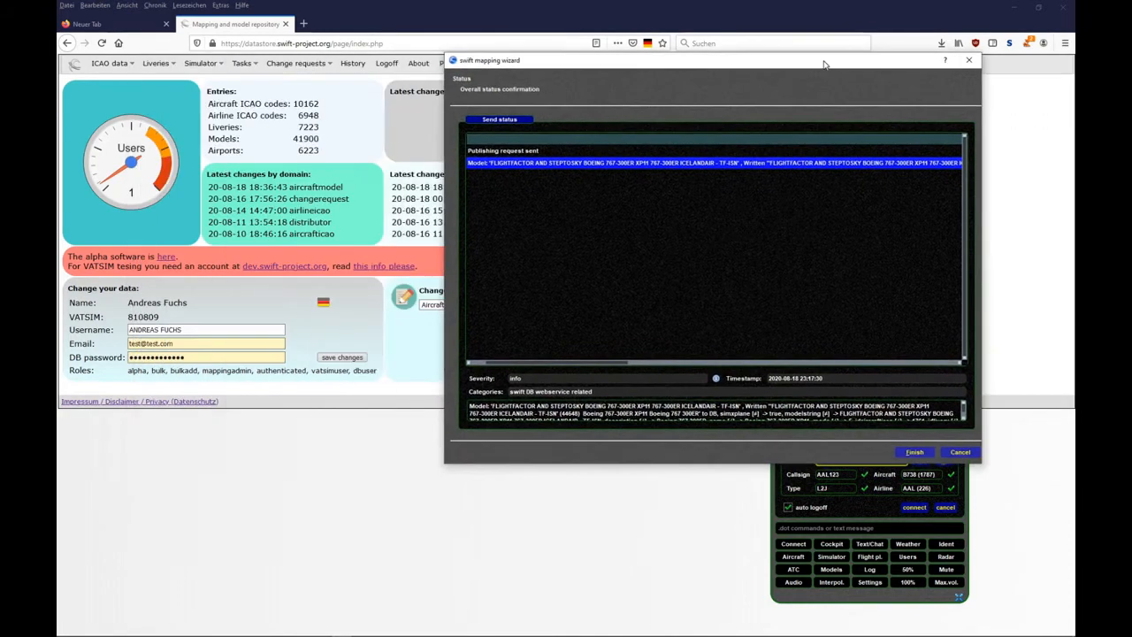
click(914, 452)
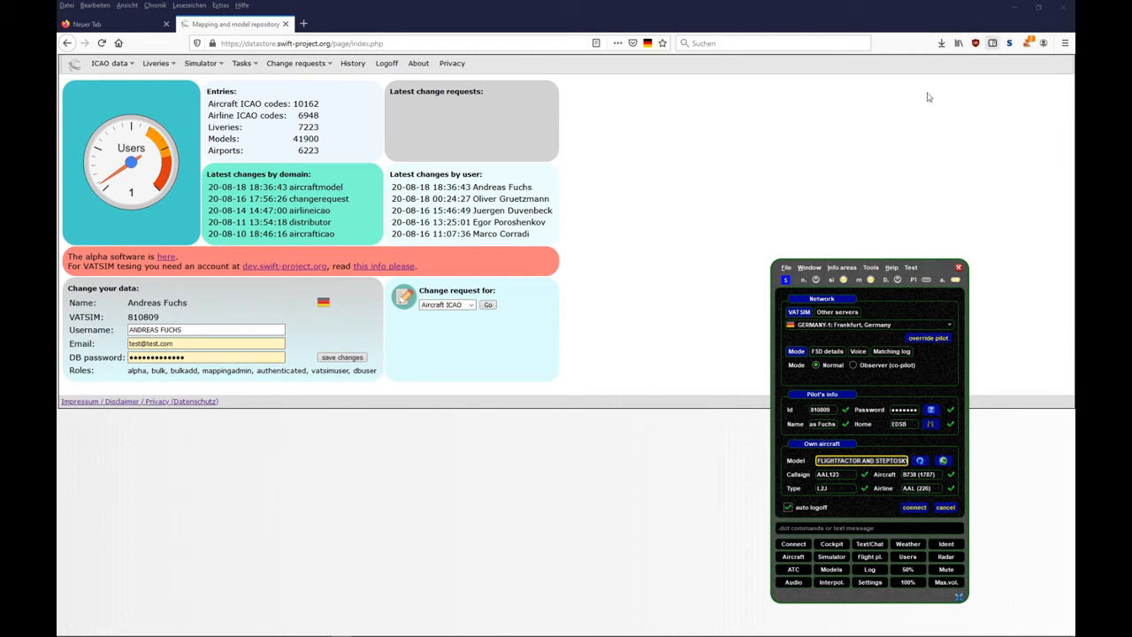
- Minimize the browser and display the aircraft models of the database data in the swift mapping tool, docked in its main window
click(1012, 7)
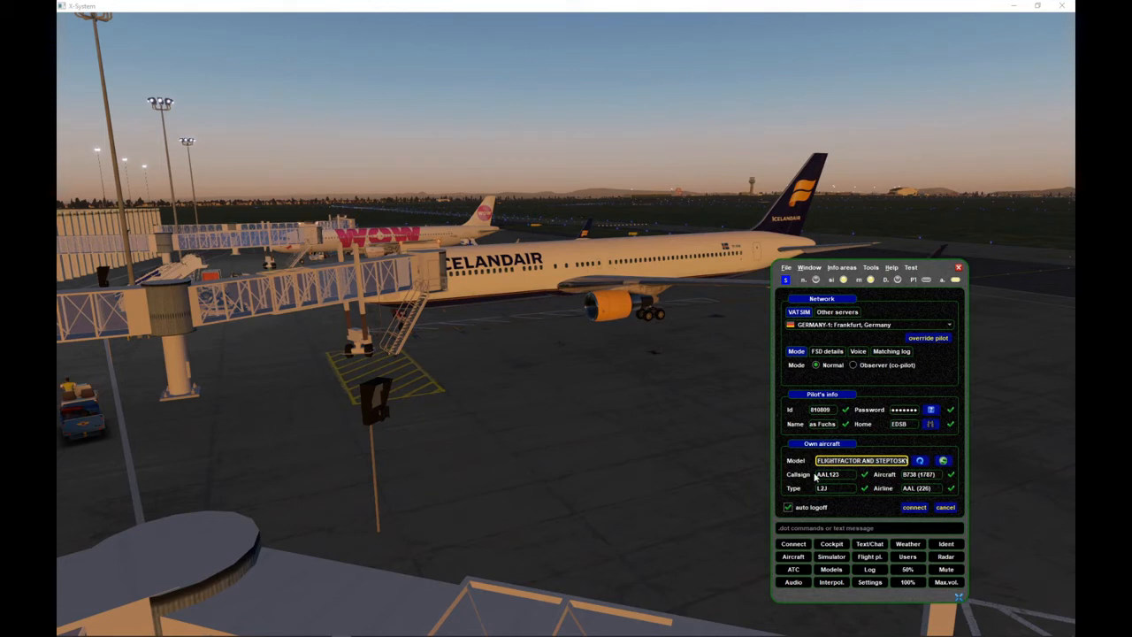
drag(930, 271, 985, 256)
mouse_move(287, 628)
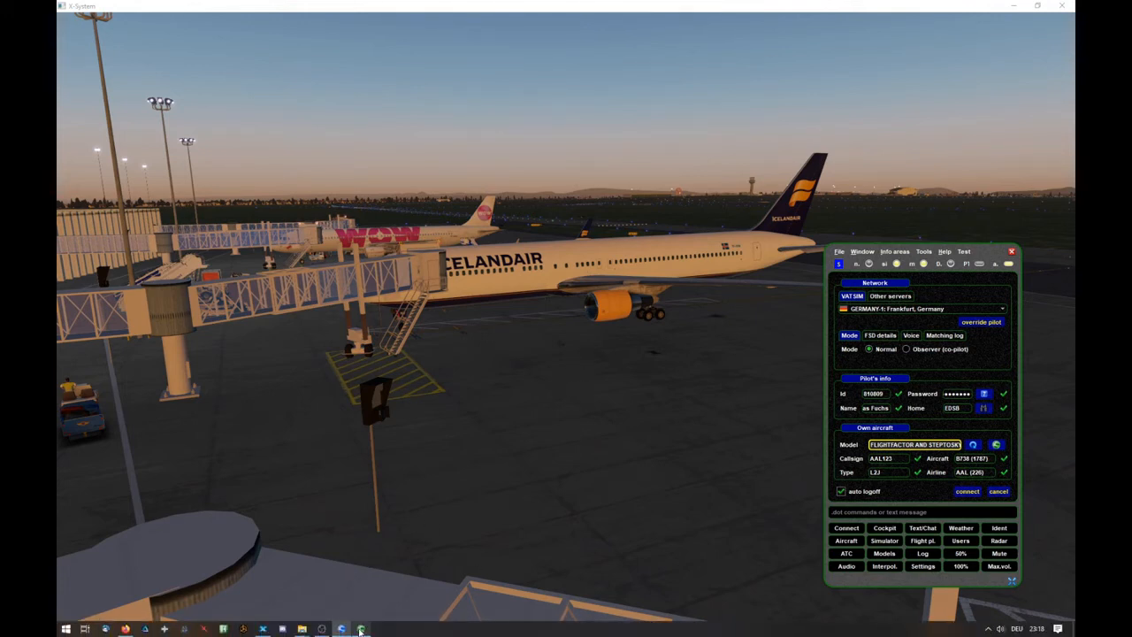
click(361, 629)
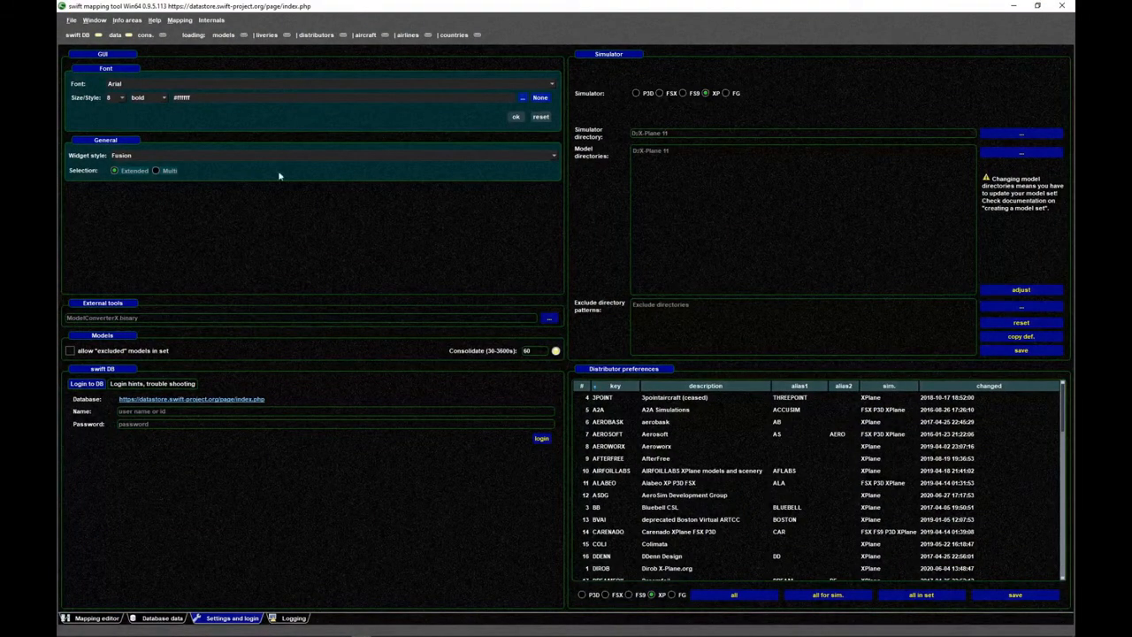
click(163, 618)
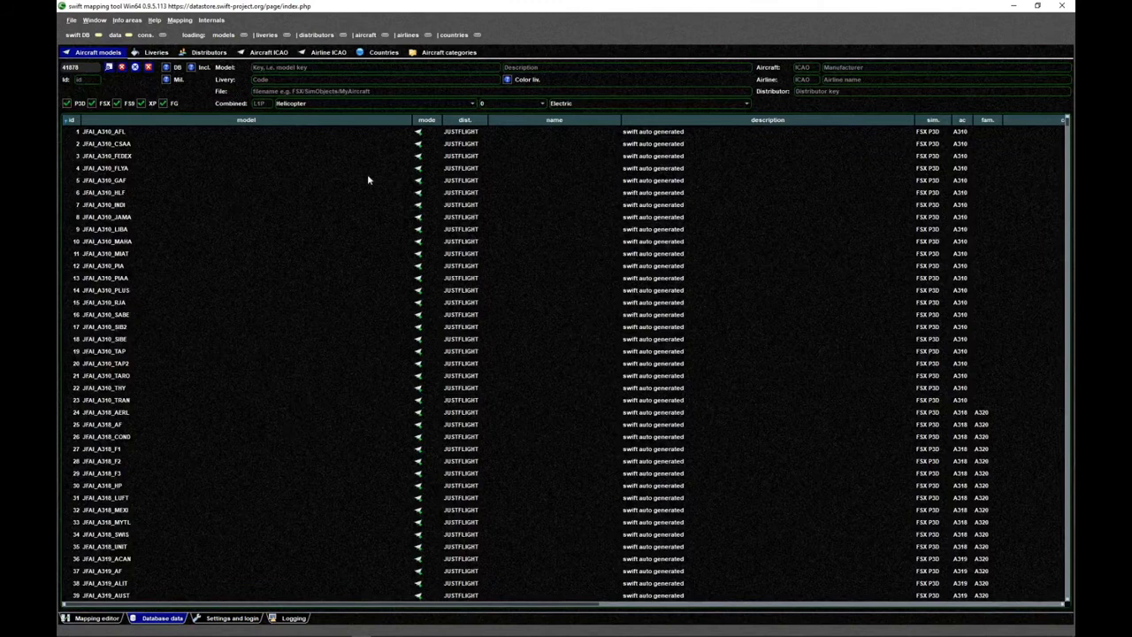
double_click(100, 54)
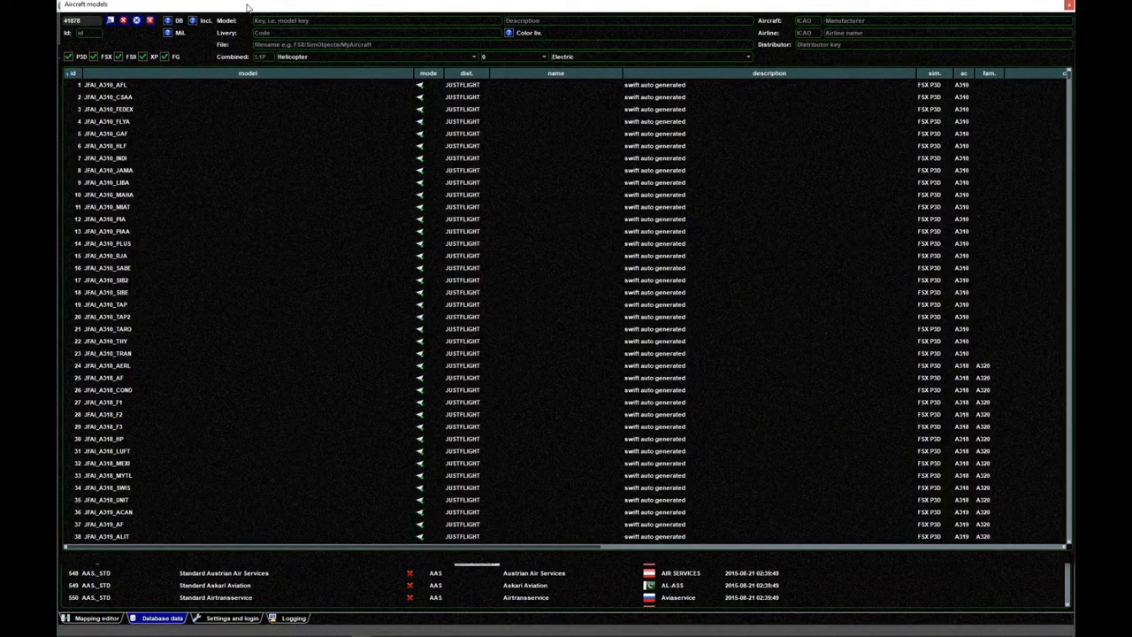
click(1068, 5)
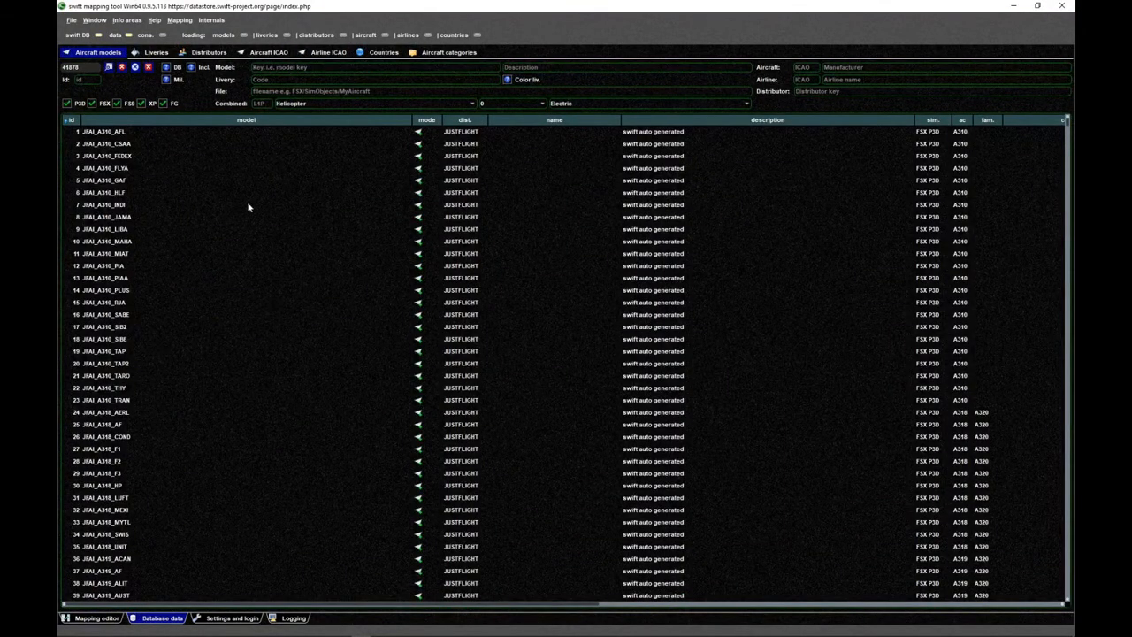
- Reload the aircraft models from the backend and minimize the mapping tool
click(230, 182)
right_click(230, 181)
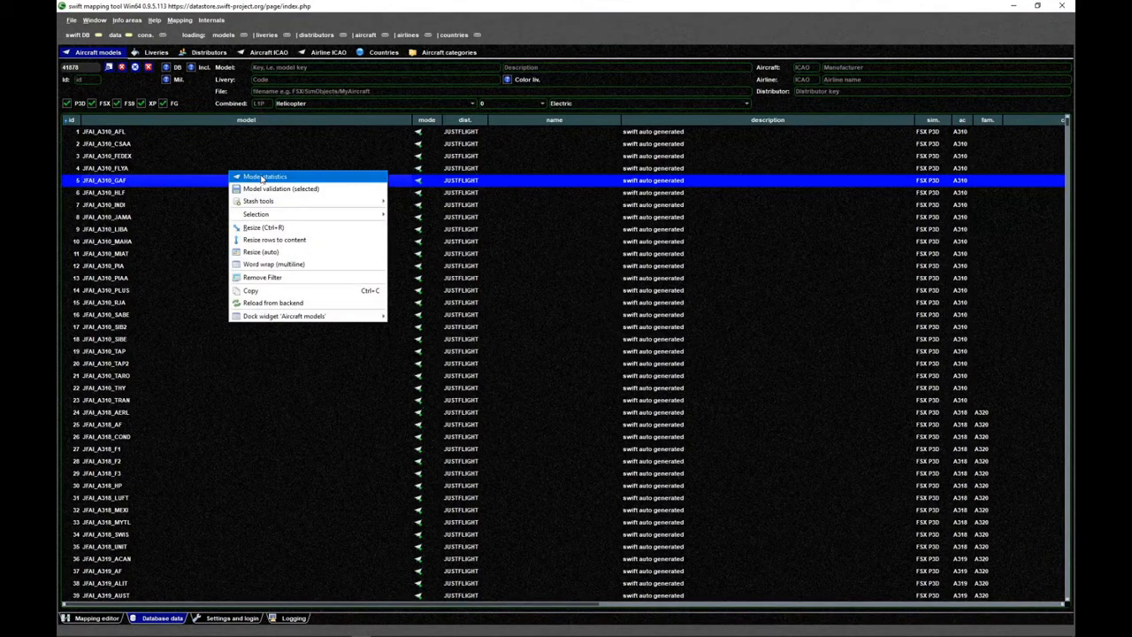
click(274, 303)
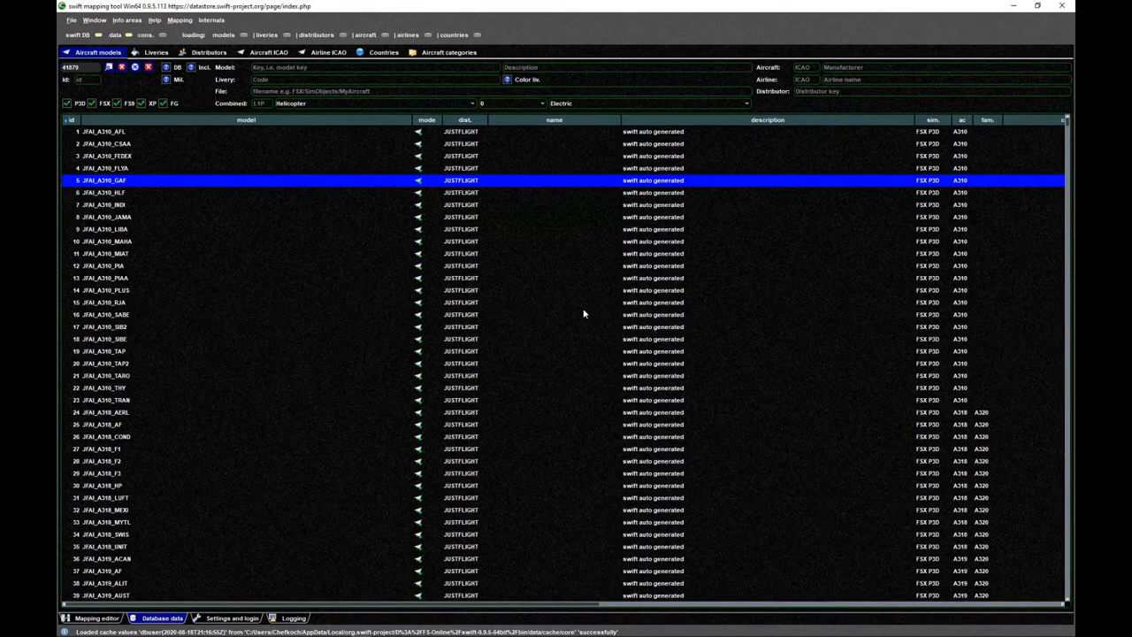
click(1015, 7)
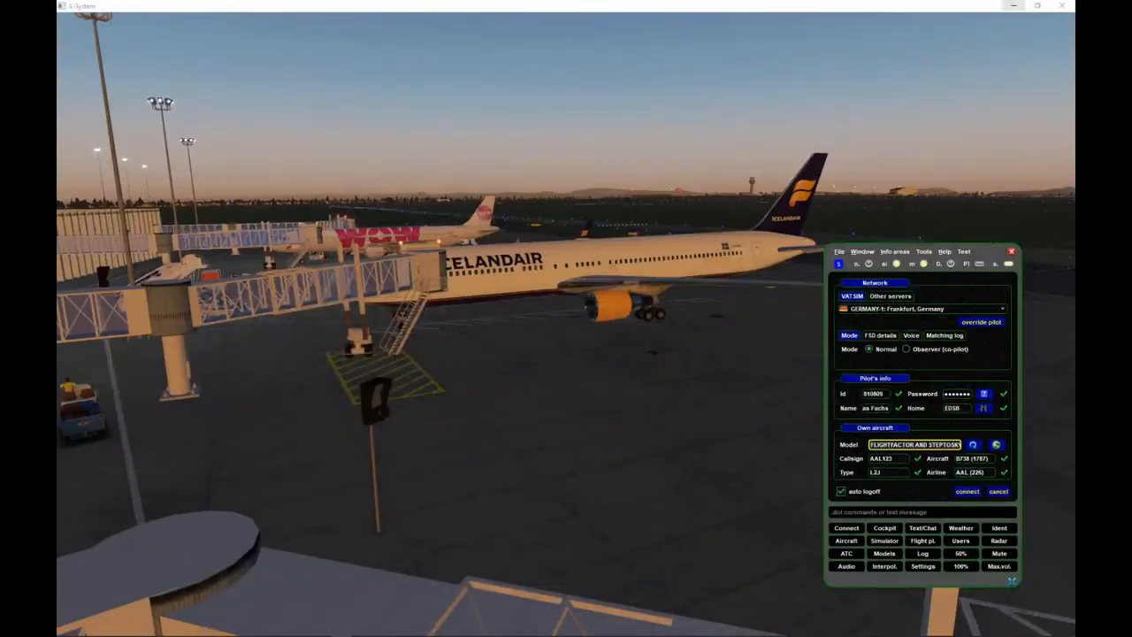
- Restart the swift pilot client by closing its window and launching swiftgui again
drag(981, 254, 971, 243)
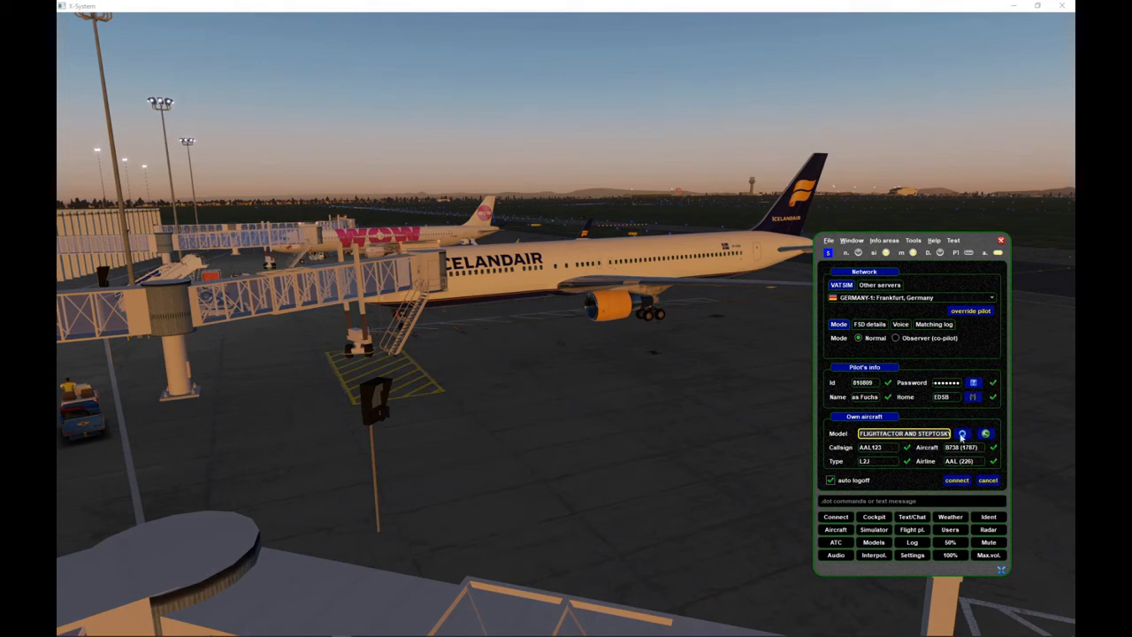
click(1002, 241)
key(super)
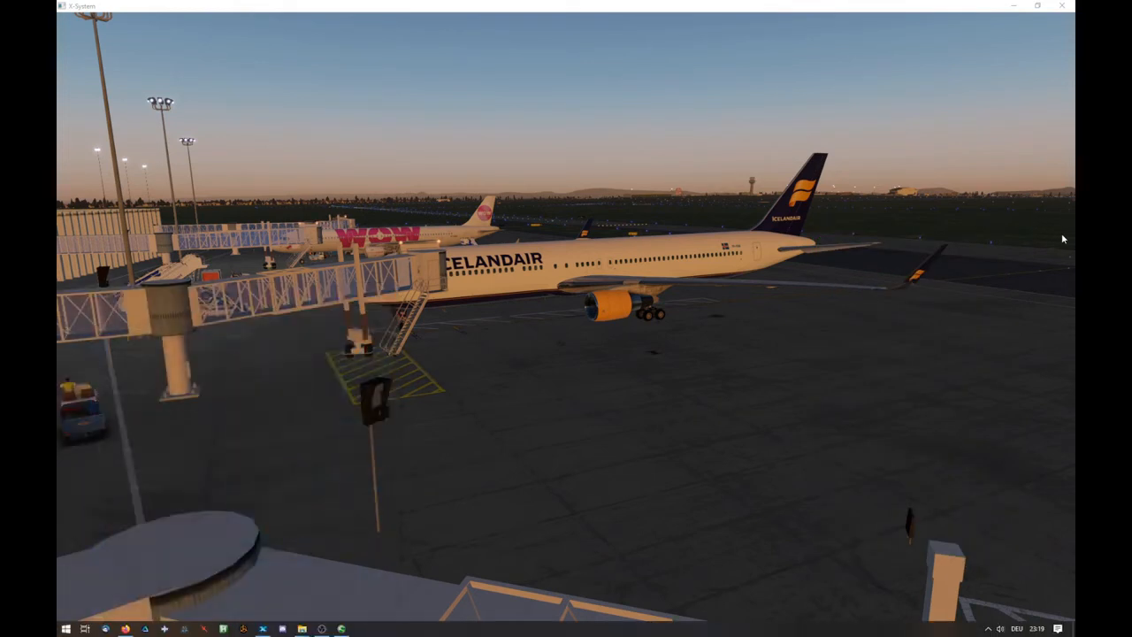
text(swiftg)
key(Return)
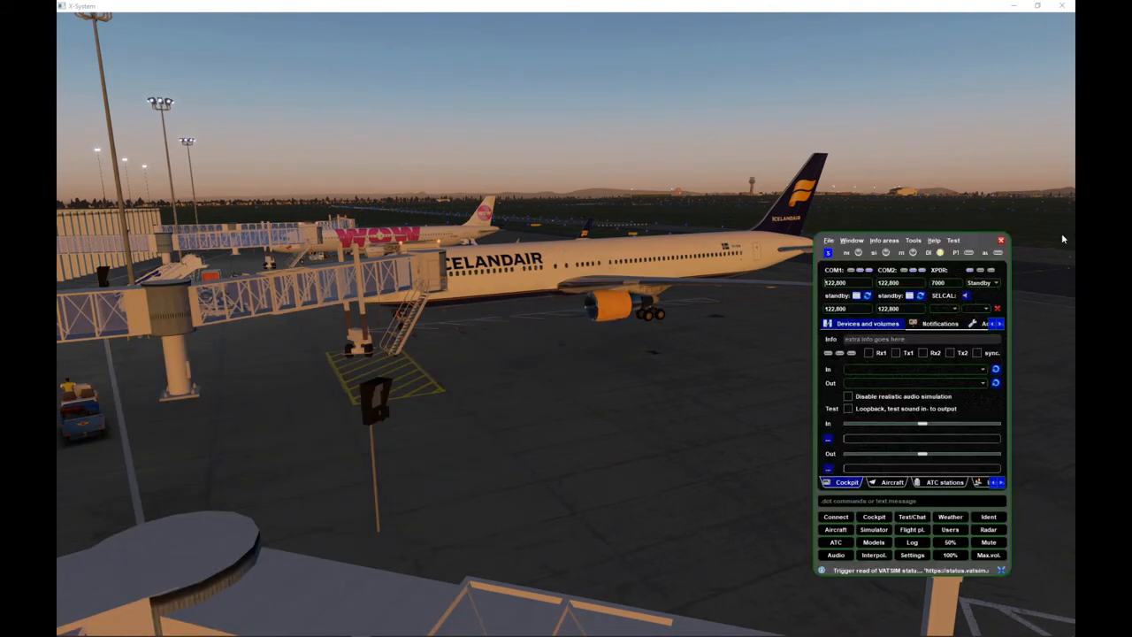
- Open the network connection settings and set the own aircraft's callsign to ICE123
click(837, 518)
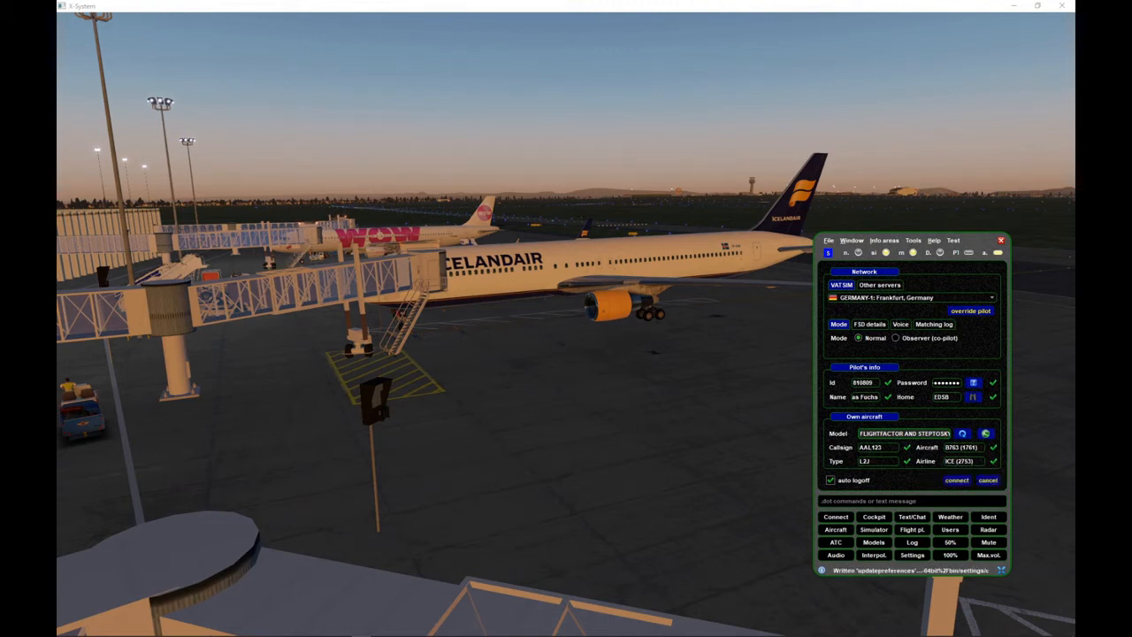
drag(884, 447, 848, 449)
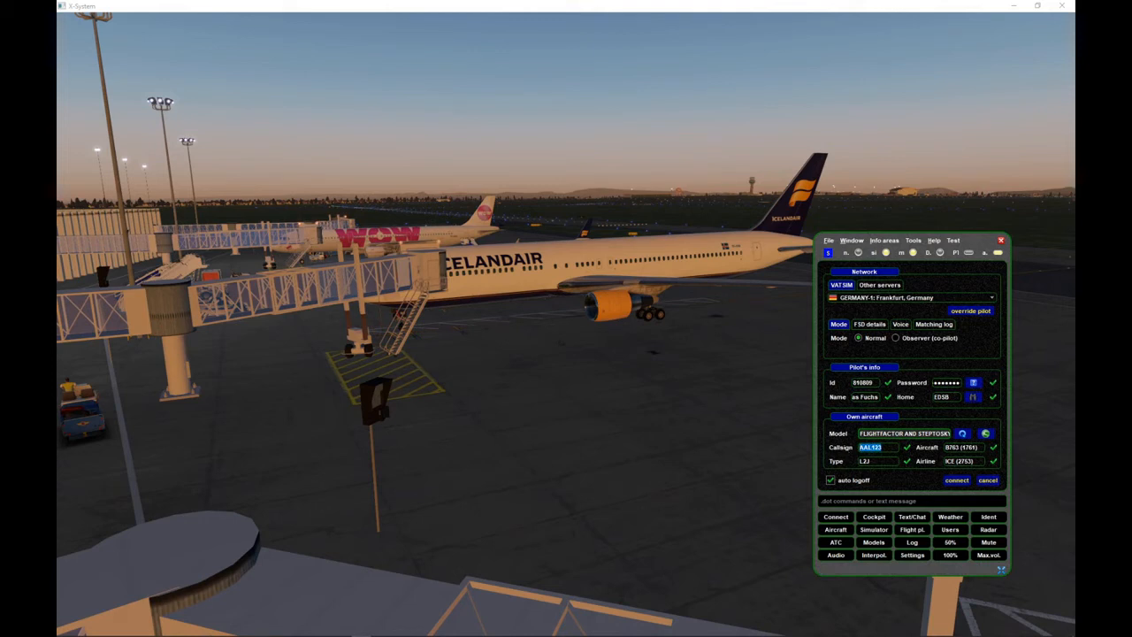
text(ICE123)
- Minimize the simulator and file explorer windows, and switch to the mapping editor of the swift mapping tool
click(975, 171)
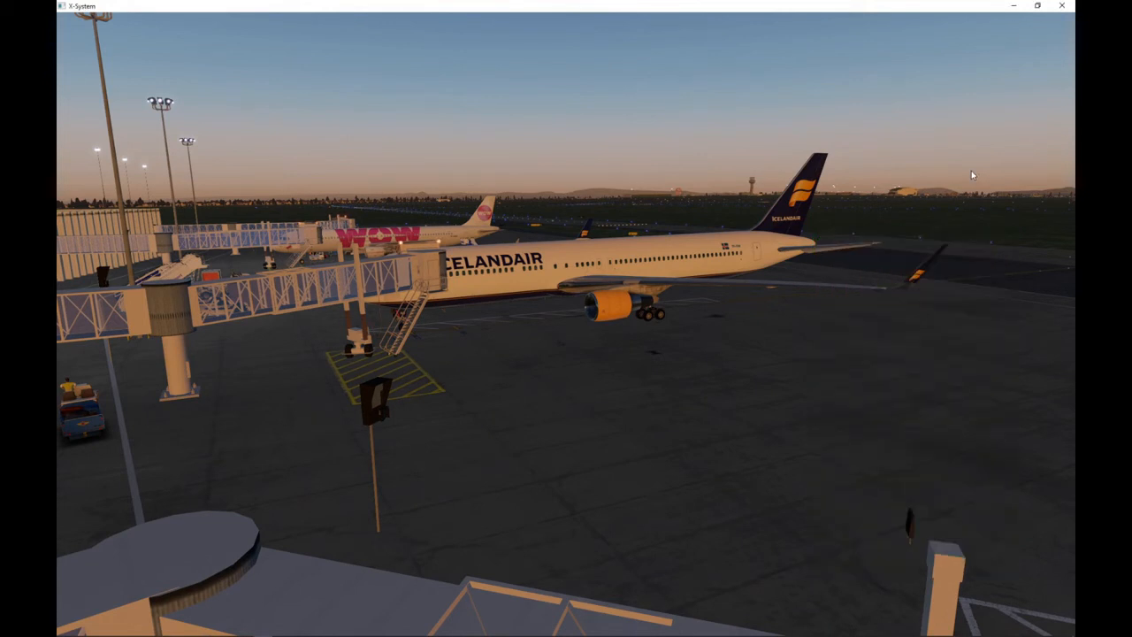
click(1013, 5)
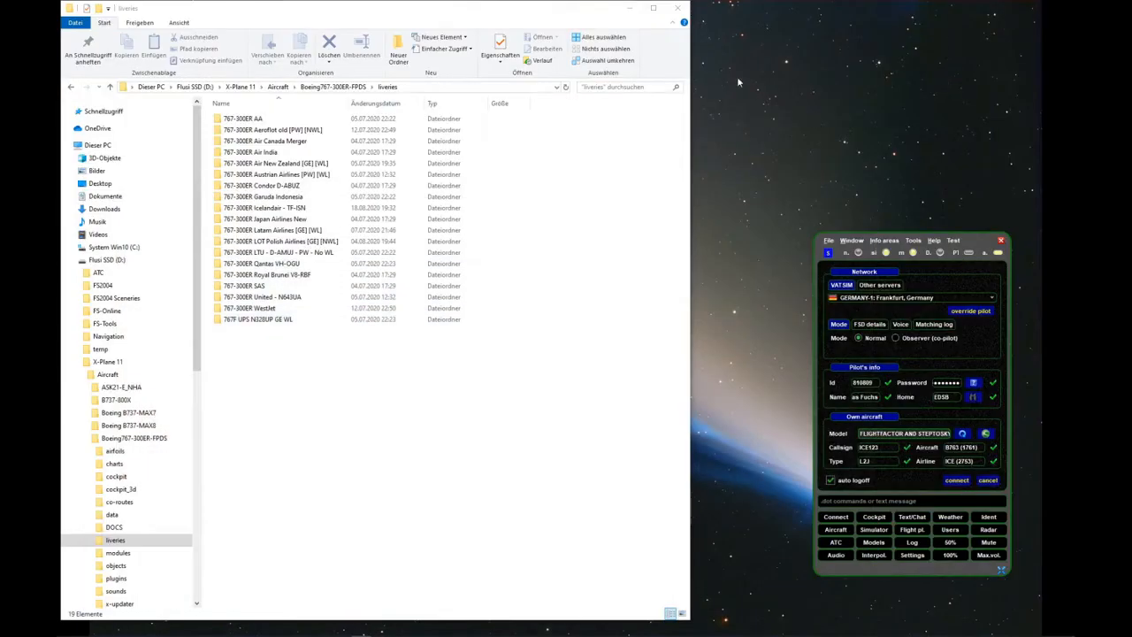
click(629, 8)
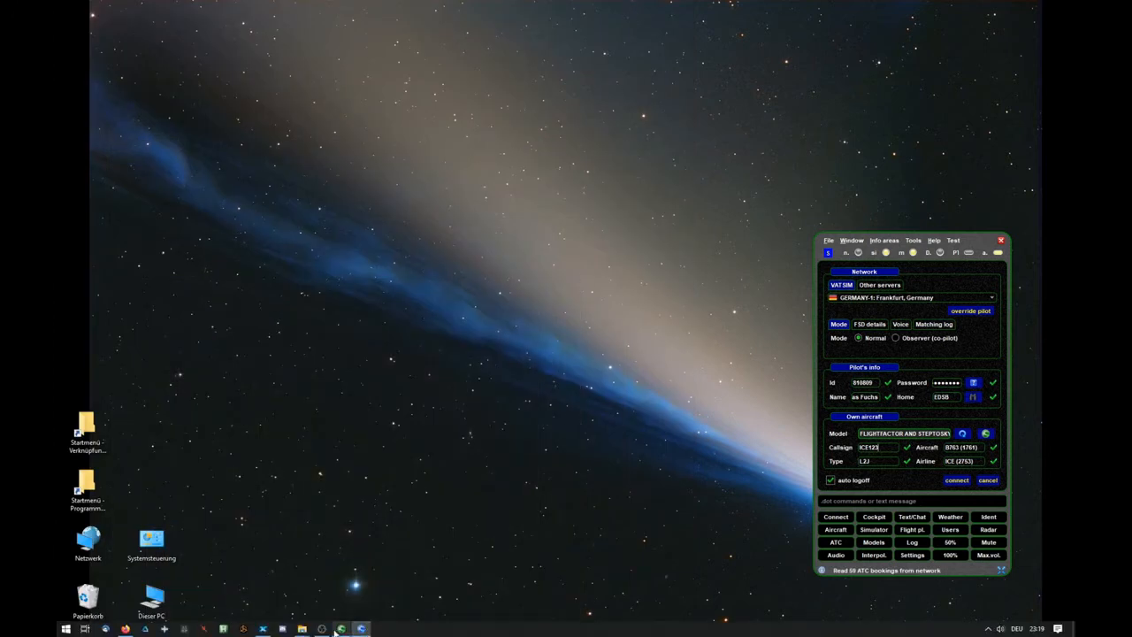
click(340, 630)
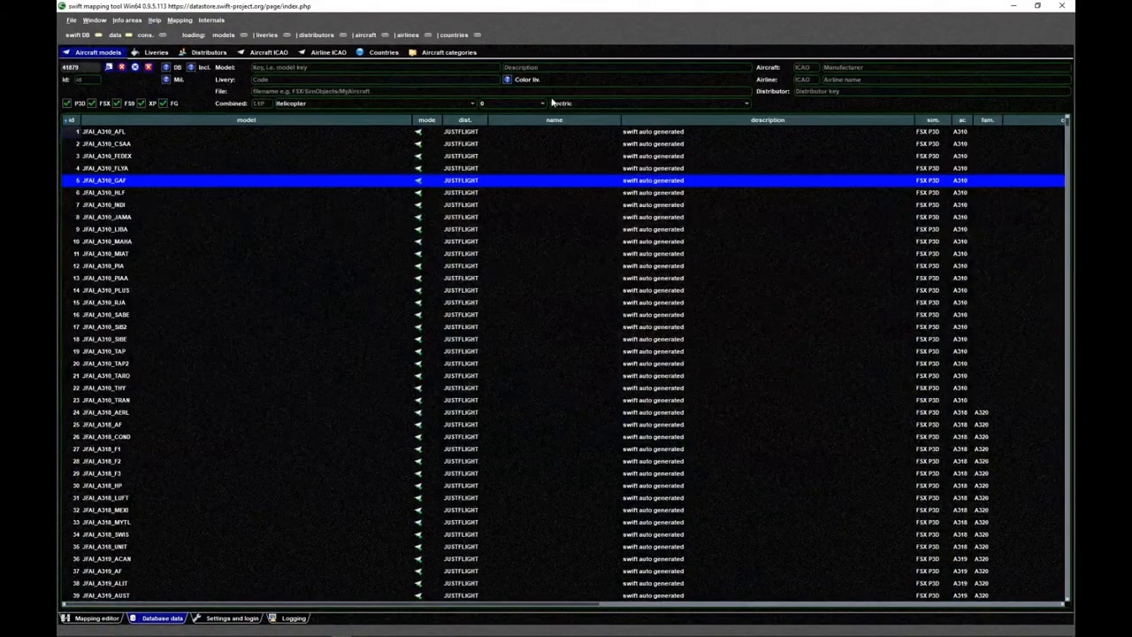
click(94, 619)
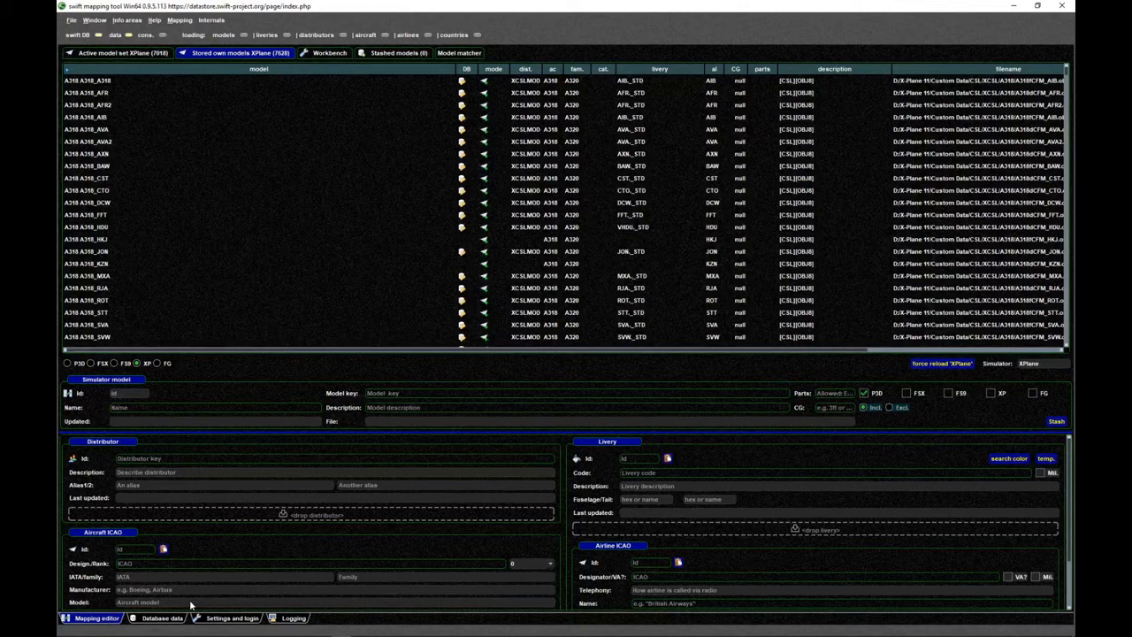
- Enlarge the list of stored own XPlane models and sort it by database status, finally by mode
click(247, 203)
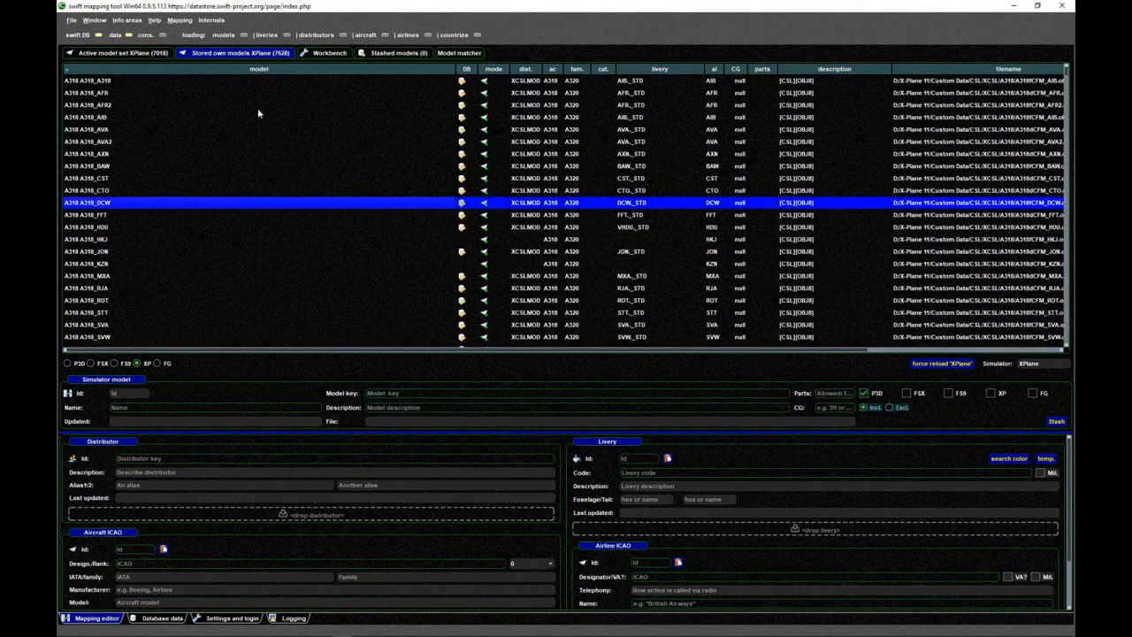
click(151, 56)
click(210, 53)
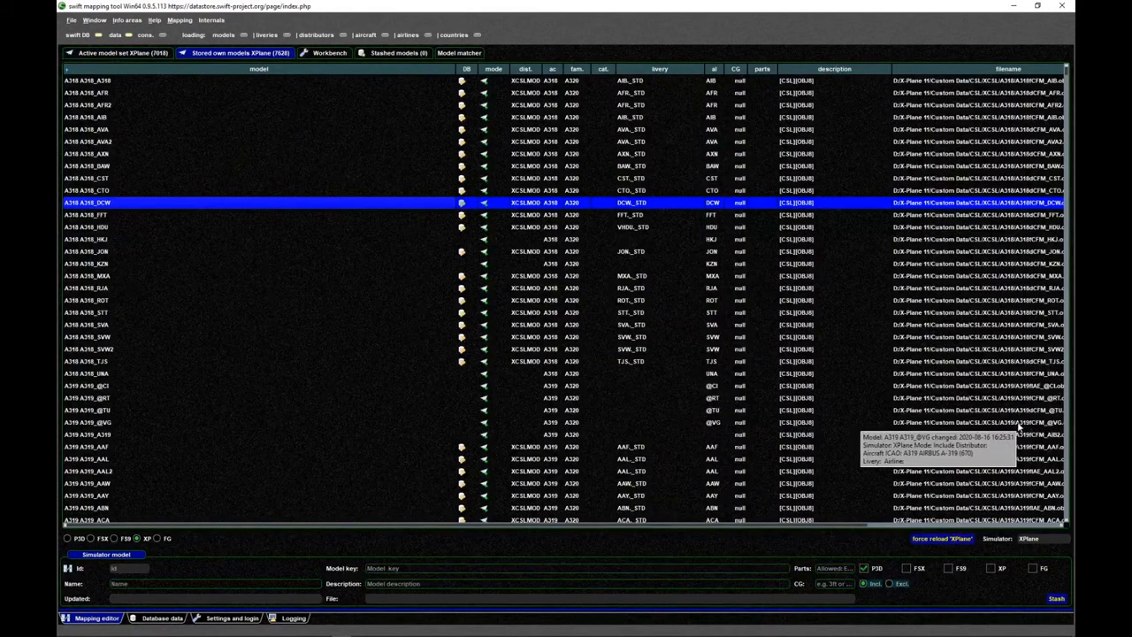
click(497, 290)
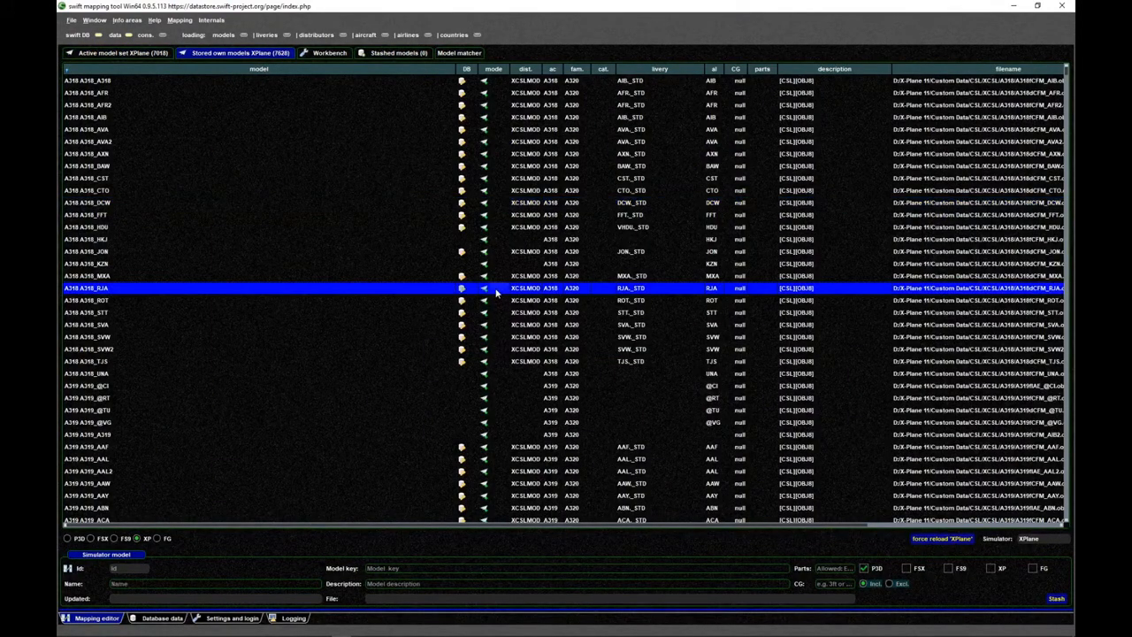
click(468, 71)
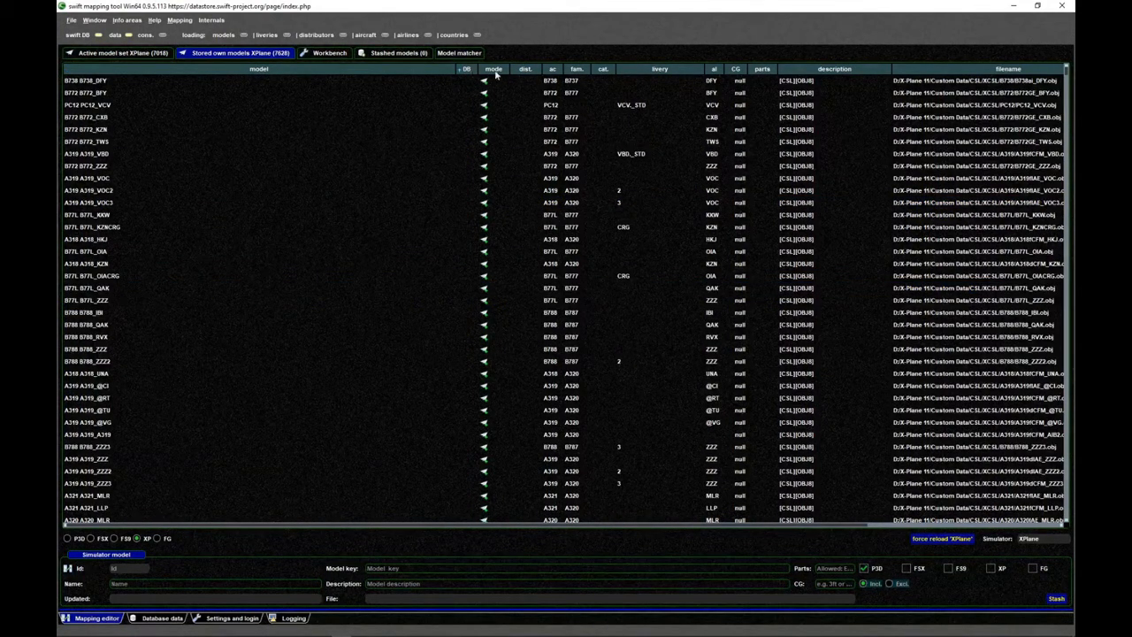
click(498, 70)
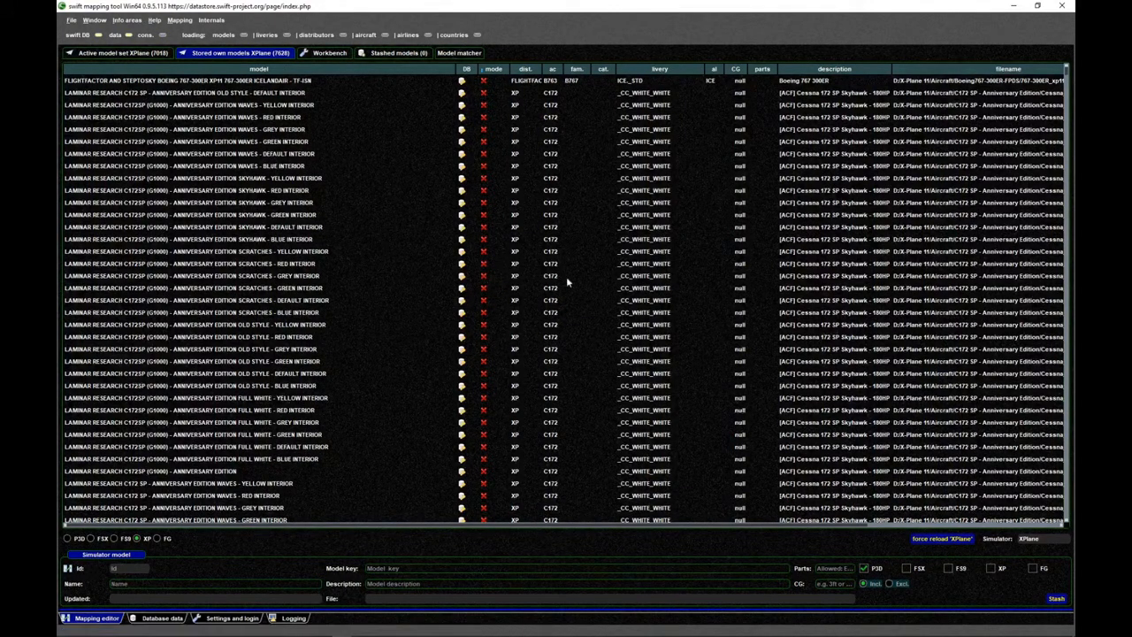
- Force a complete reload of the XPlane models from disk and dismiss the resulting messages
click(929, 537)
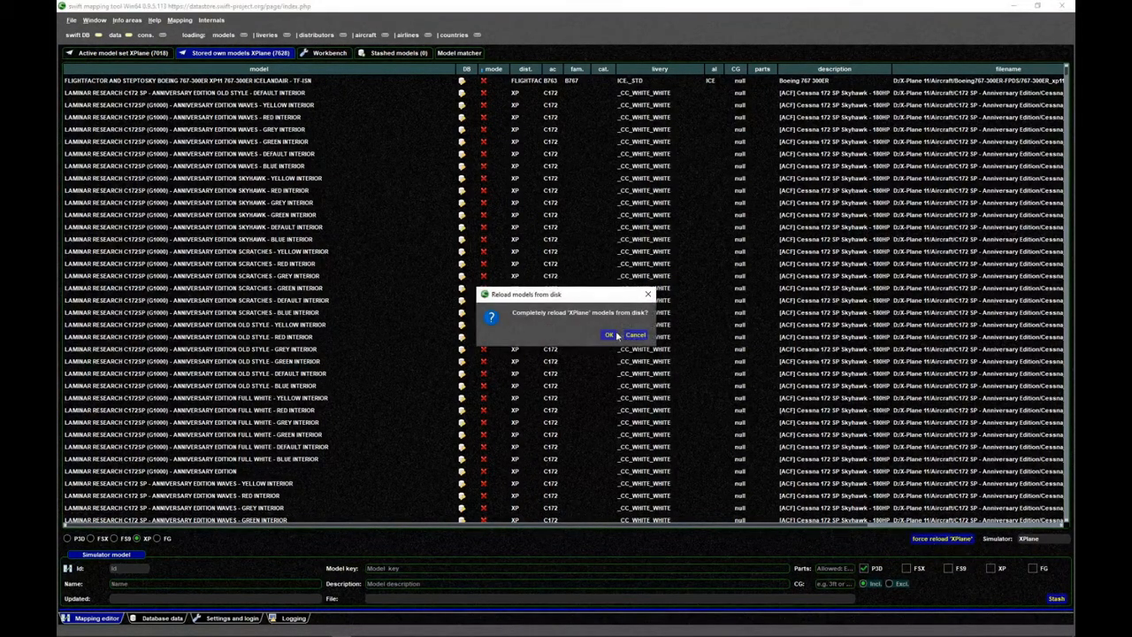
click(611, 335)
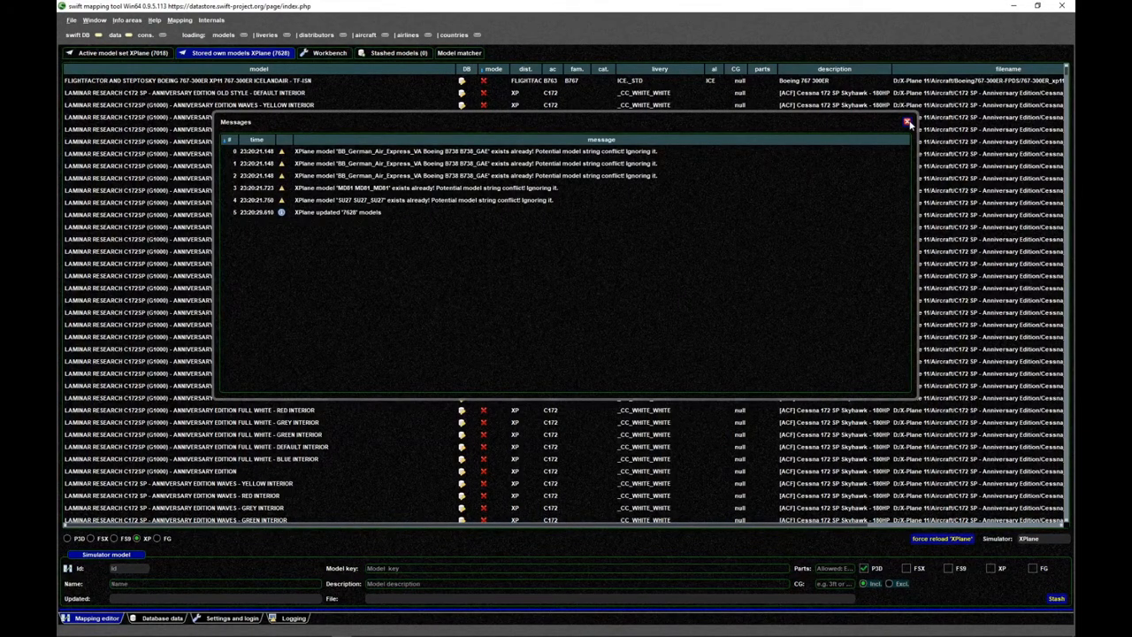
click(907, 122)
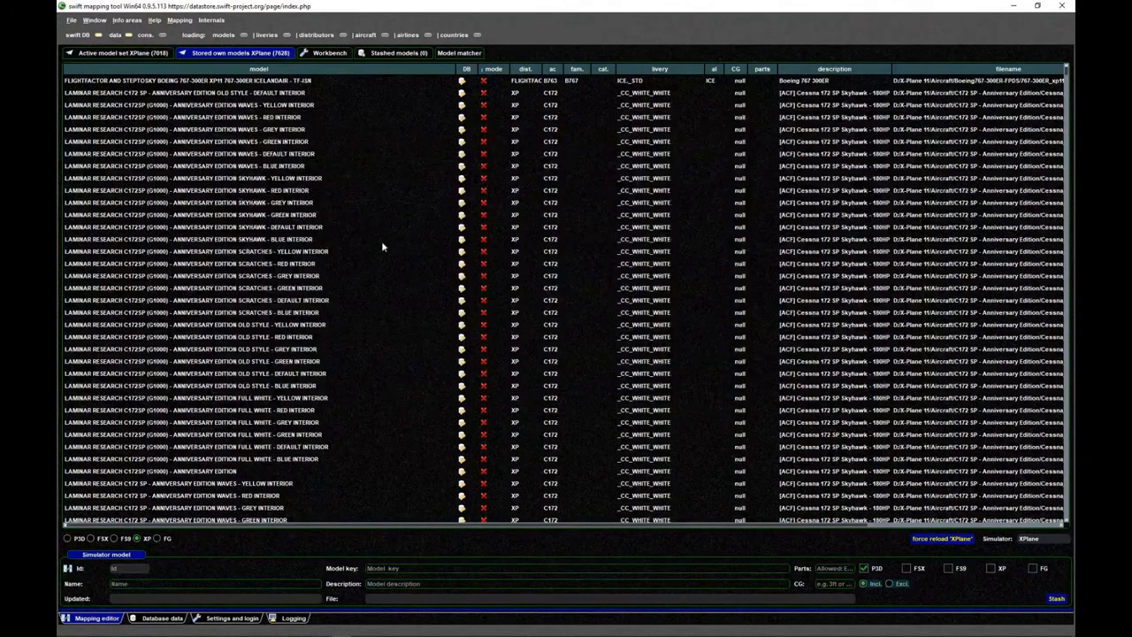
- Sort the stored own models by mode again and examine the excluded models for ones without a database entry
click(493, 70)
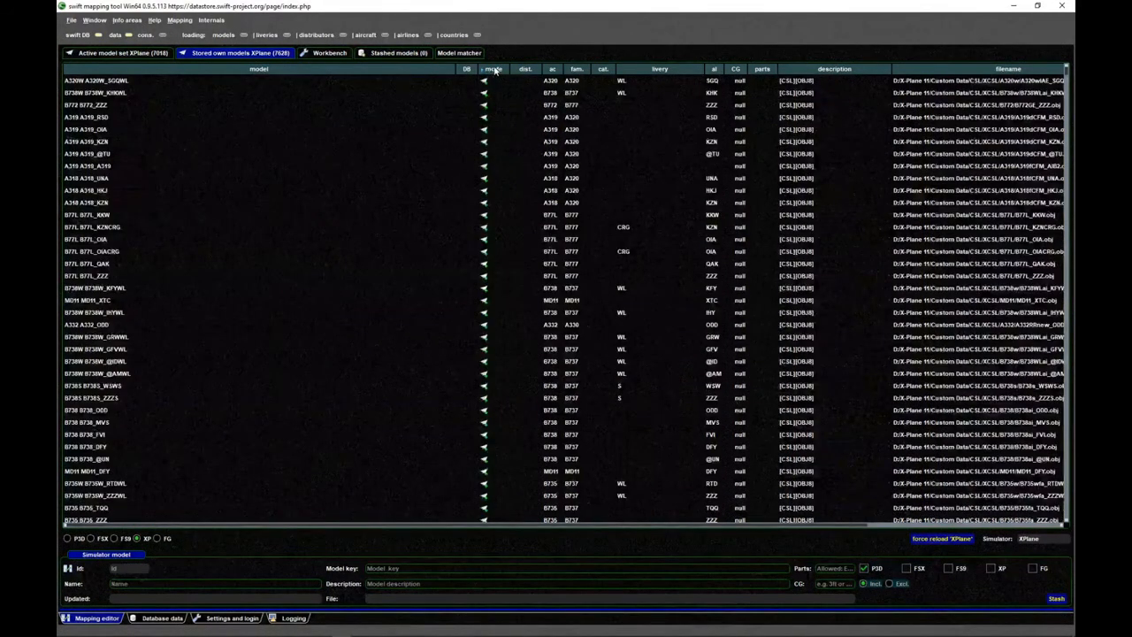
click(494, 70)
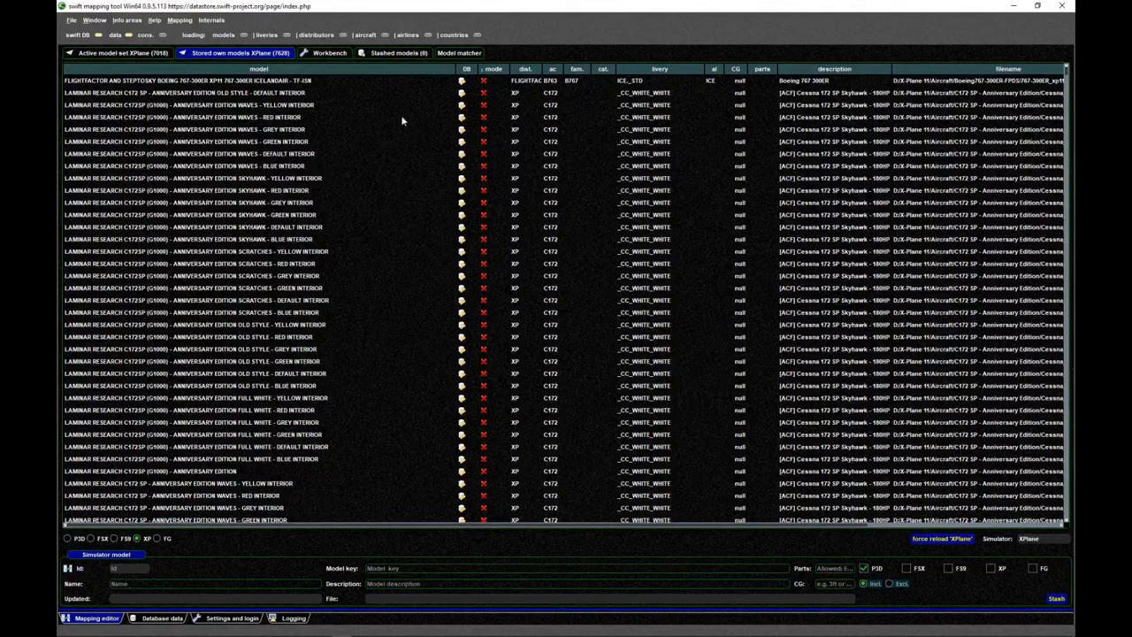
click(352, 123)
scroll(375, 228, down, 6)
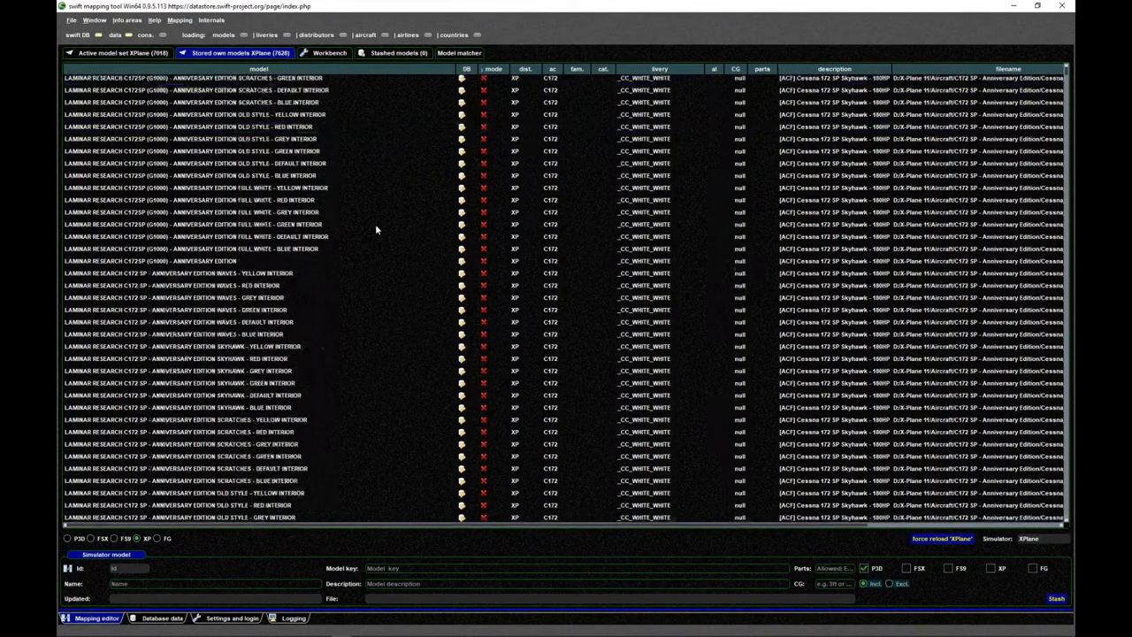
scroll(373, 226, up, 6)
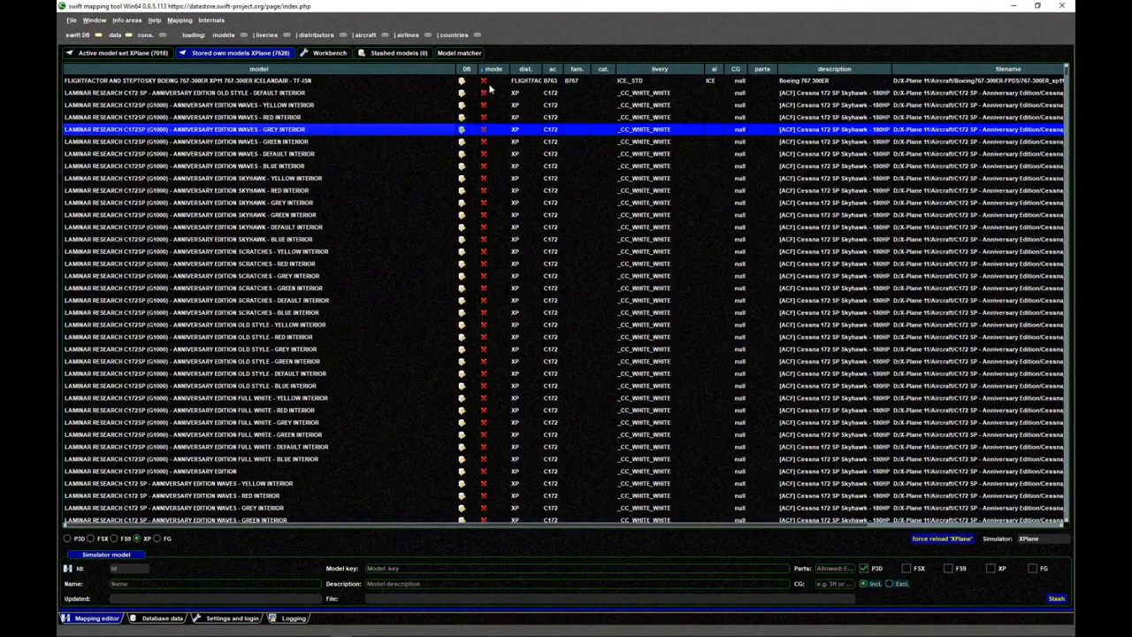
scroll(378, 266, down, 14)
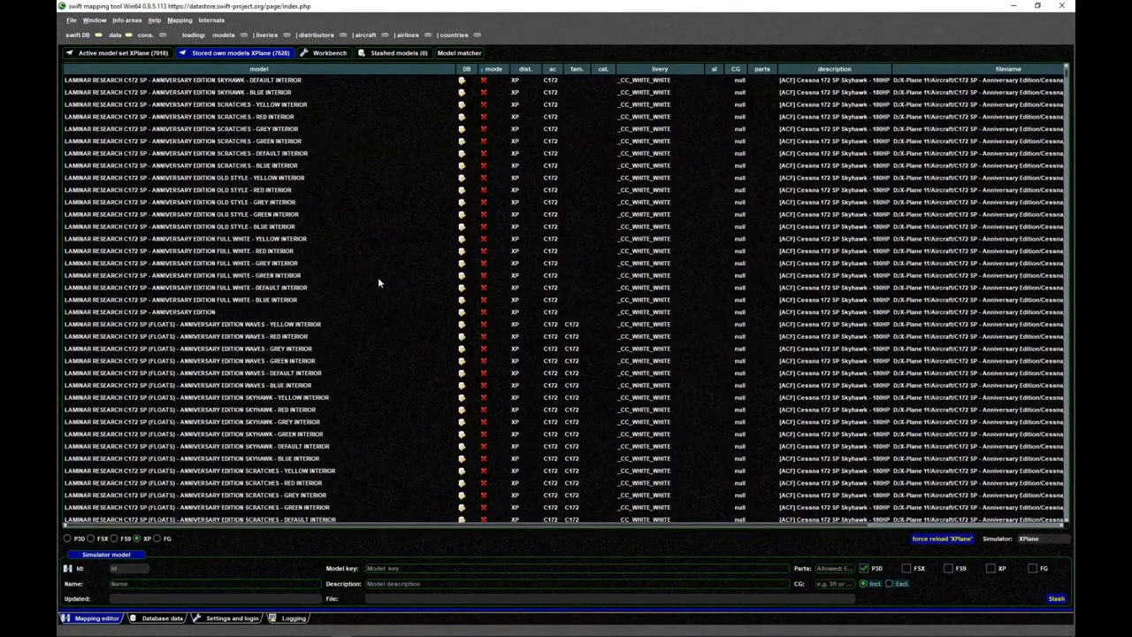
scroll(377, 277, down, 15)
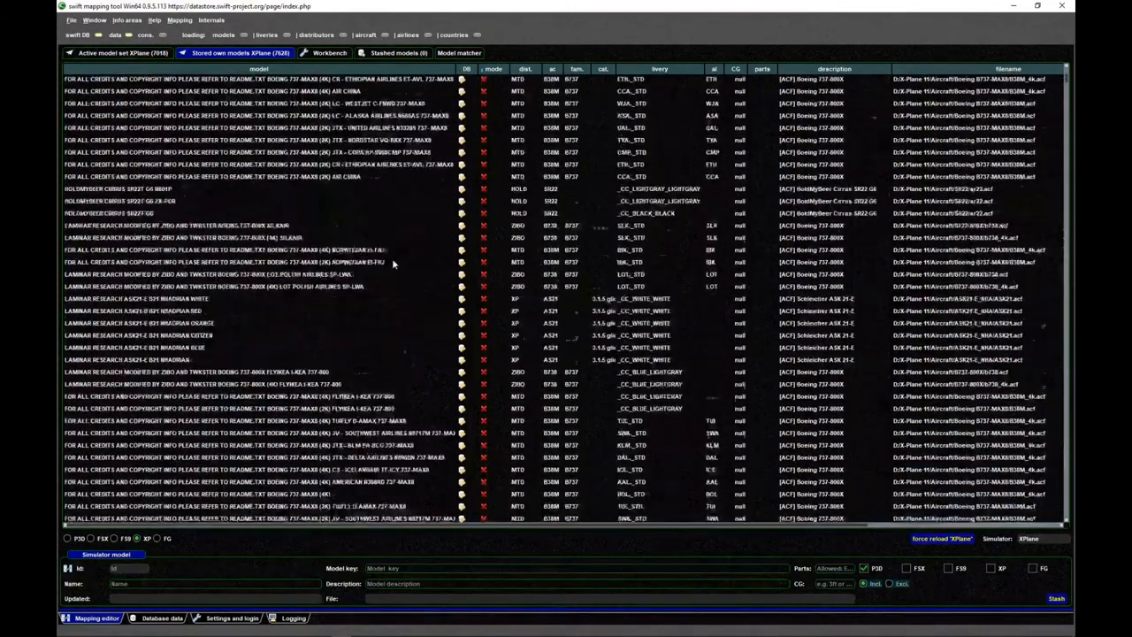
scroll(392, 259, down, 15)
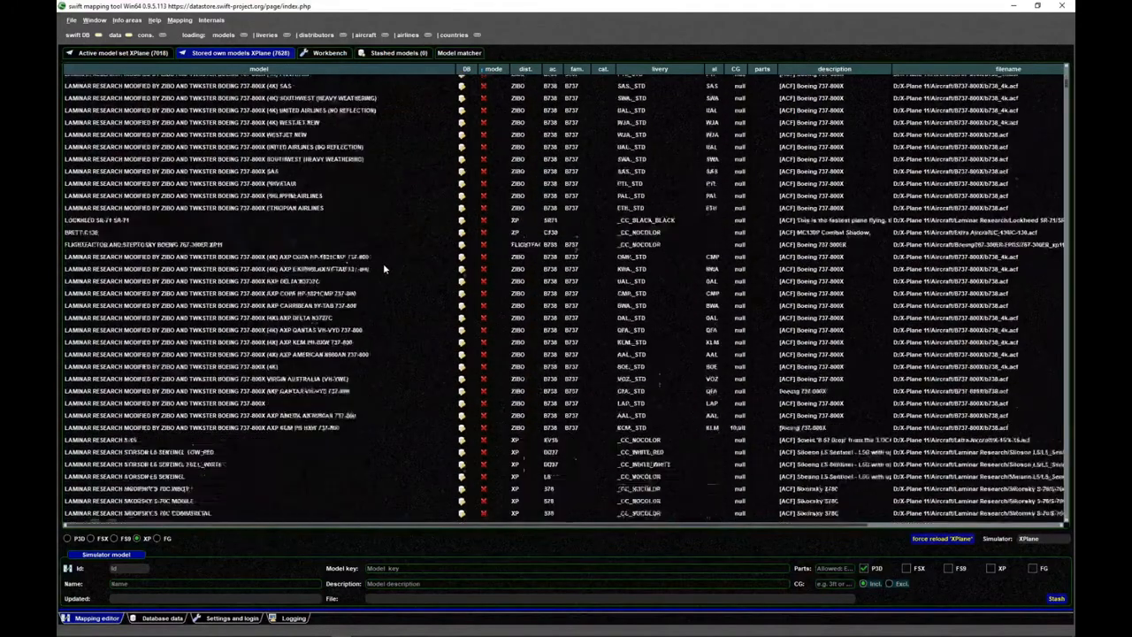
scroll(383, 268, down, 15)
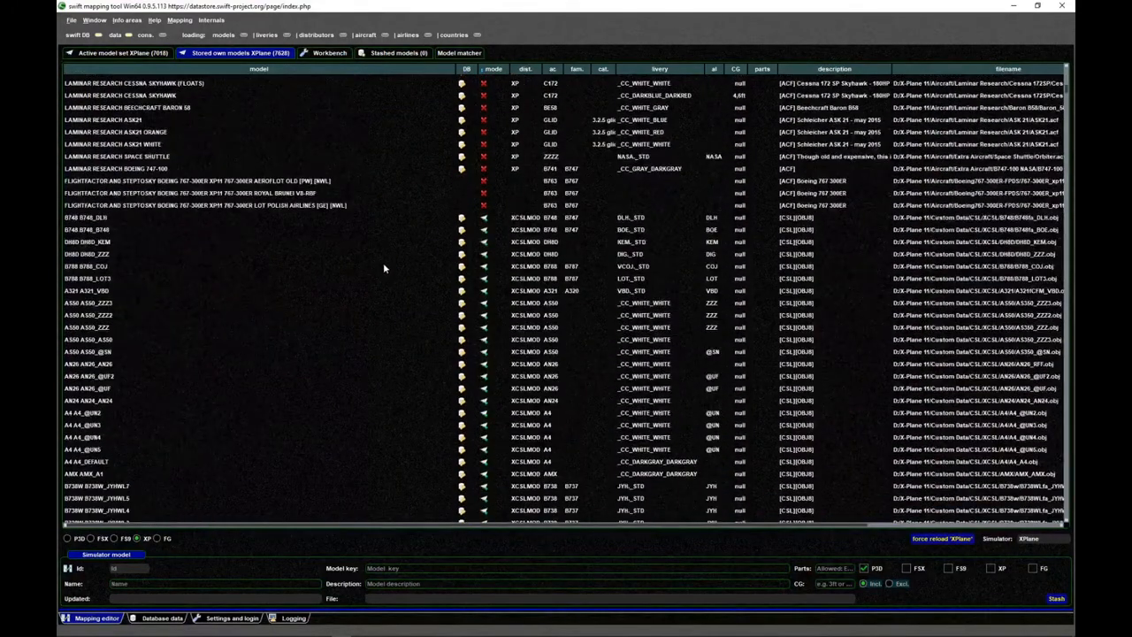
- Stash the three FlightFactor 767-300ER models without database entries: Aeroflot Old, Royal Brunei and LOT Polish Airlines
click(177, 182)
scroll(214, 236, up, 3)
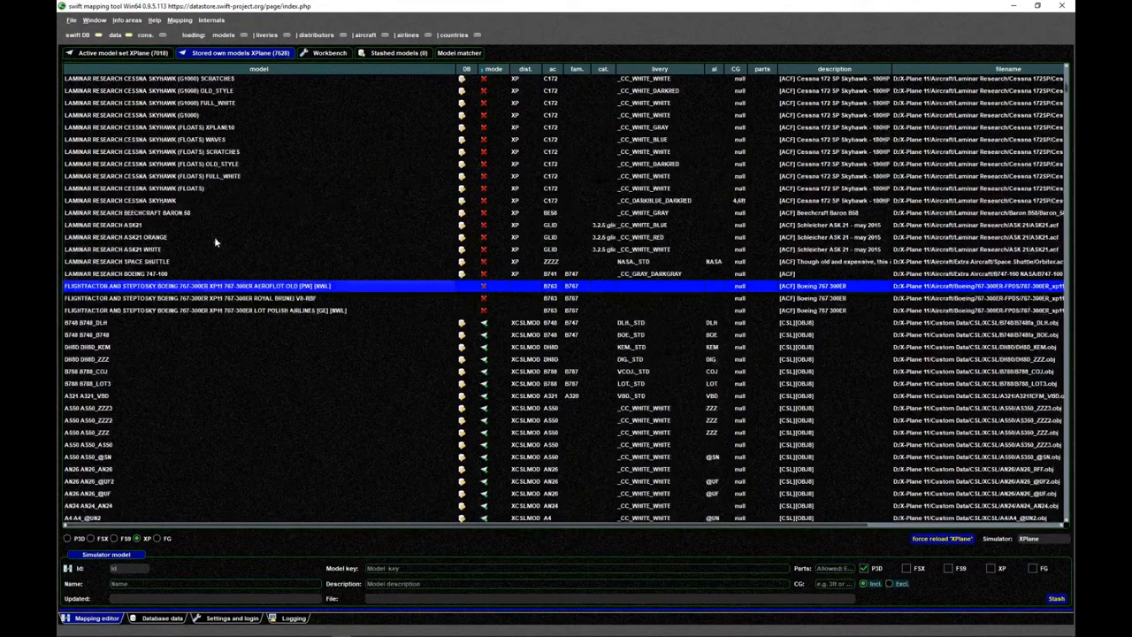
click(253, 301)
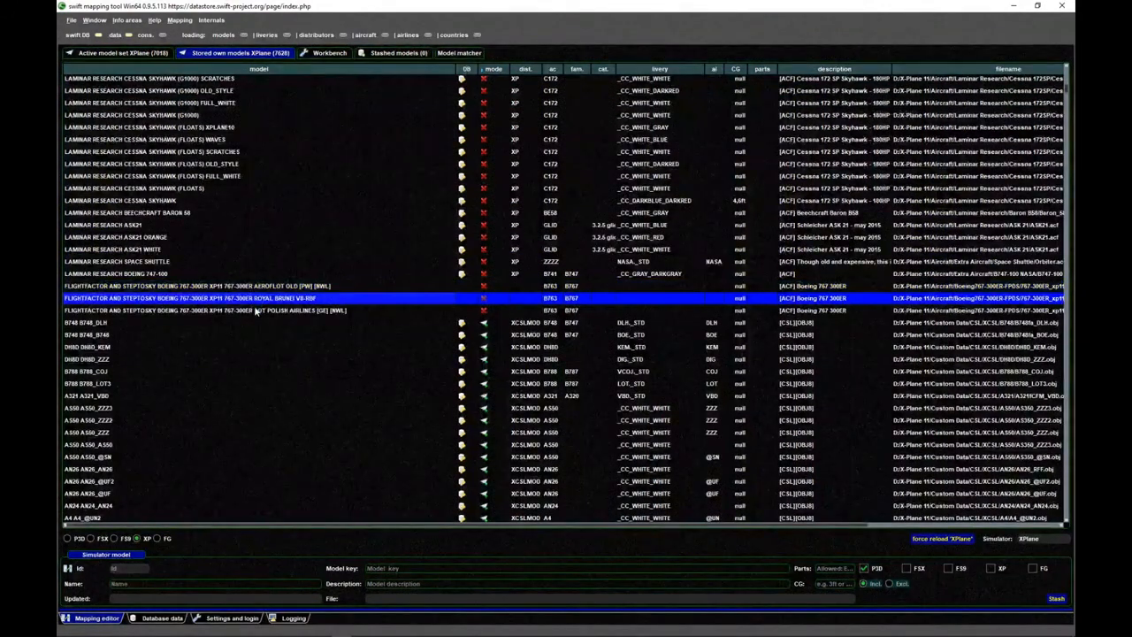
click(255, 310)
click(256, 299)
click(262, 287)
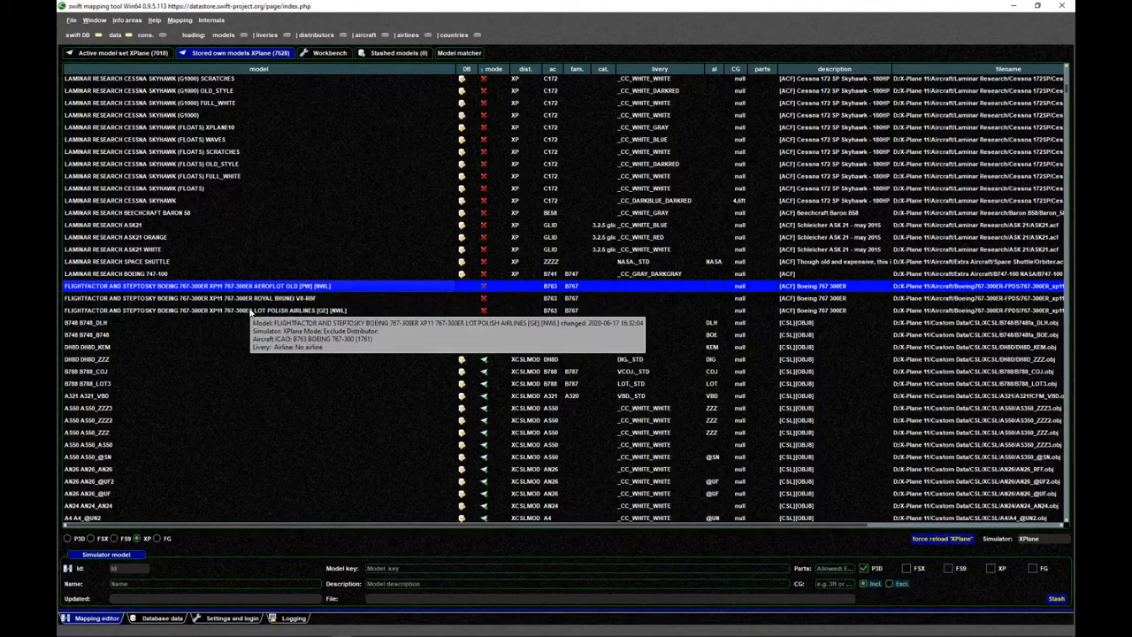
click(251, 310)
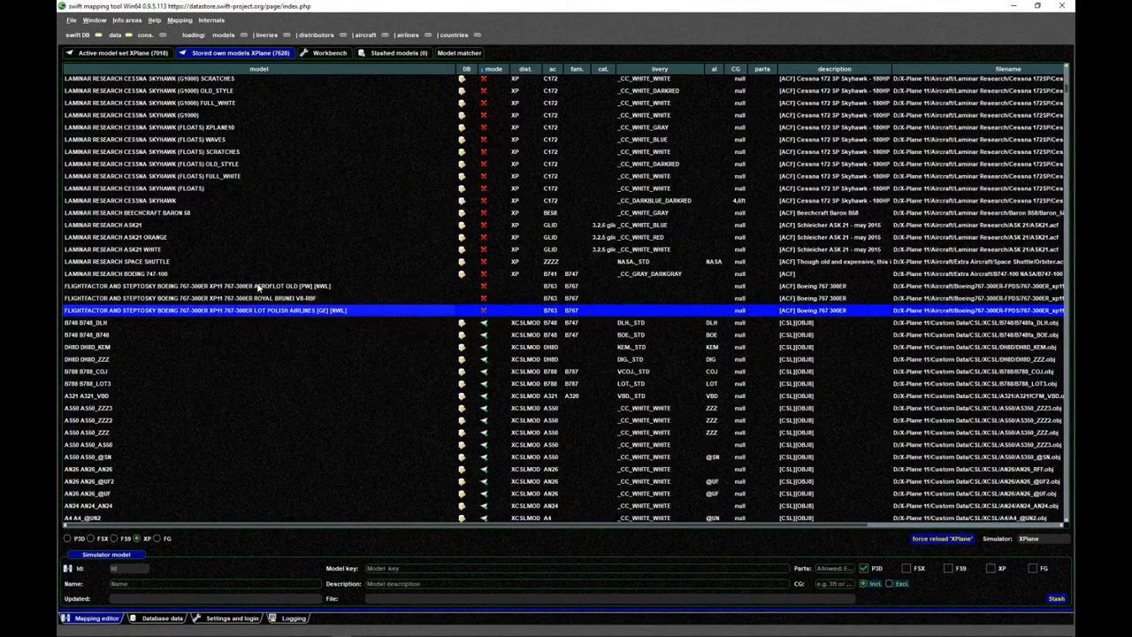
shift+click(258, 288)
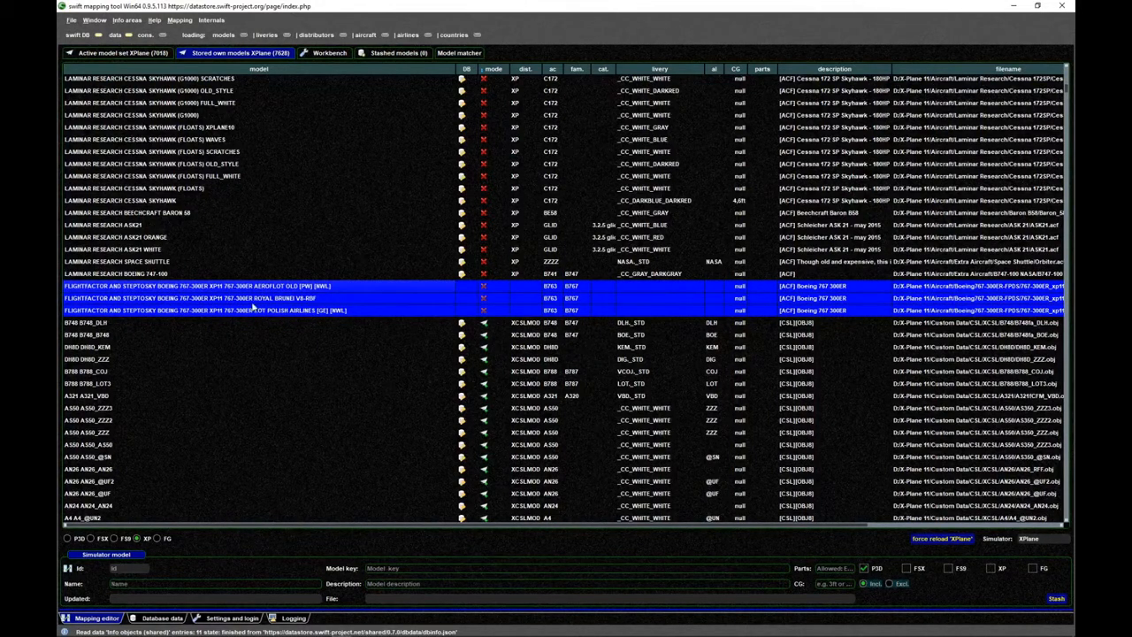
right_click(209, 285)
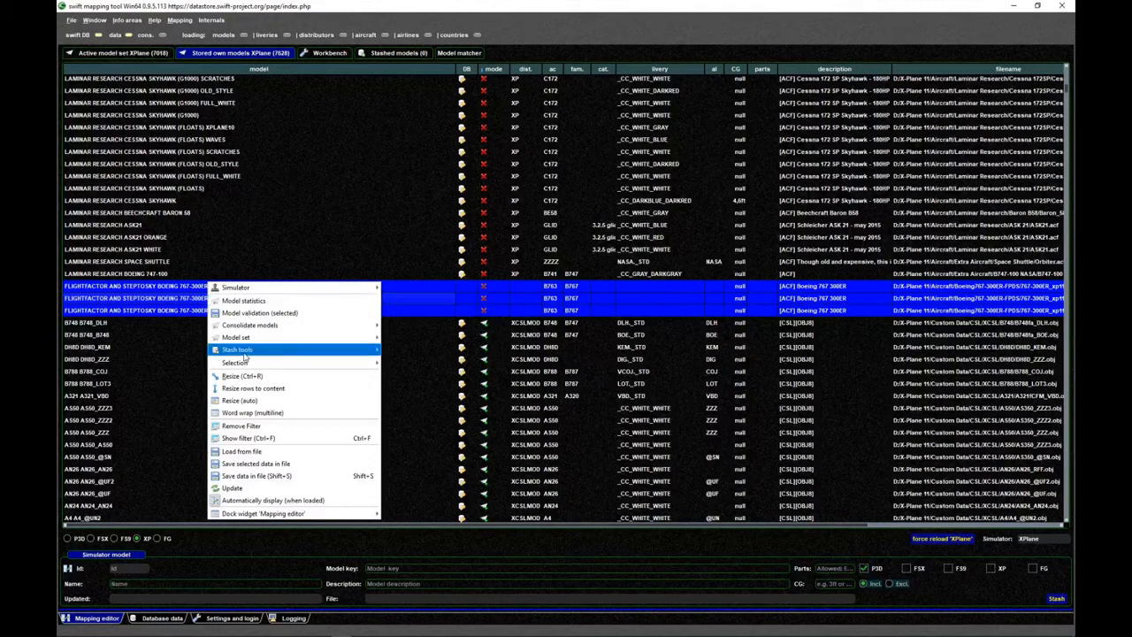
mouse_move(247, 352)
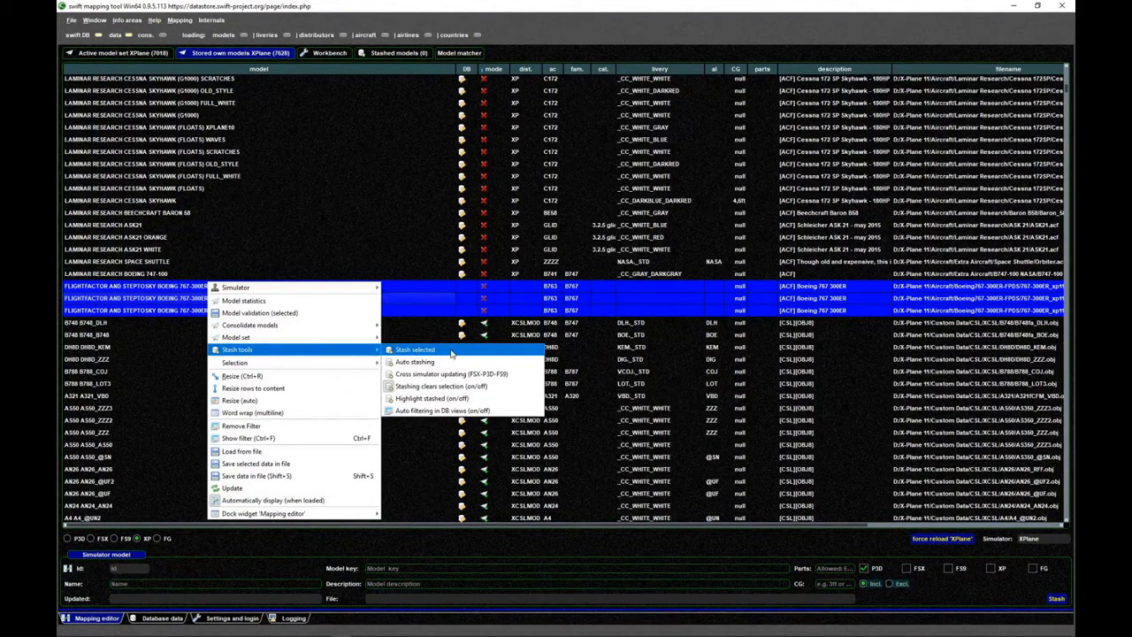
click(414, 350)
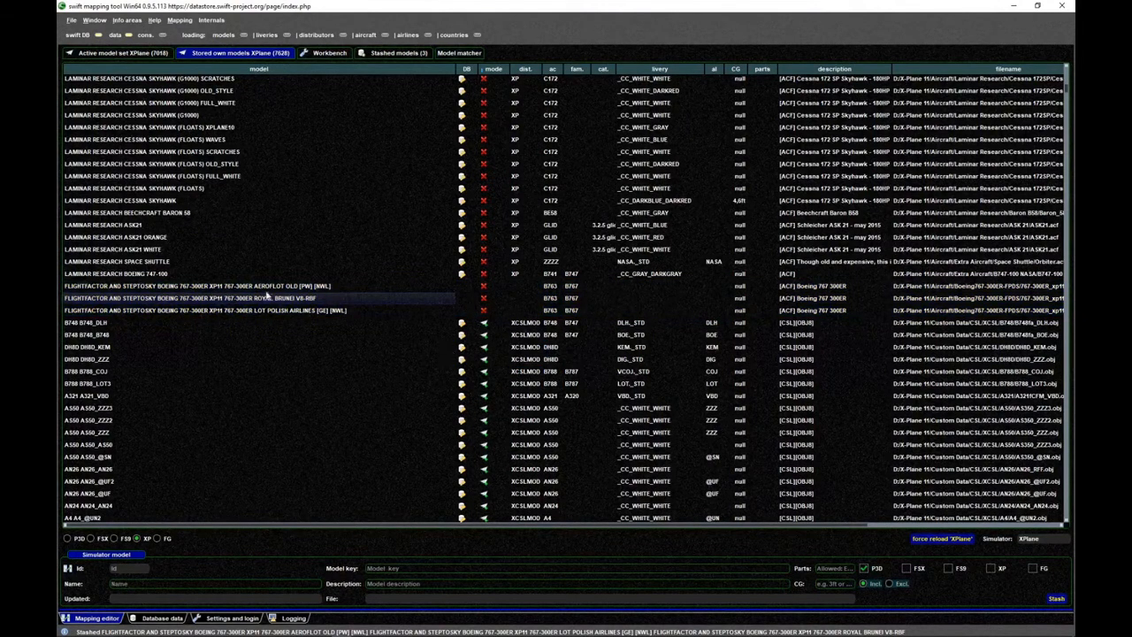
- Display the stashed models, expand the mapping detail fields beneath them, and select the Royal Brunei model
mouse_move(255, 286)
mouse_down()
mouse_move(258, 310)
mouse_move(275, 290)
mouse_up()
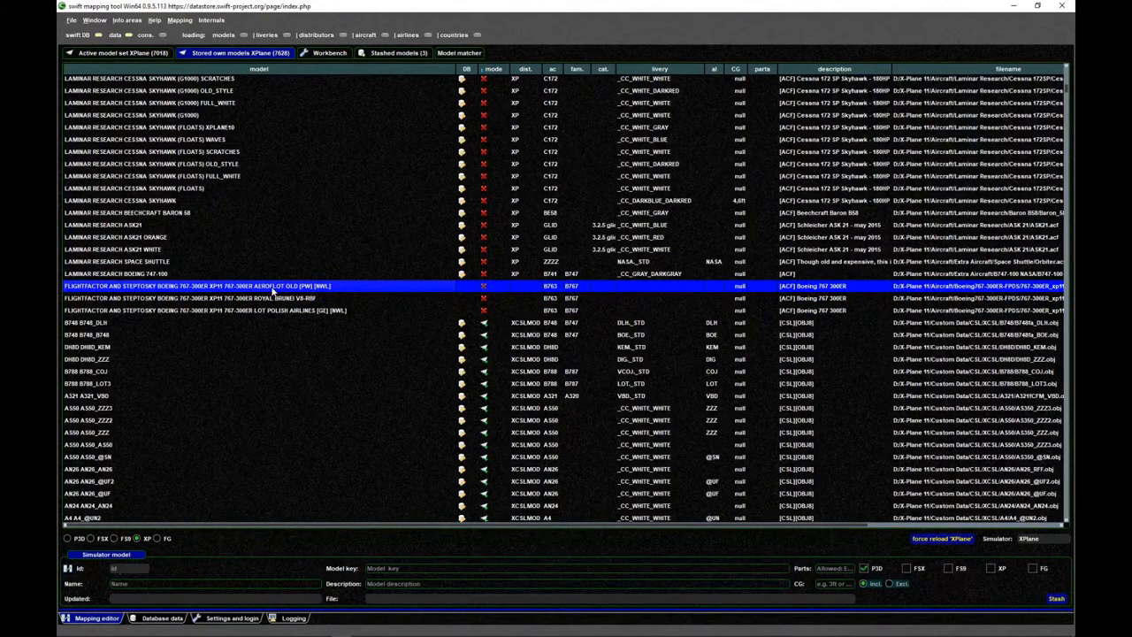
click(398, 55)
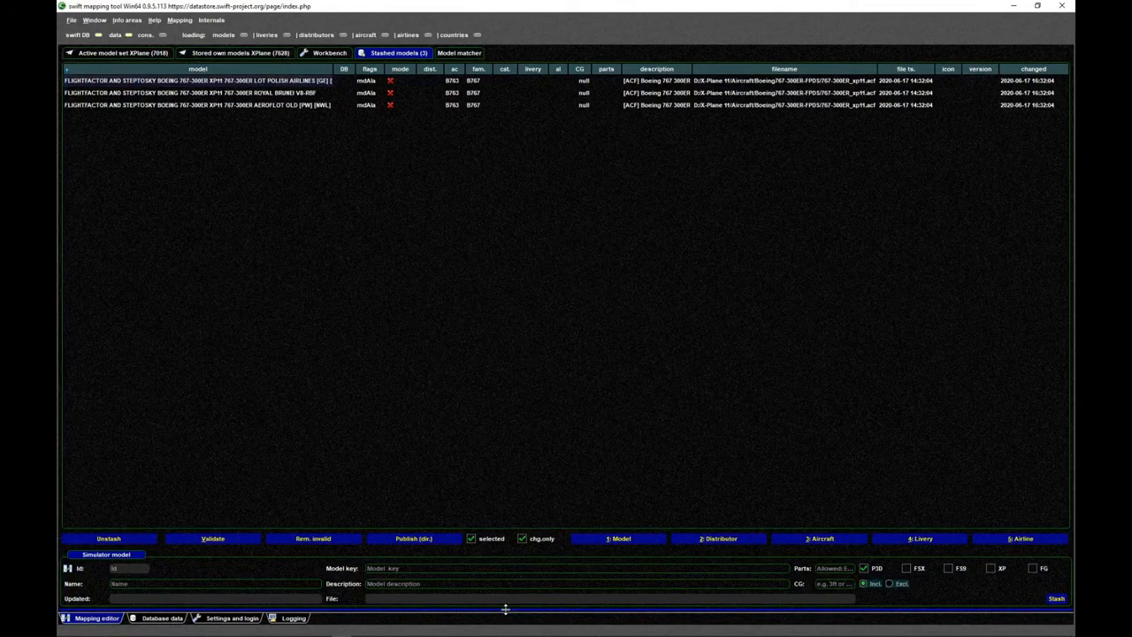
drag(505, 609, 531, 360)
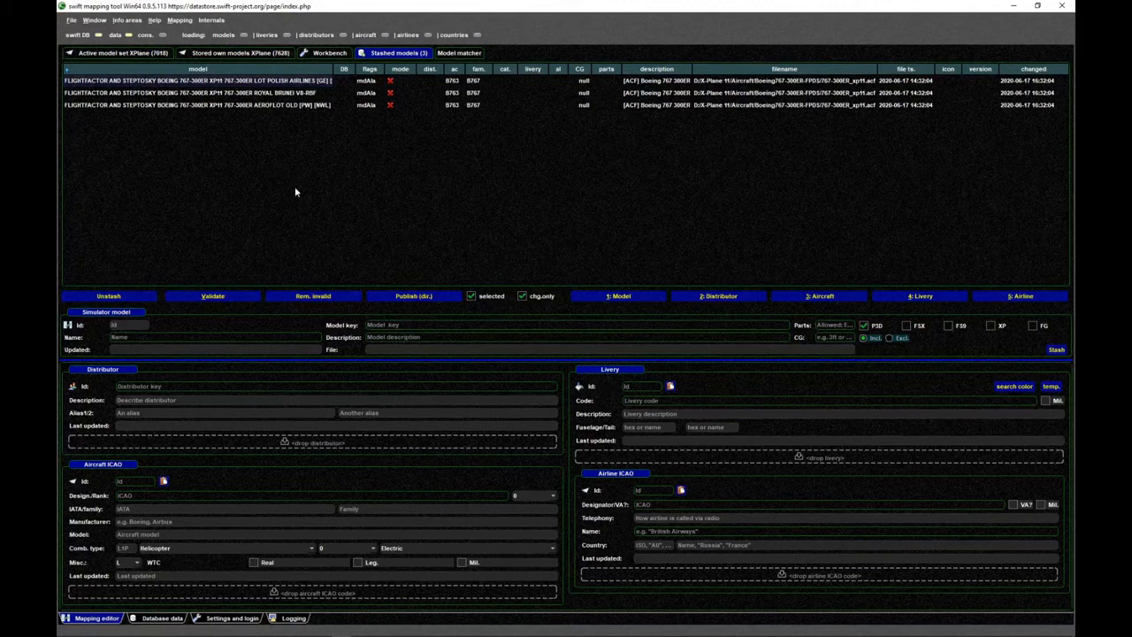
click(217, 82)
click(221, 95)
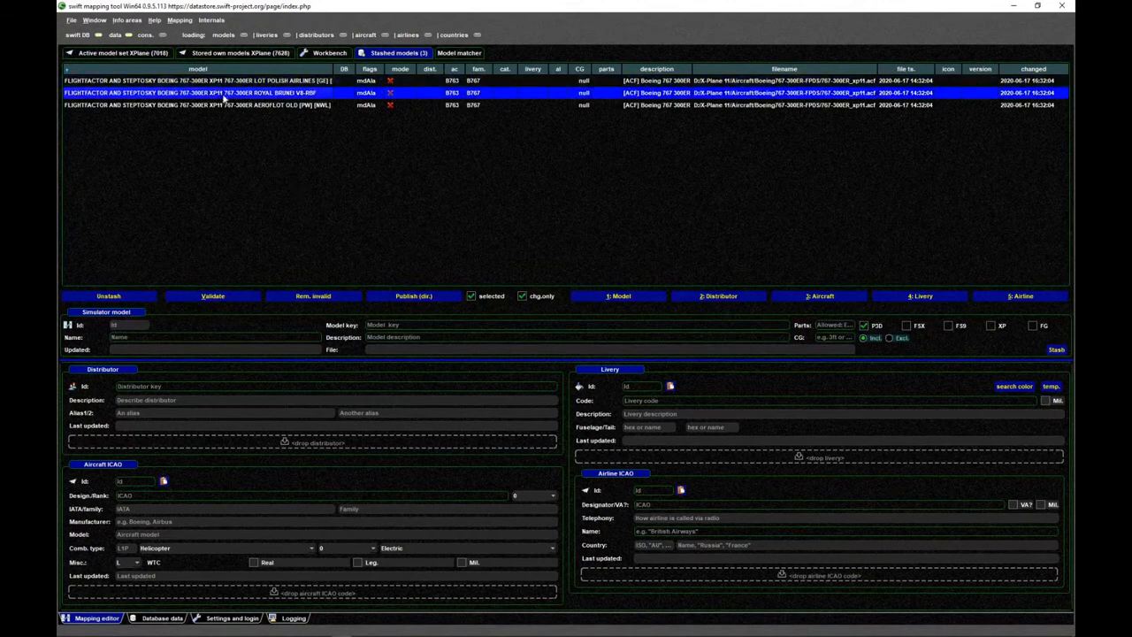
- Check the stored own models, return to the stashed models, and fit the model column to the full model names
click(226, 82)
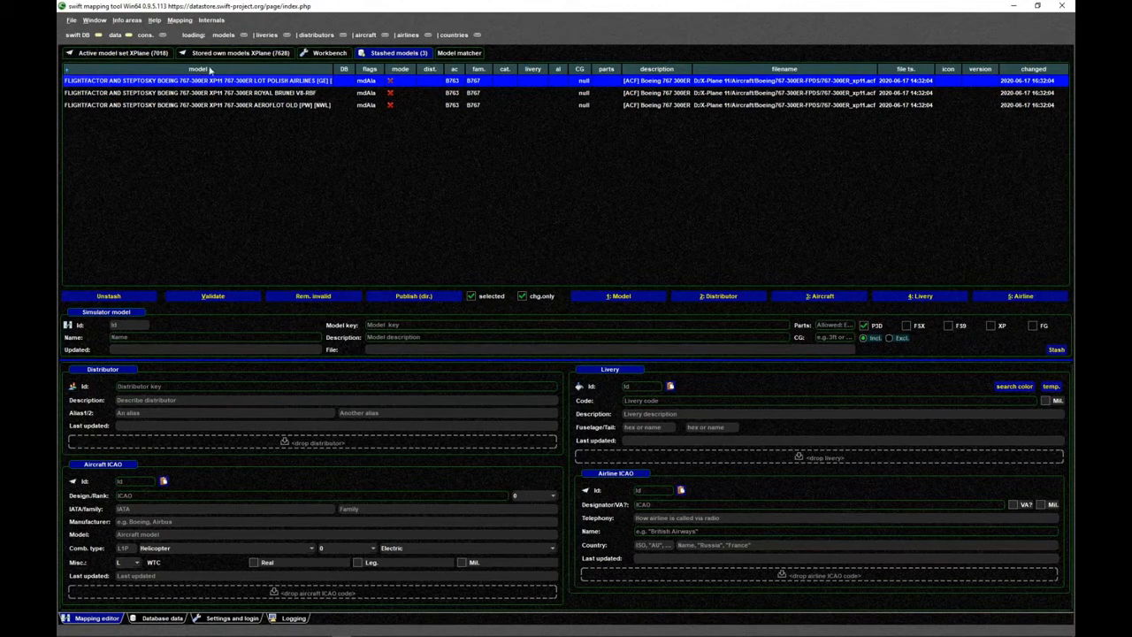
click(237, 53)
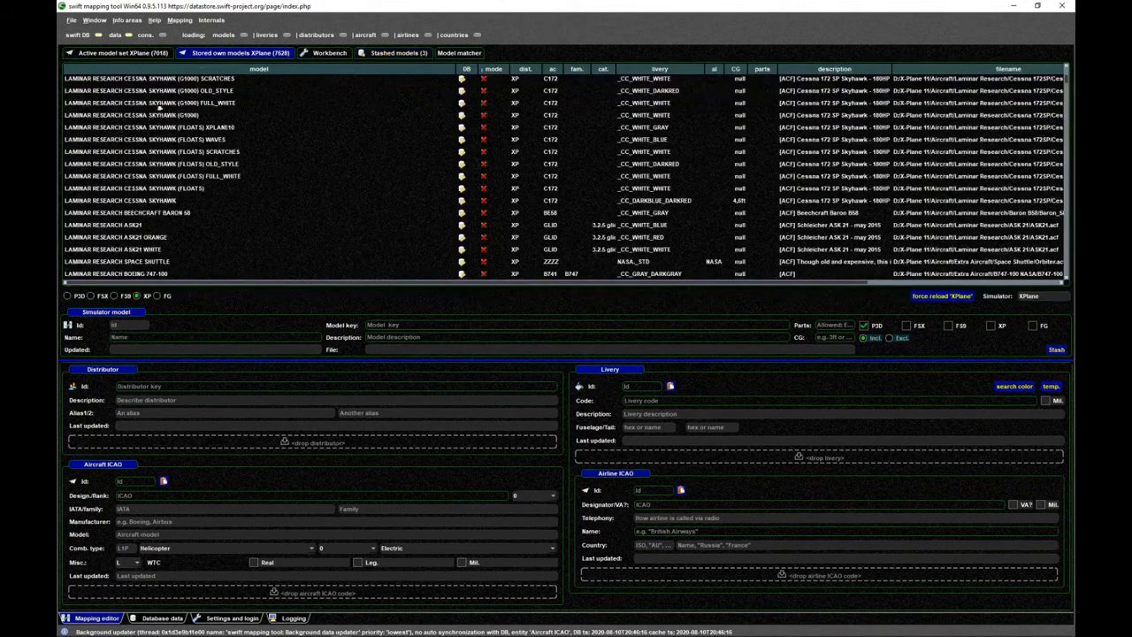
click(390, 53)
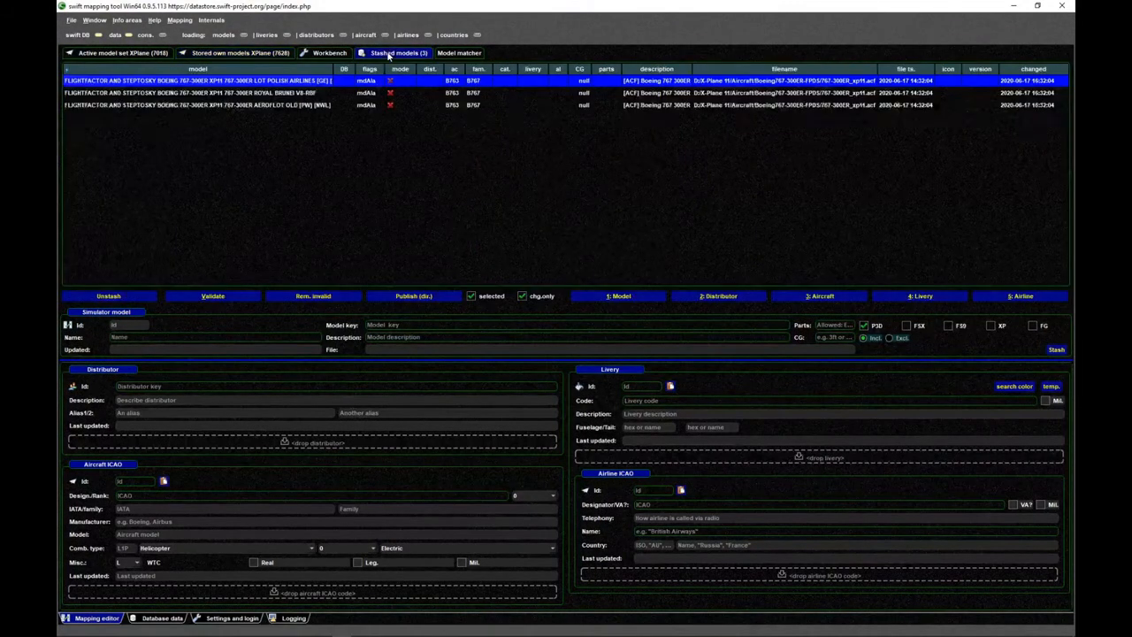
click(343, 71)
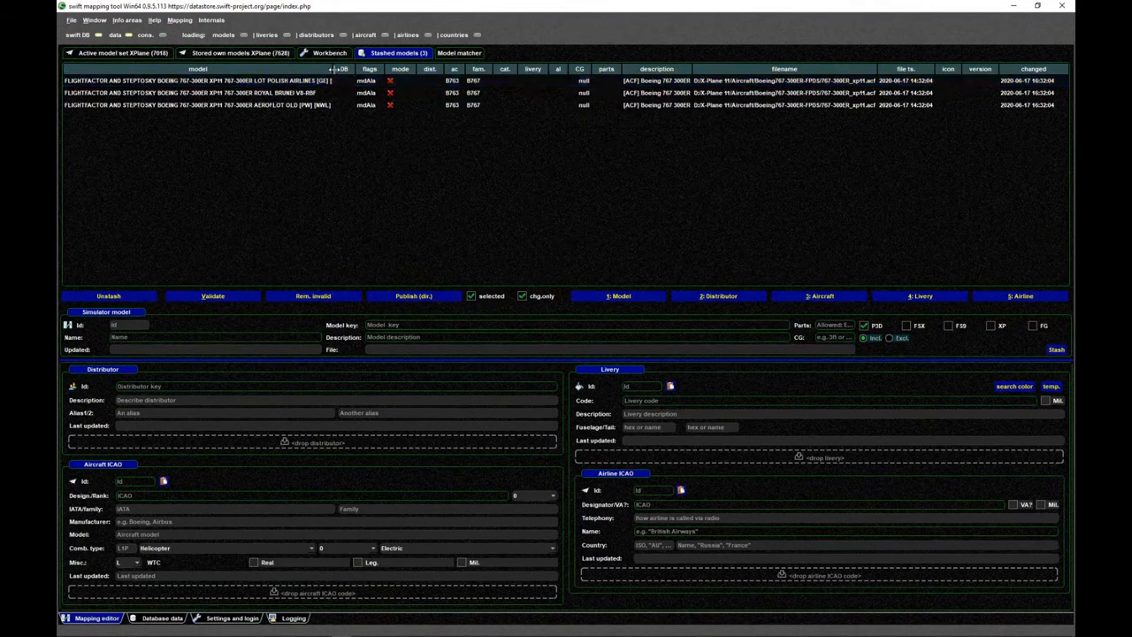
double_click(335, 69)
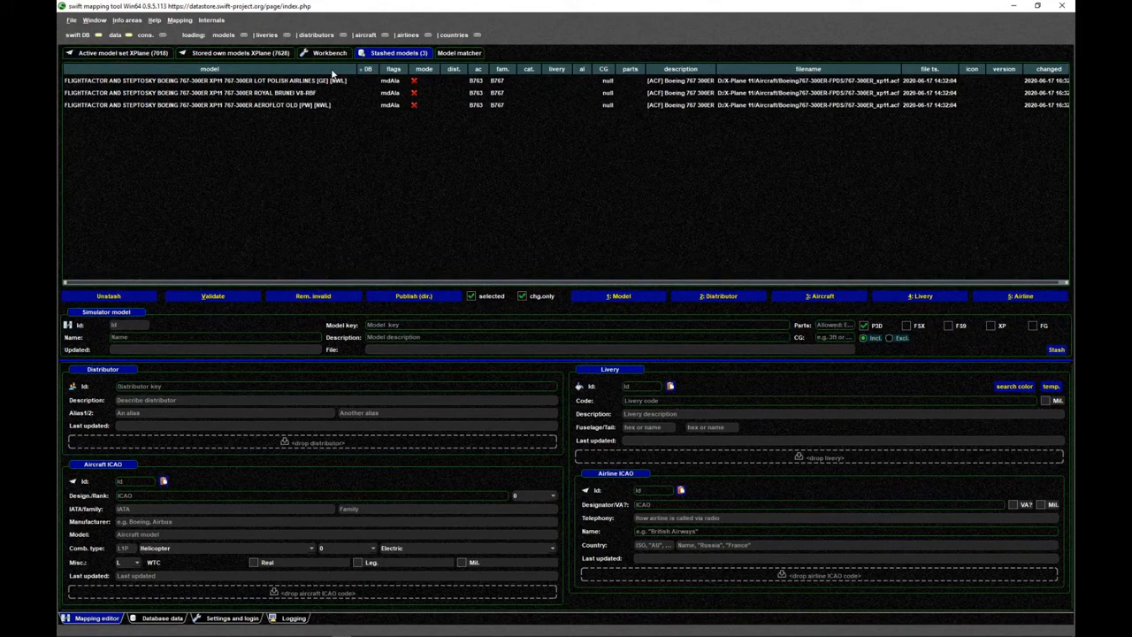
- Sort the stashed models by flags and examine the flags of the LOT Polish Airlines model
click(394, 70)
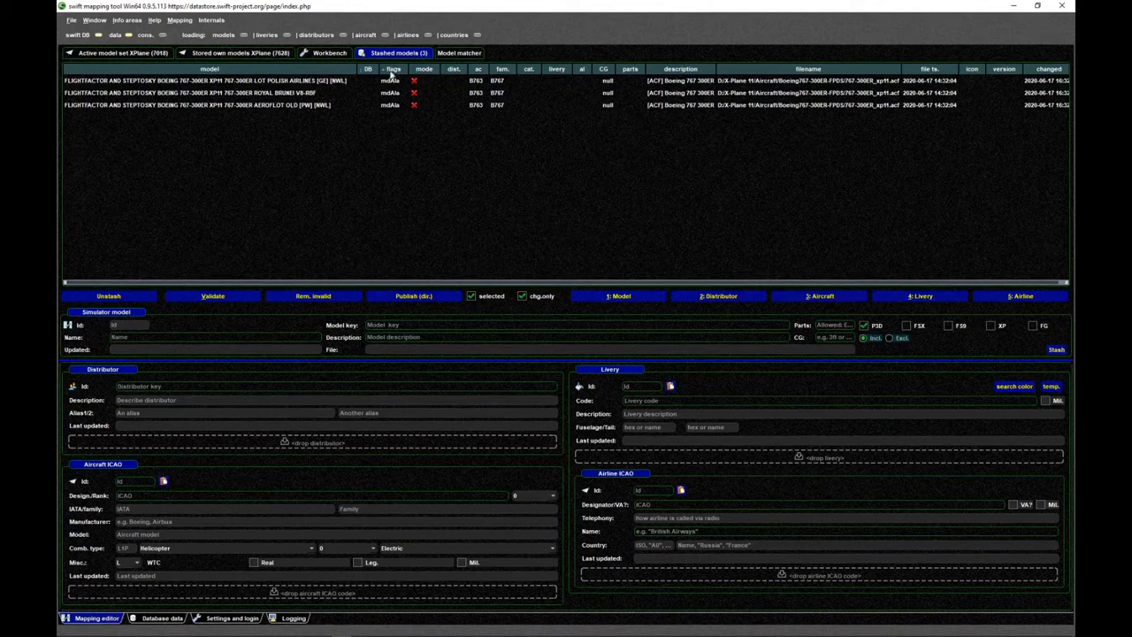
click(392, 105)
click(392, 81)
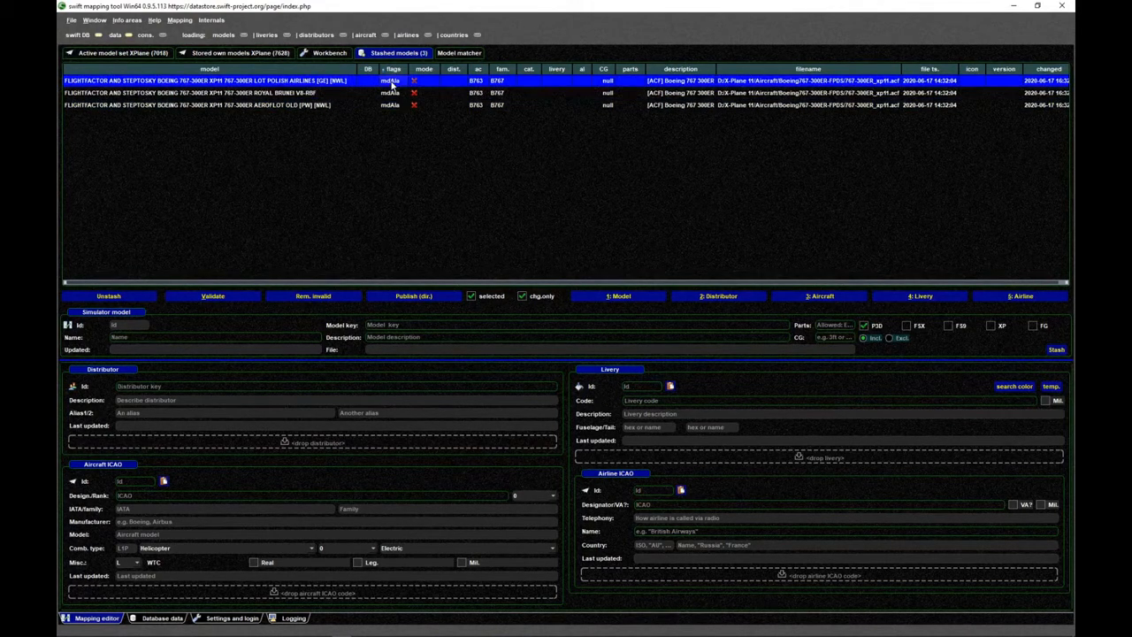
click(392, 89)
click(392, 82)
mouse_move(384, 84)
click(266, 187)
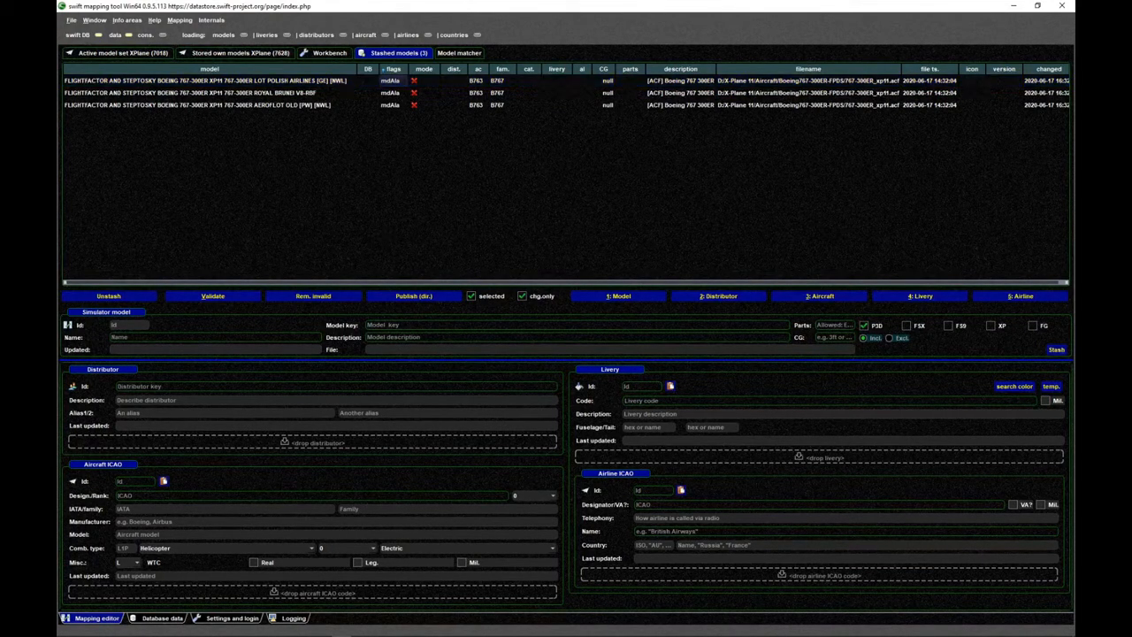
- Sort the stashed models by model name and load the Aeroflot Old model into the mapping fields
click(233, 87)
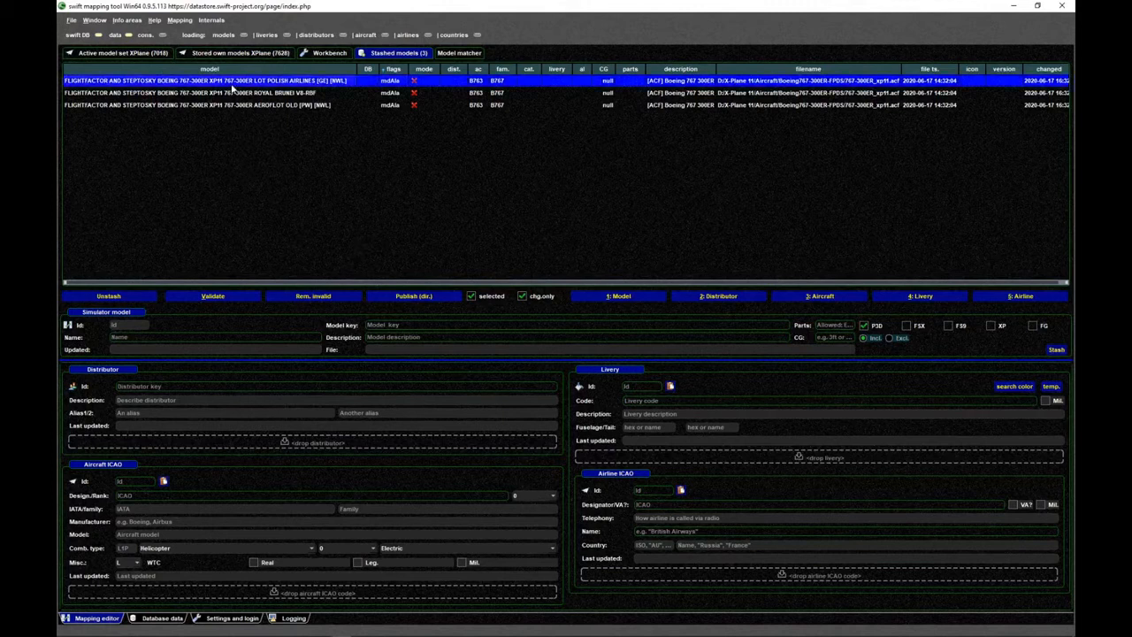
click(232, 96)
click(232, 104)
click(234, 81)
click(235, 70)
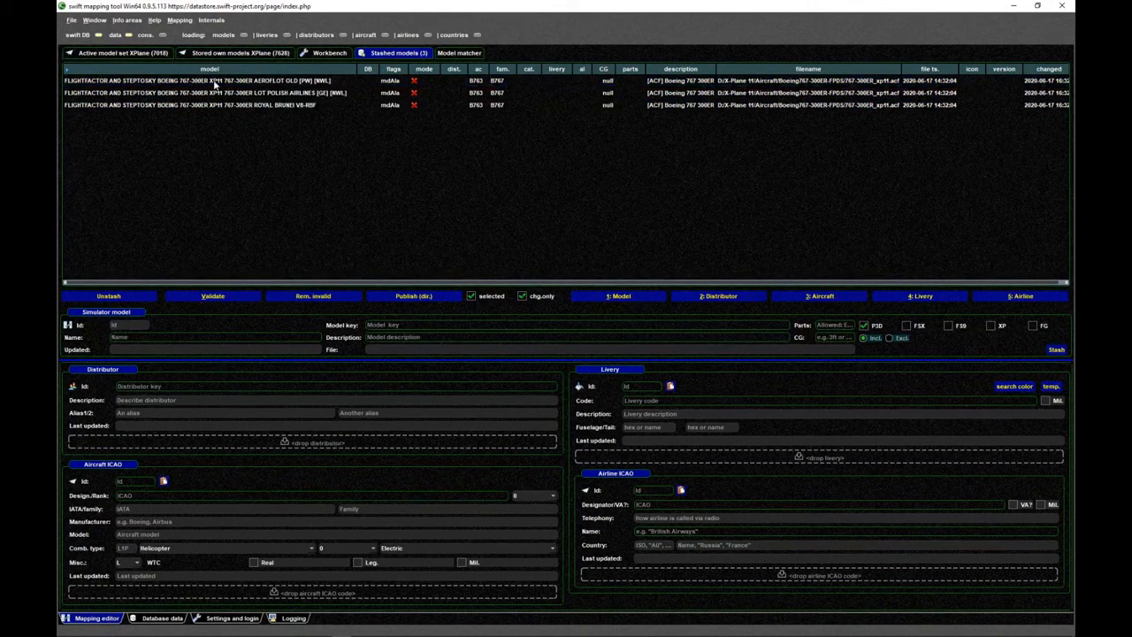
click(215, 81)
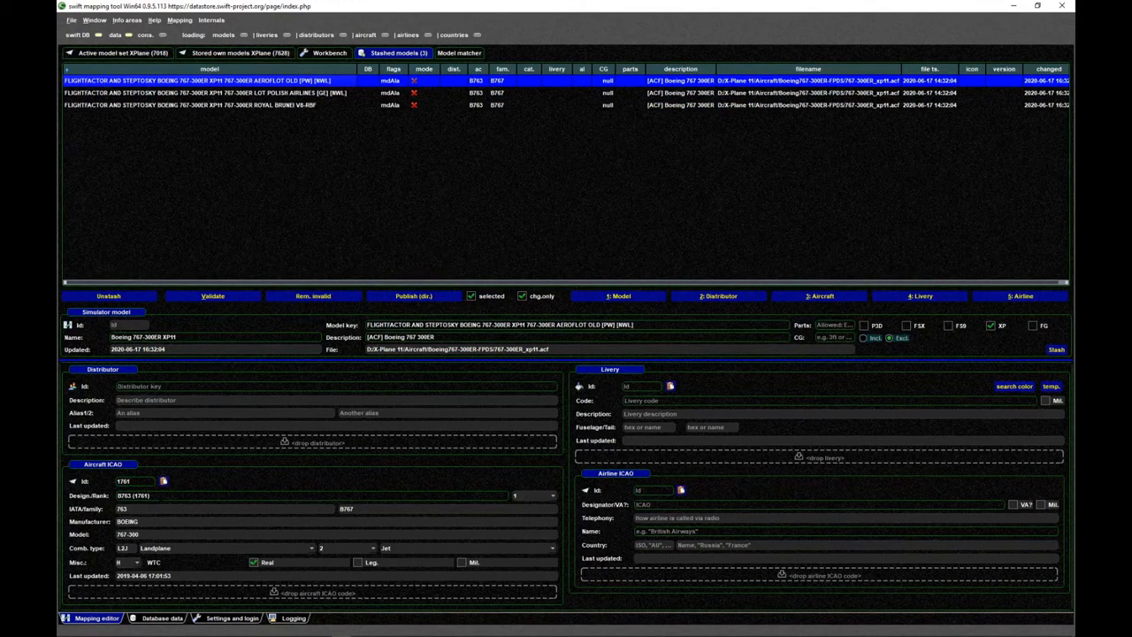
click(257, 141)
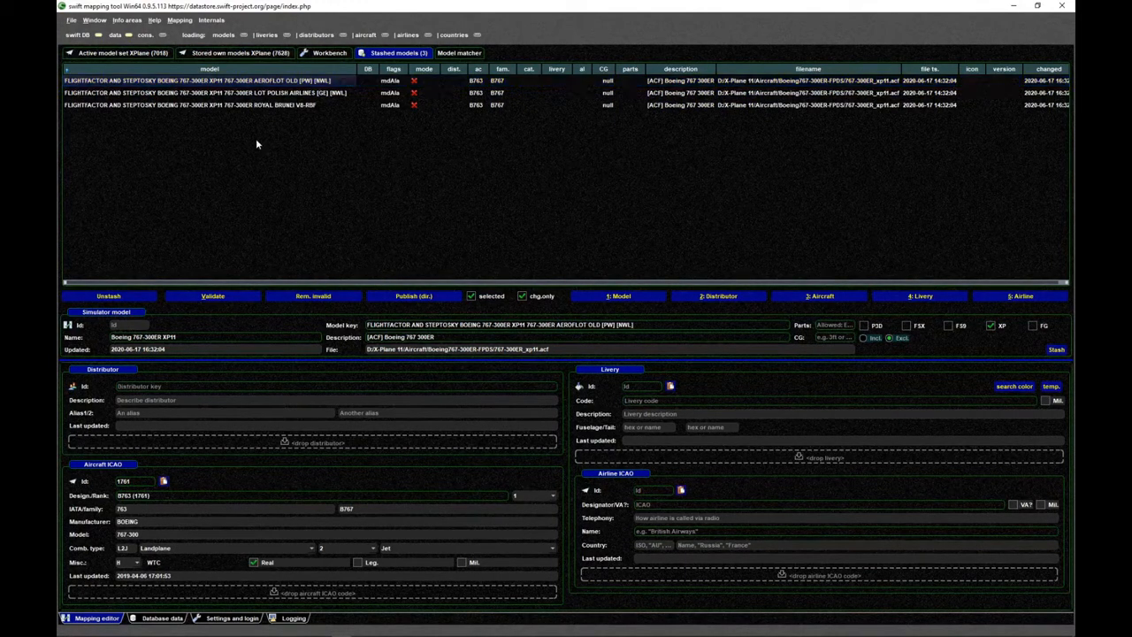
click(260, 82)
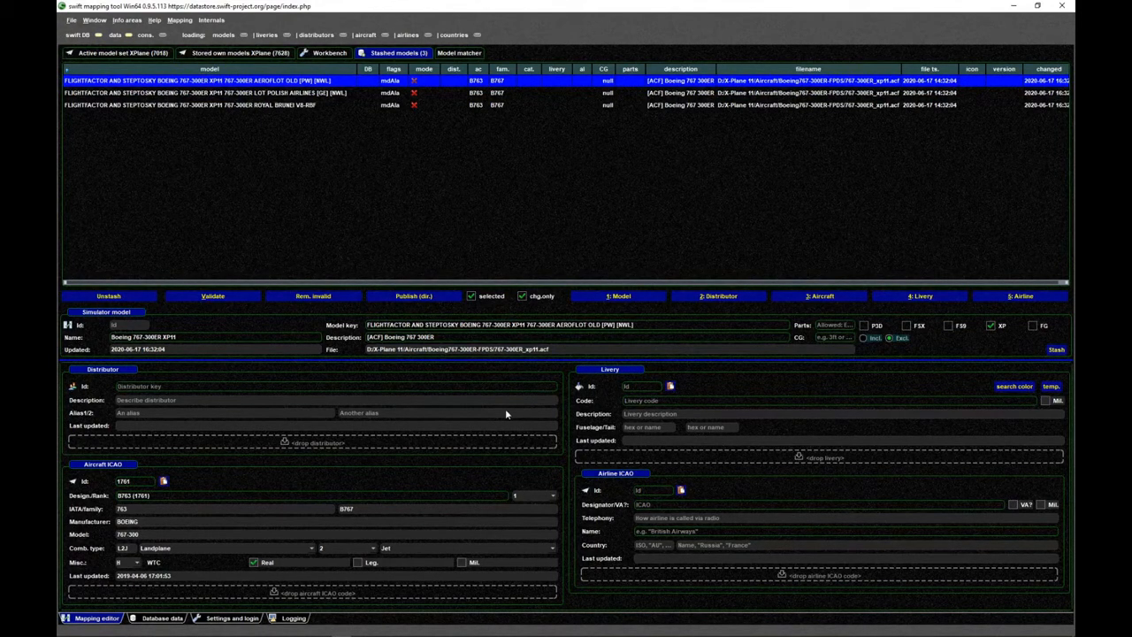
- Set the distributor of the Aeroflot Old model to FLIGHTFACTOR
text(FLIGHTF)
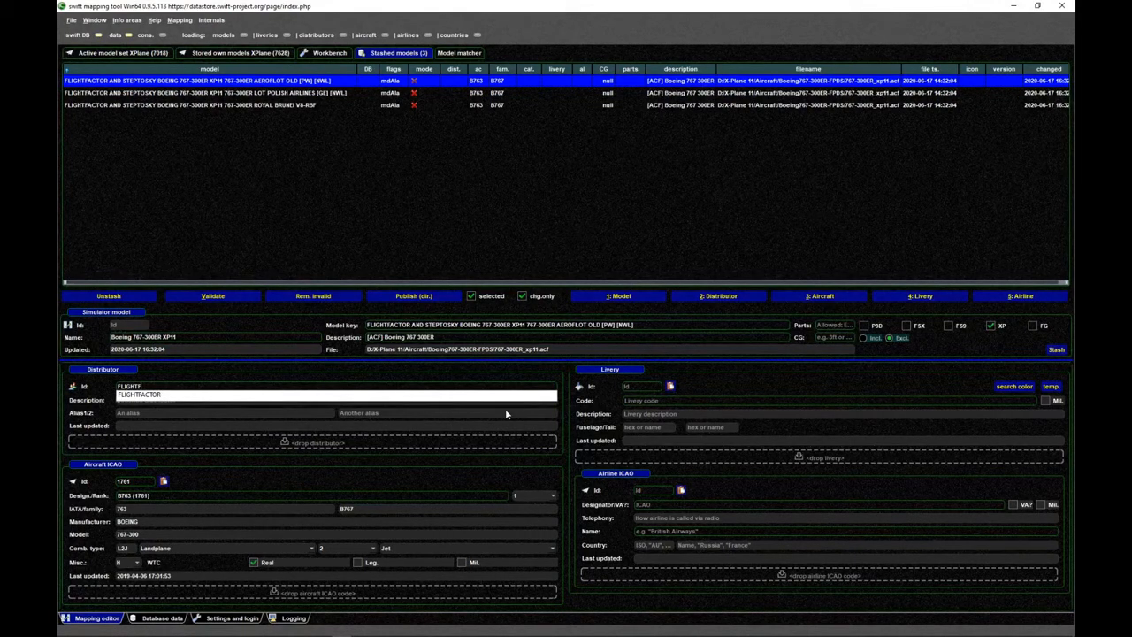
key(Down)
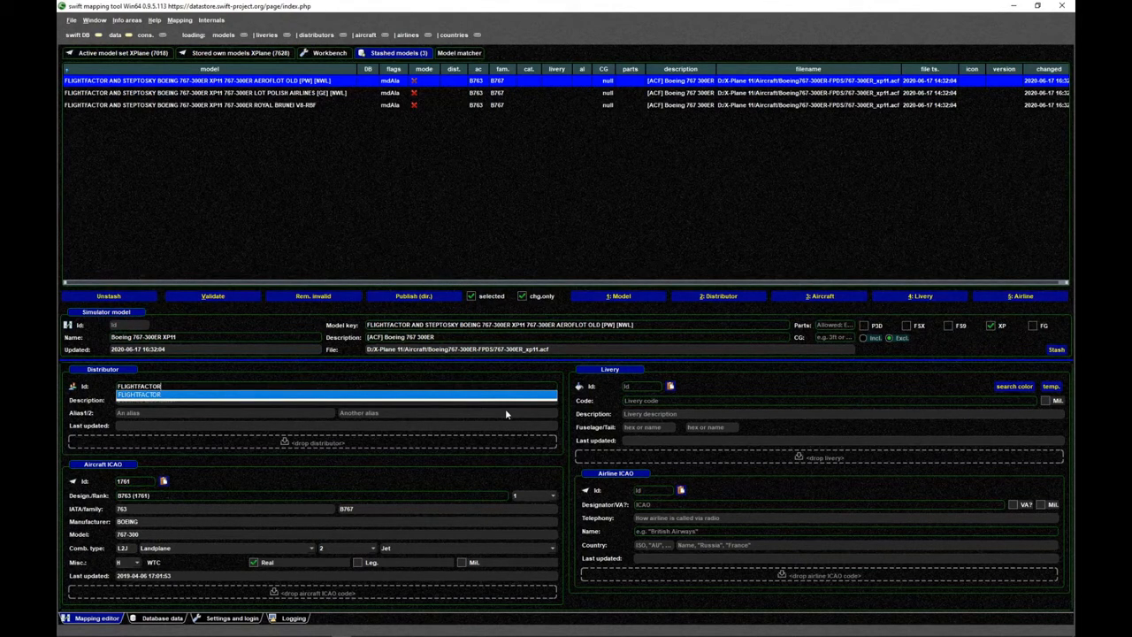
key(Return)
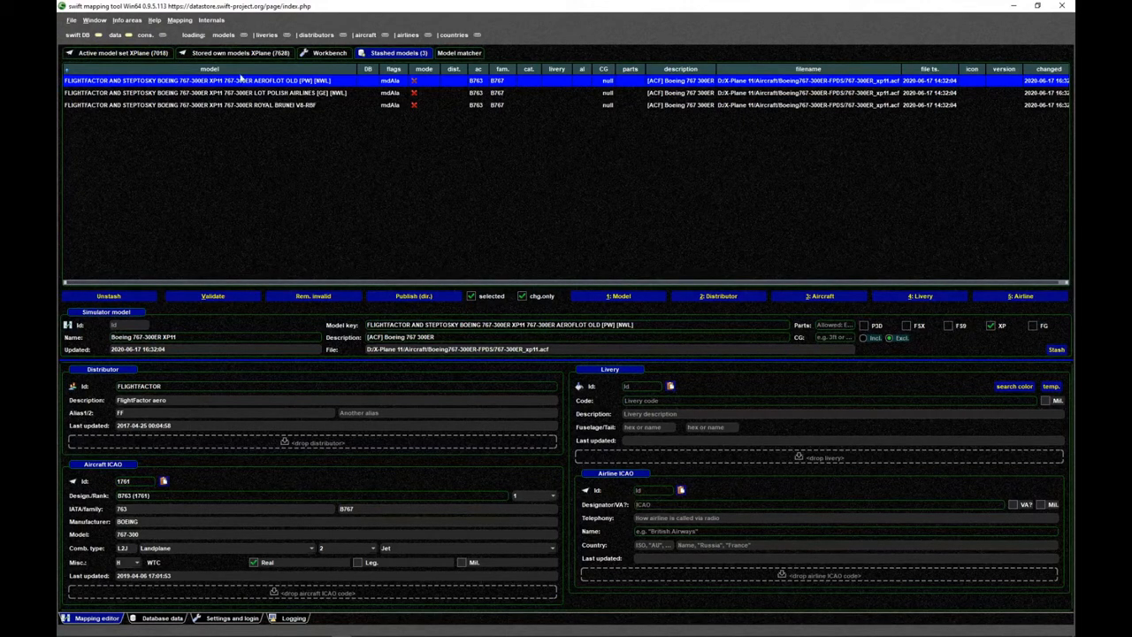
- Assign the airline Aeroflot Russian Airlines (242) to the Aeroflot Old model, stash the mapping, and check its flags
click(659, 531)
text(aeroflot)
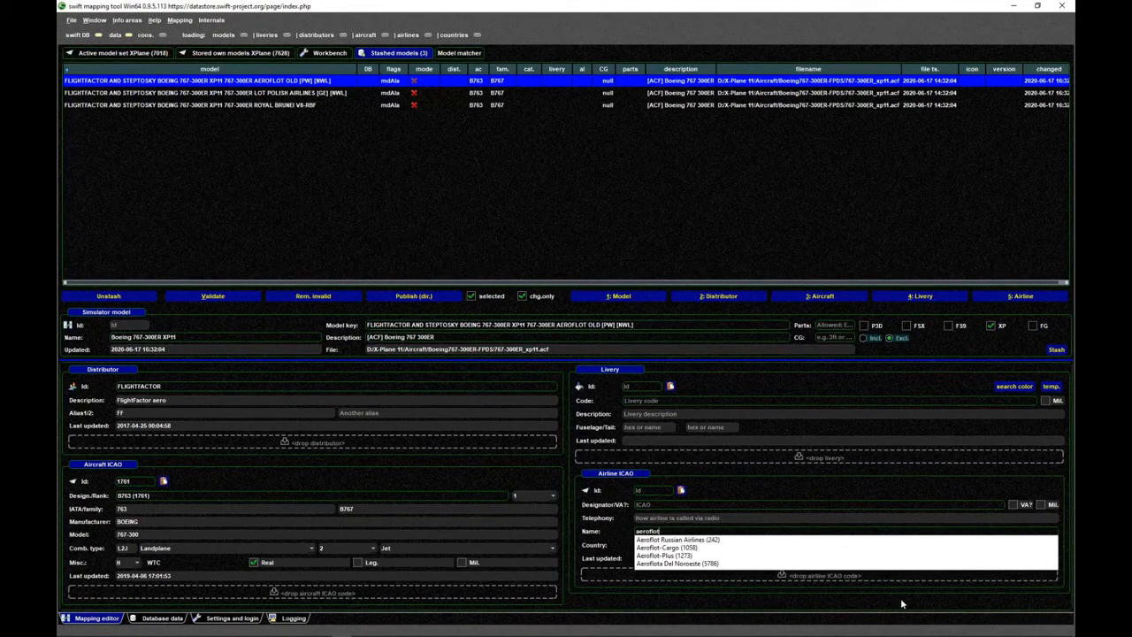
click(676, 539)
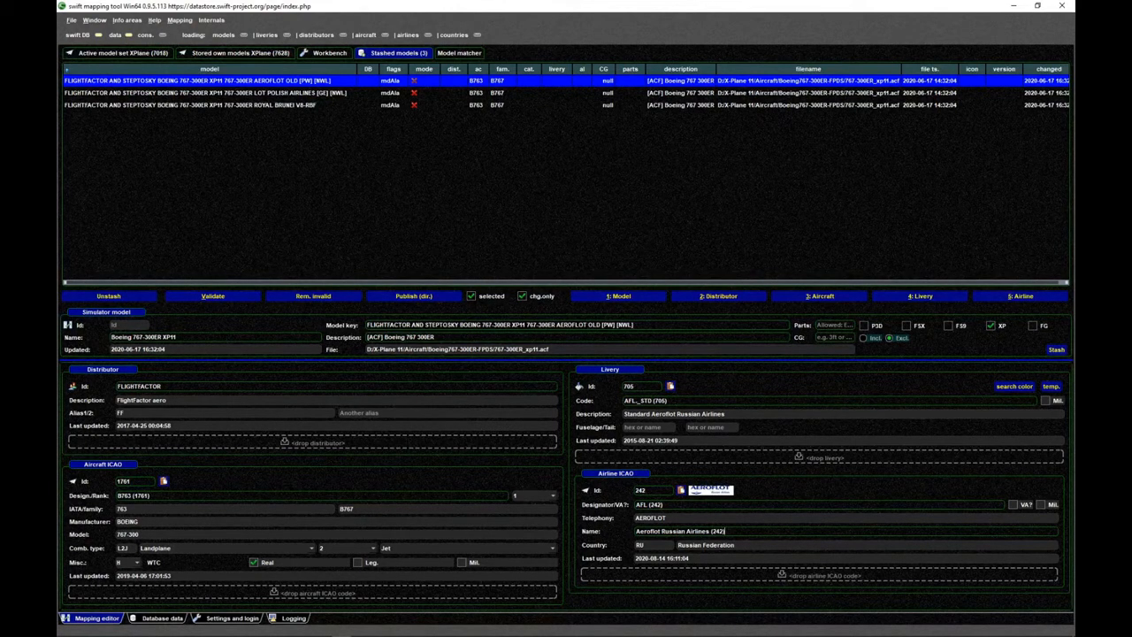
click(1056, 350)
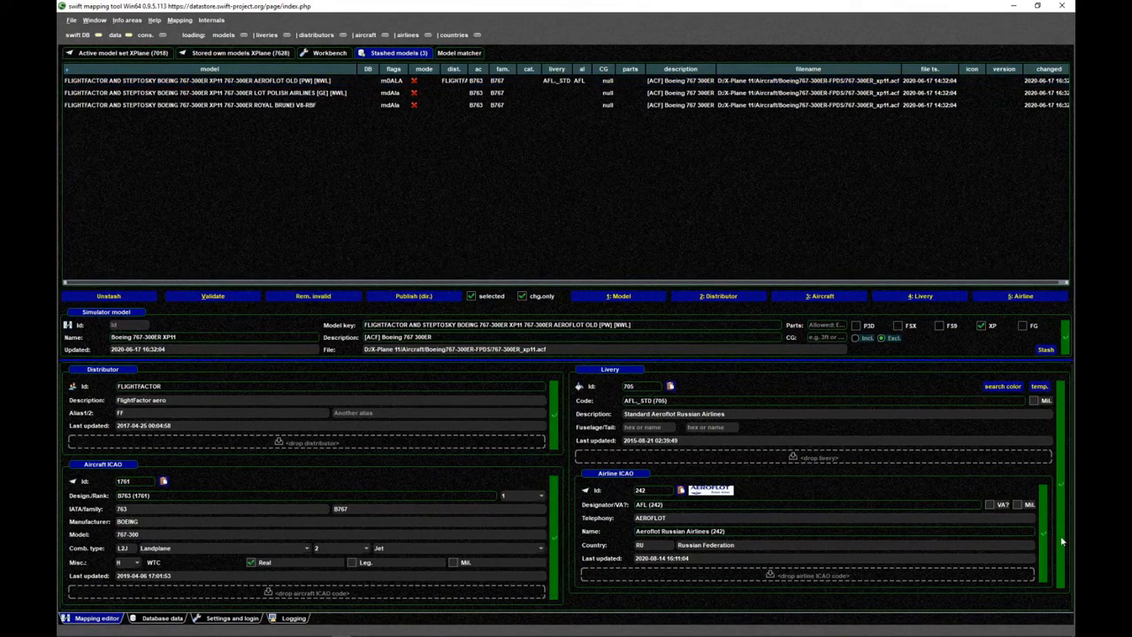
click(390, 82)
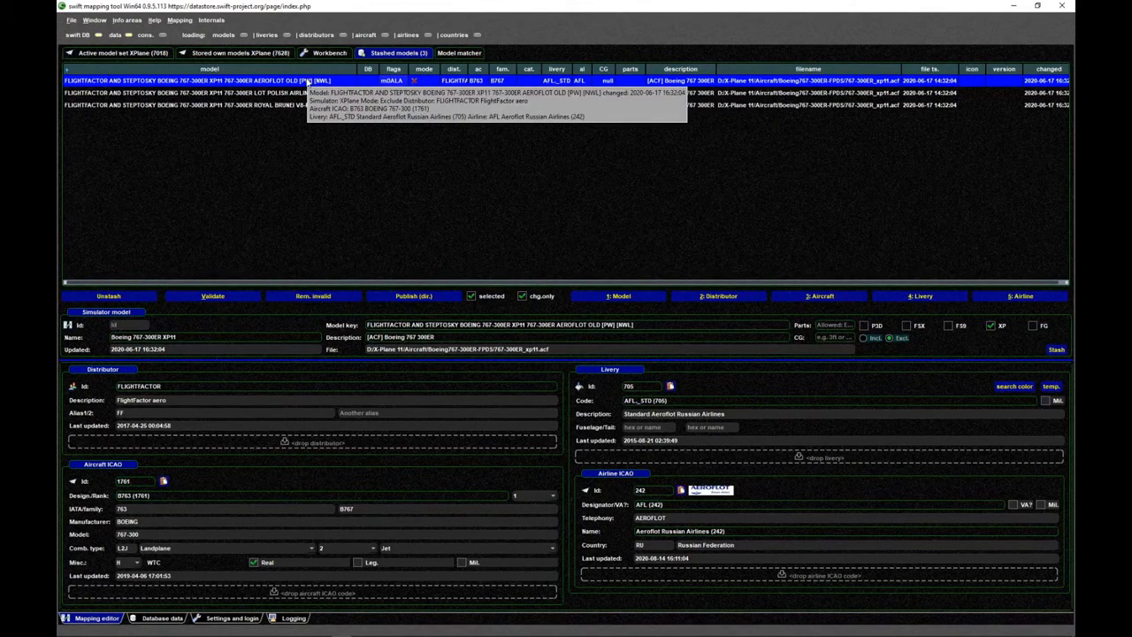
click(422, 178)
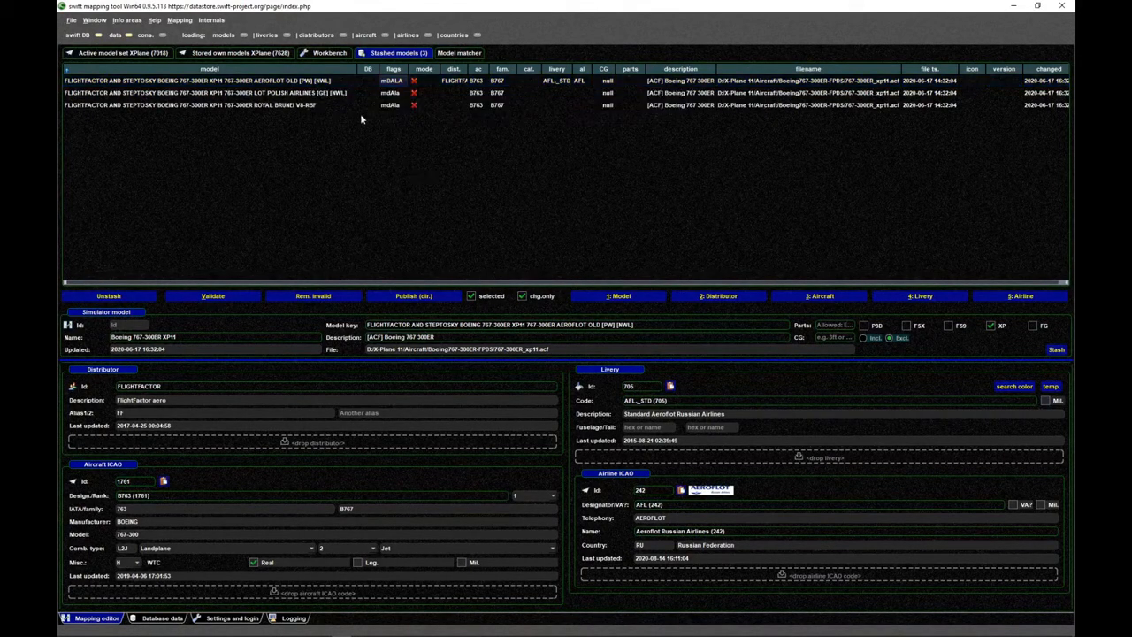
click(315, 82)
key(Down)
key(Down)
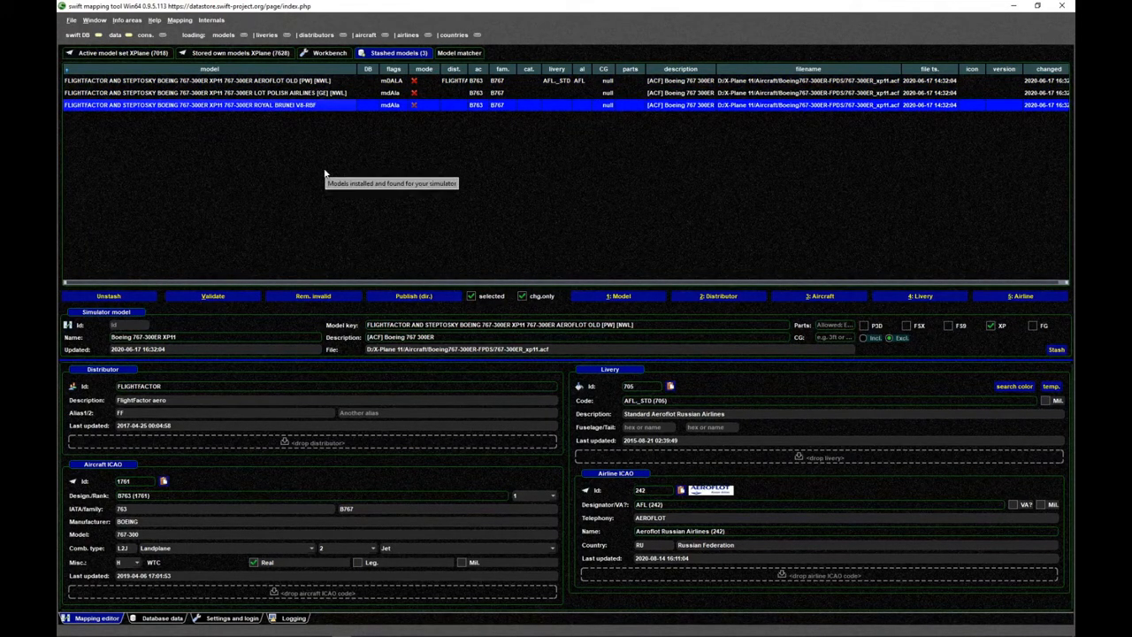
click(314, 81)
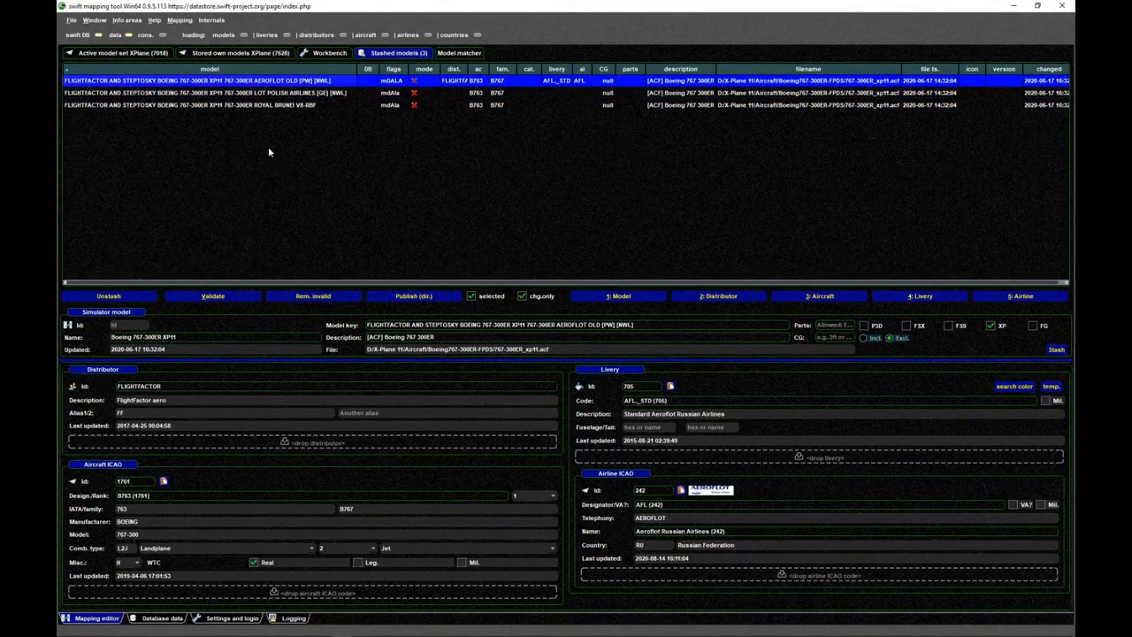
click(343, 234)
- Apply the current distributor FLIGHTFACTOR to the LOT Polish Airlines and Royal Brunei models together
click(273, 85)
click(329, 93)
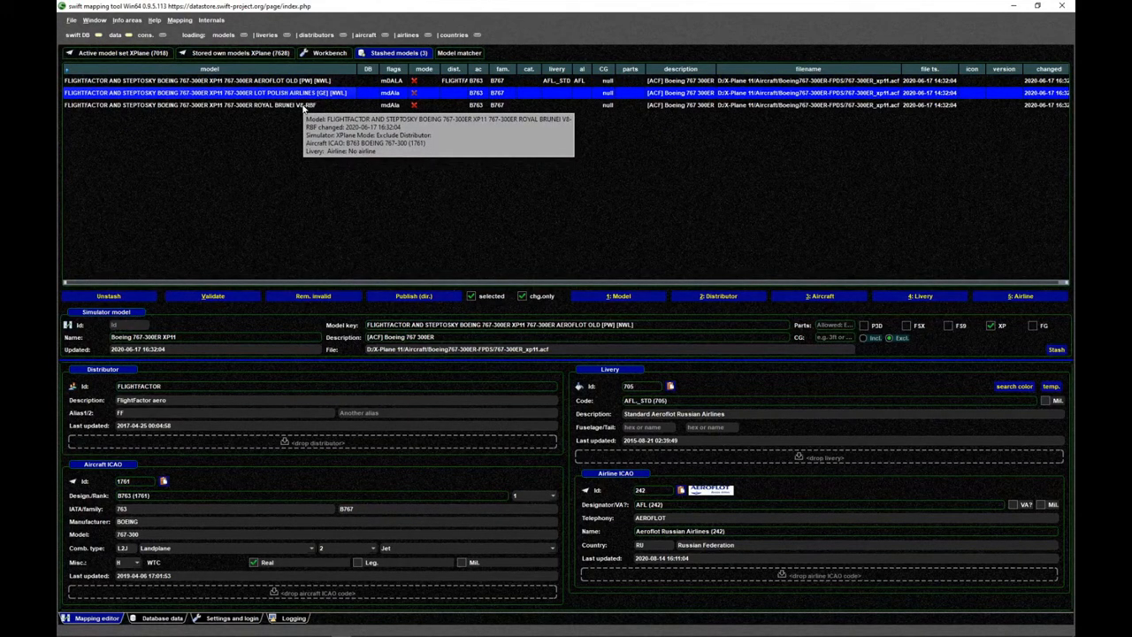
shift+click(303, 106)
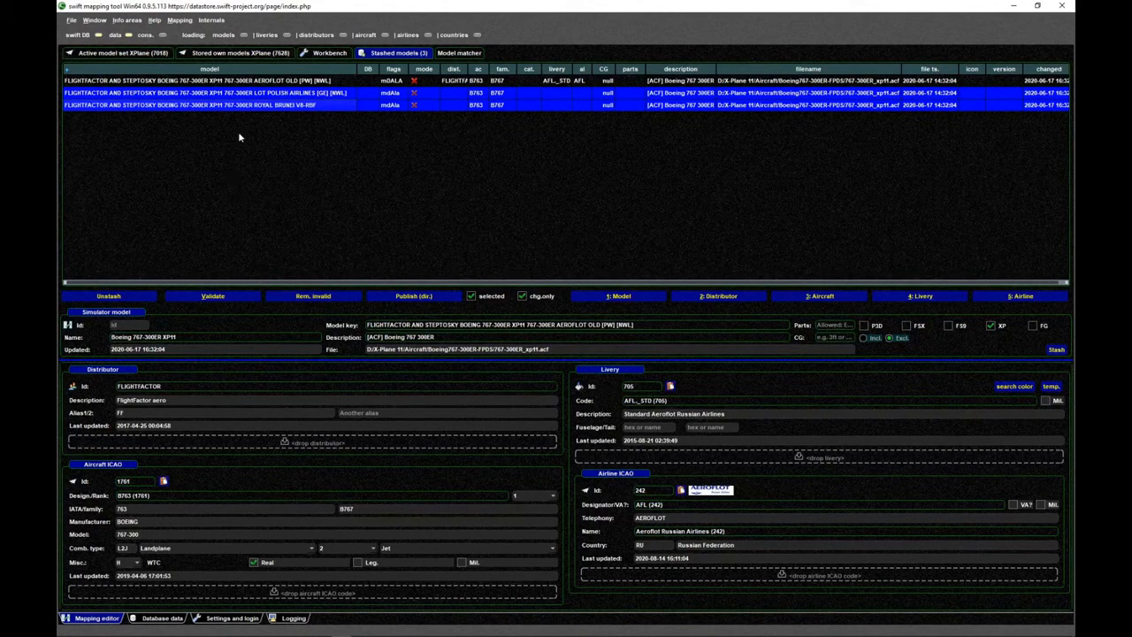
right_click(221, 83)
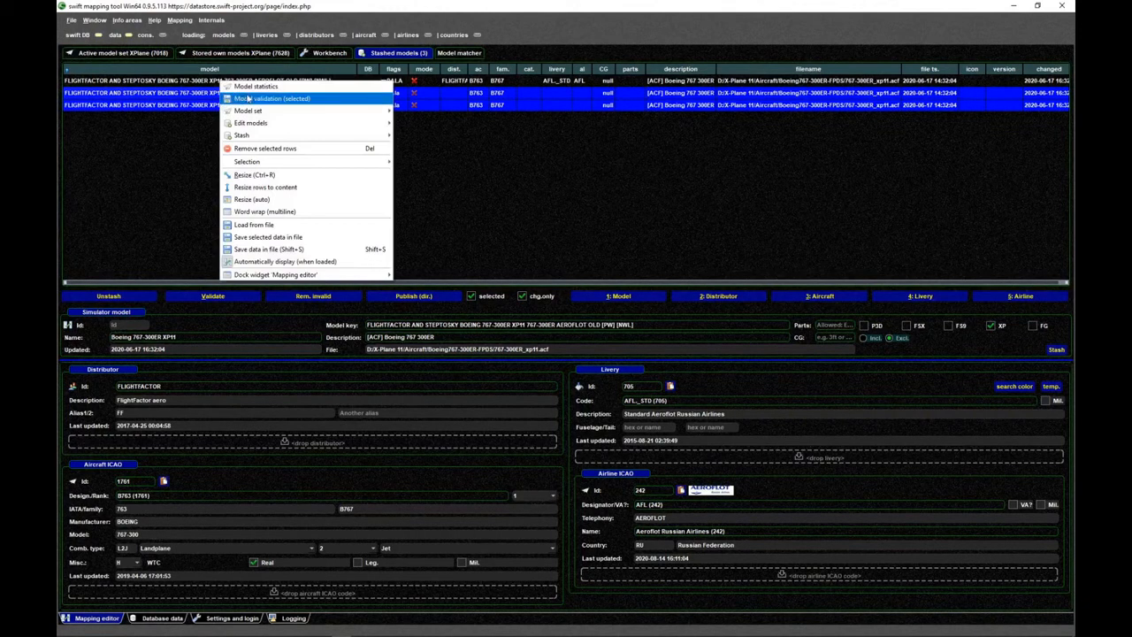
mouse_move(276, 123)
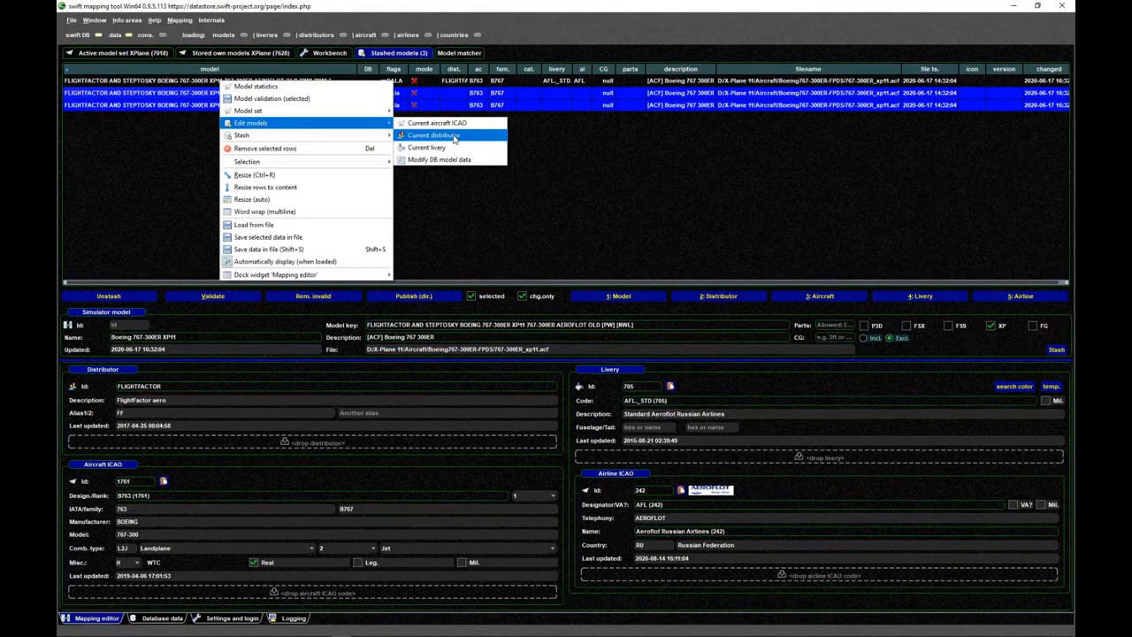
click(455, 136)
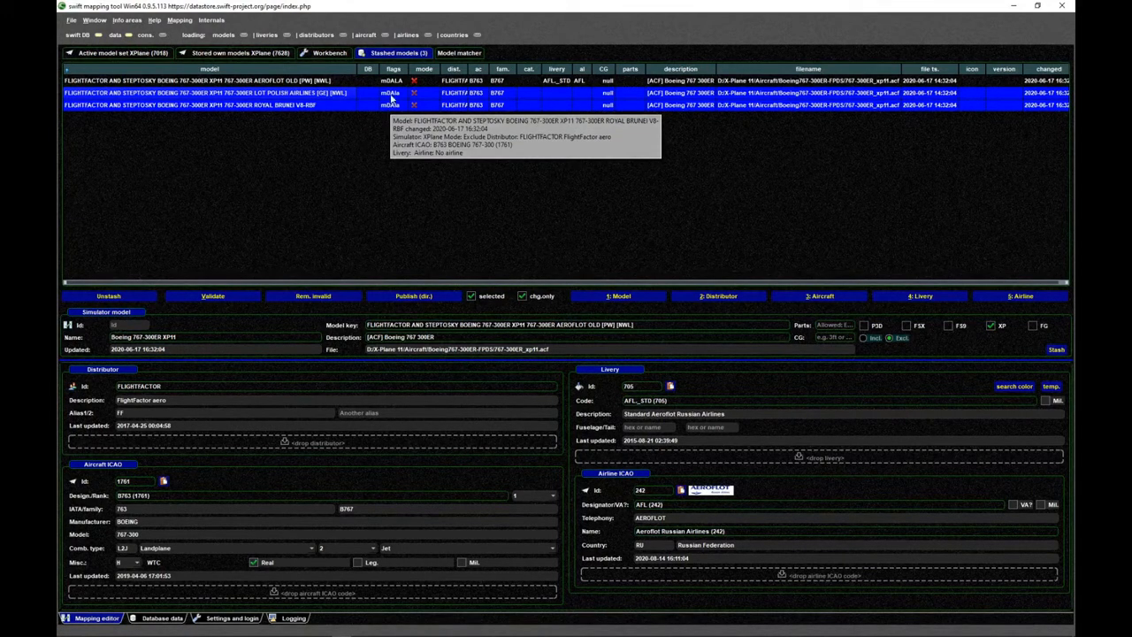
click(373, 135)
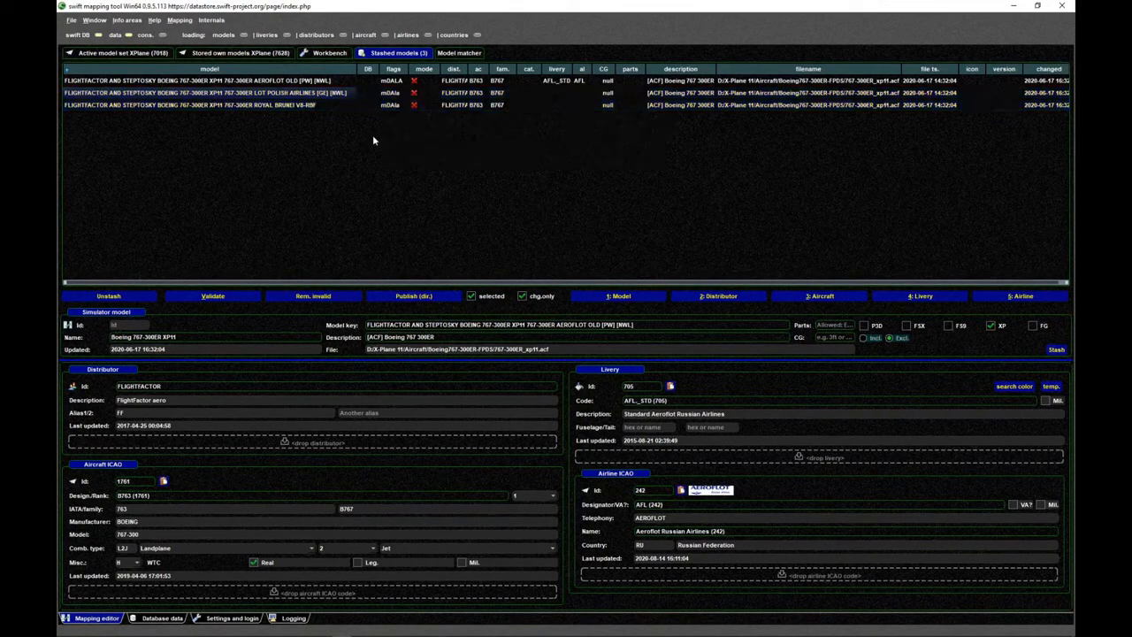
- Load the LOT Polish Airlines model, set its airline designator to LOT (3114), and stash the mapping
click(281, 94)
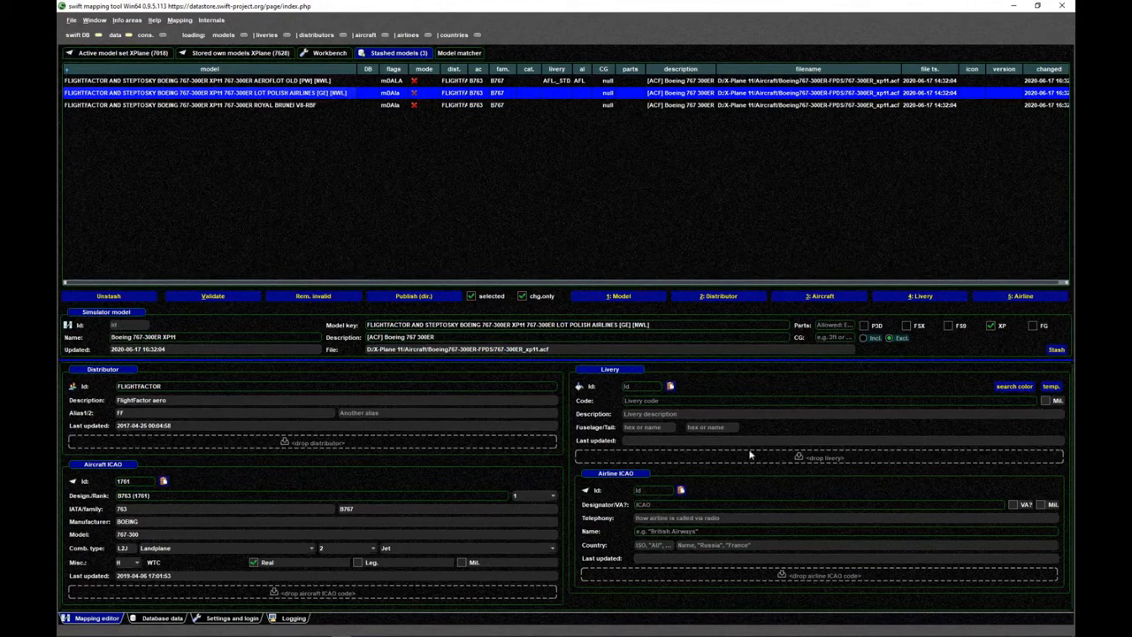
click(659, 505)
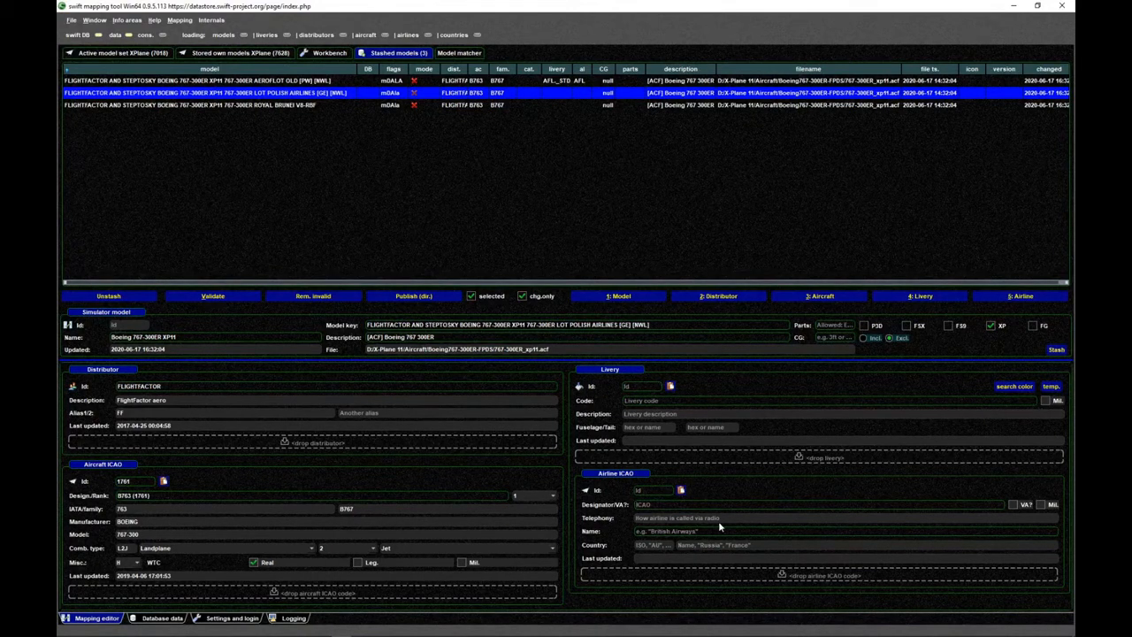
text(LOT)
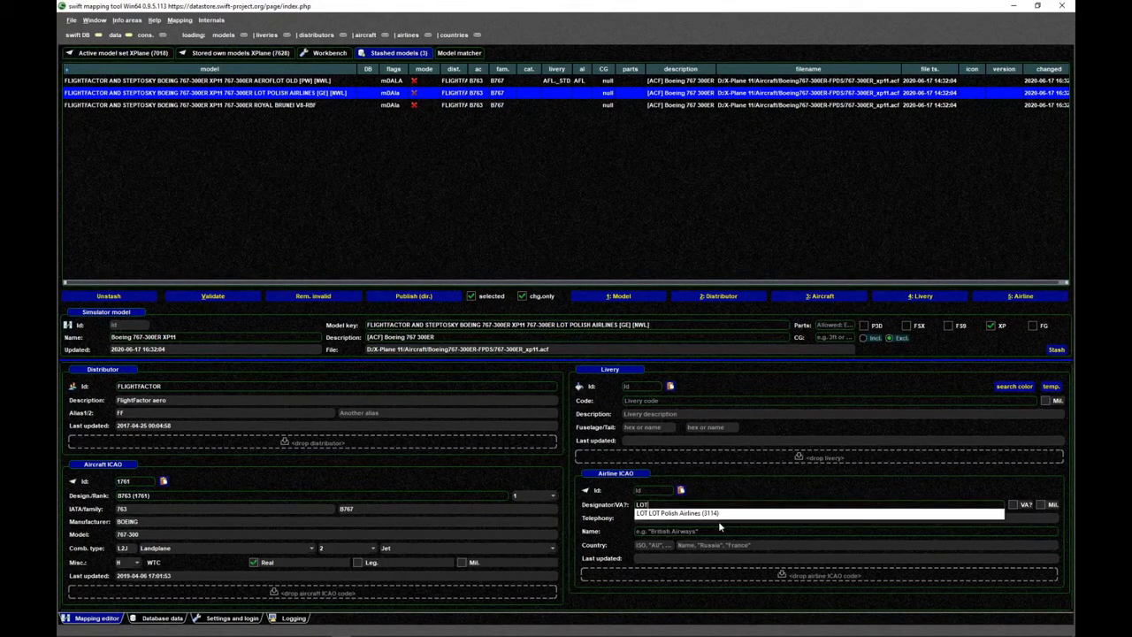
key(Down)
key(Return)
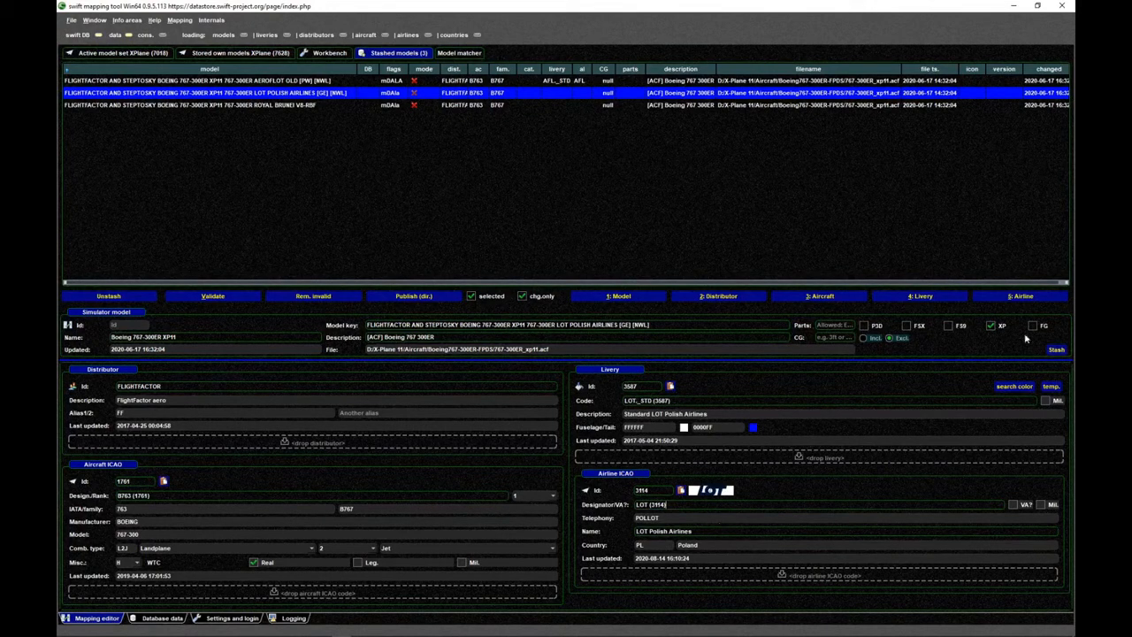
click(1057, 350)
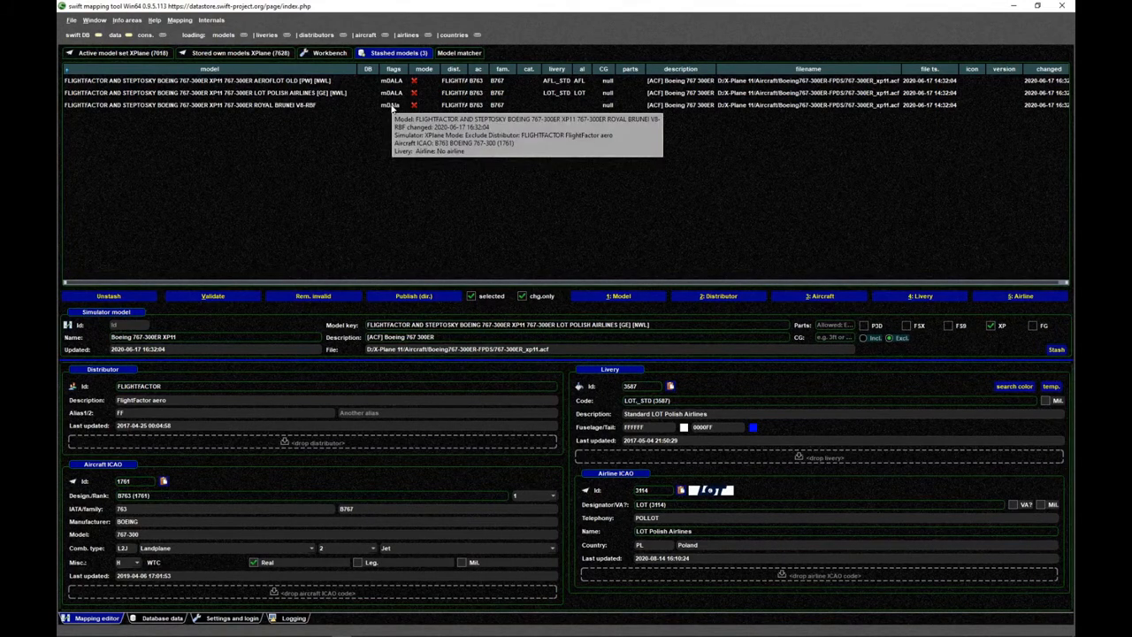
- Load the Royal Brunei model, set its airline to Royal Brunei Airlines (4094), and stash the mapping
click(392, 106)
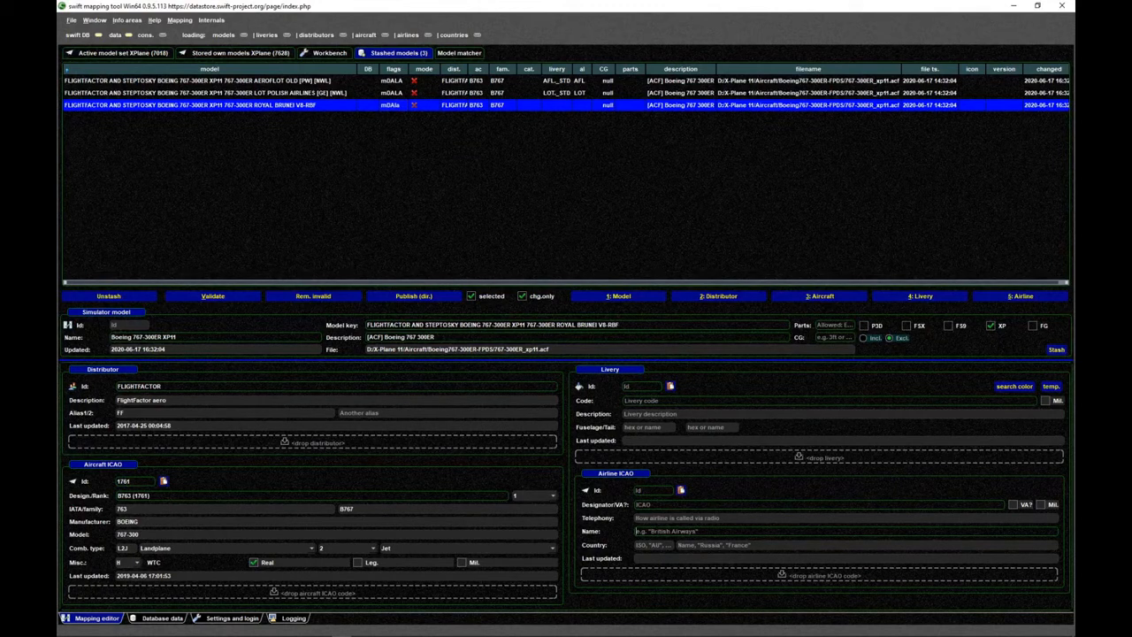
text(royal br)
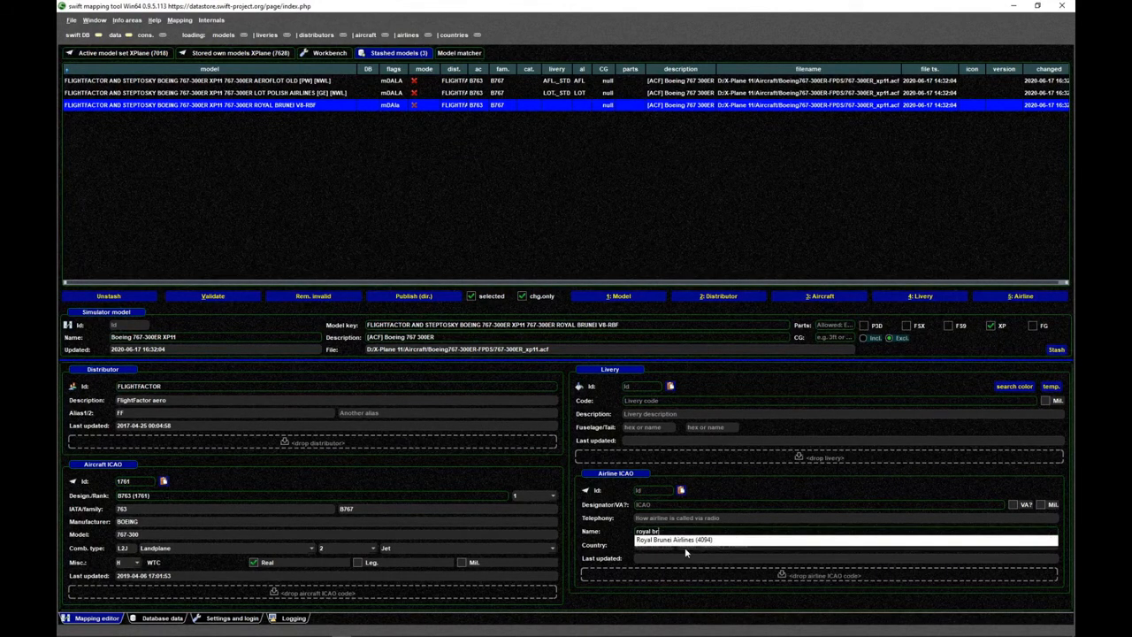
click(683, 539)
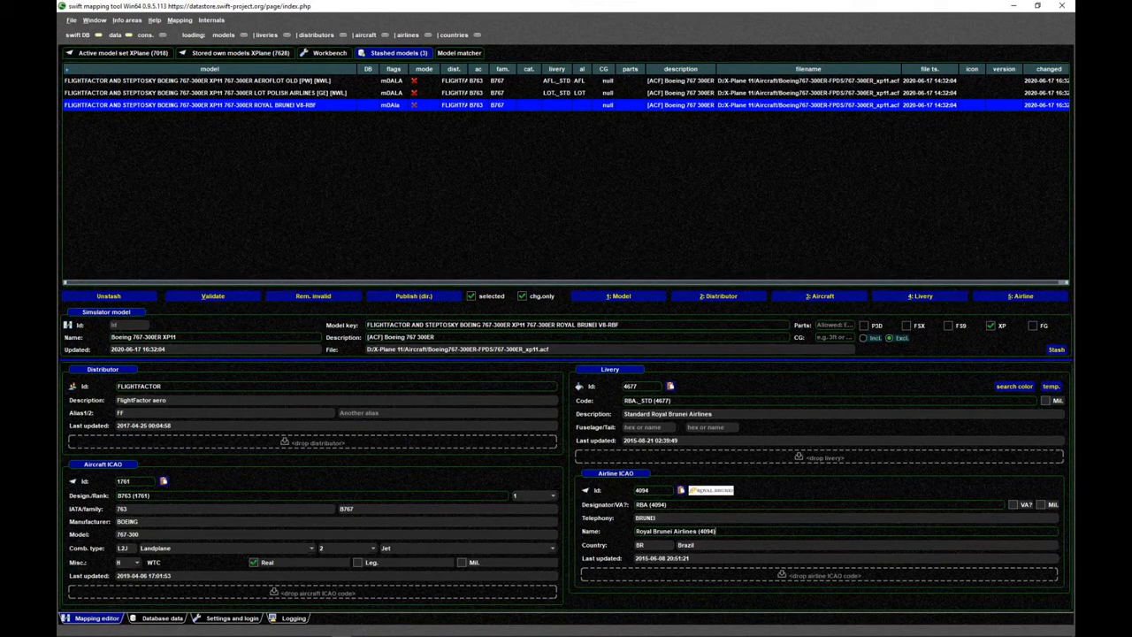
click(1058, 350)
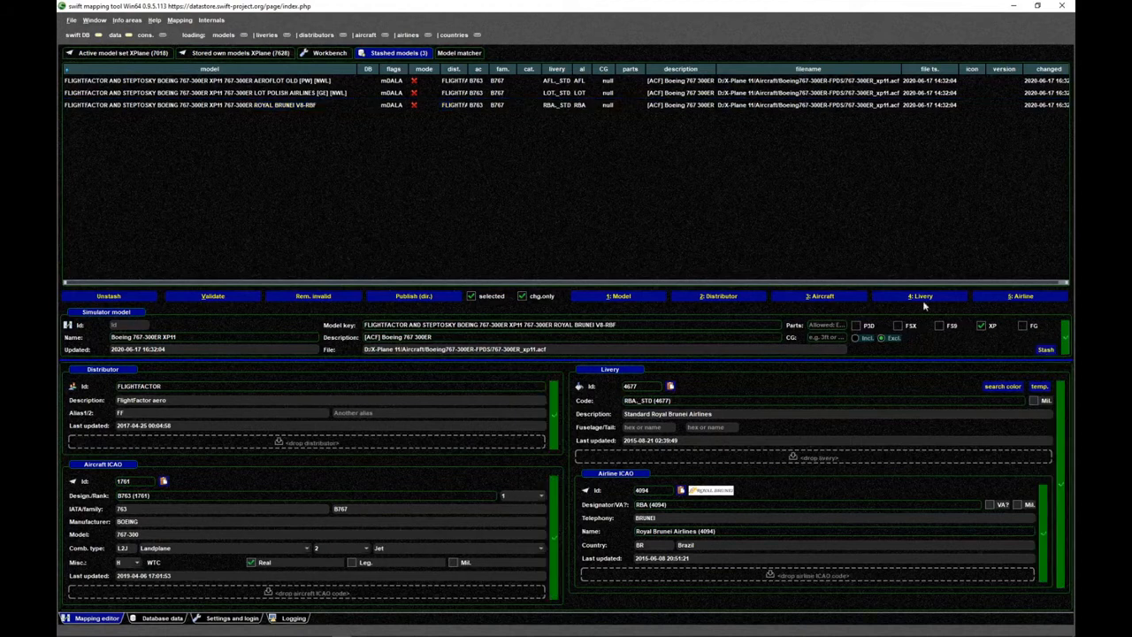
- Go through the stashed Royal Brunei, LOT Polish Airlines and Aeroflot Old models and select all three
click(301, 105)
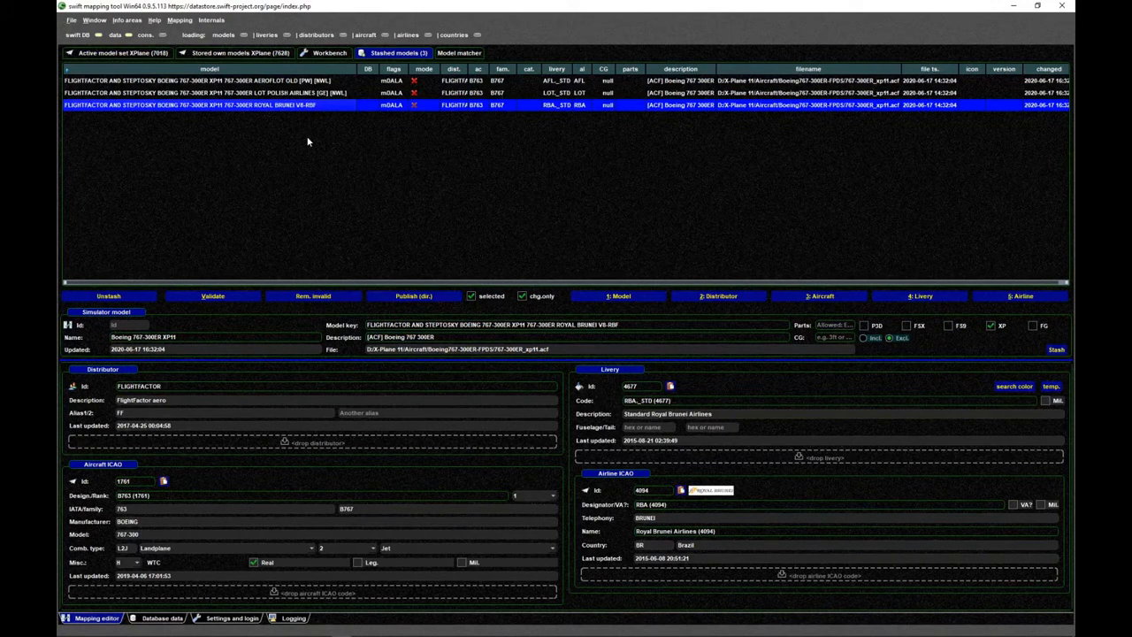
click(306, 92)
click(306, 83)
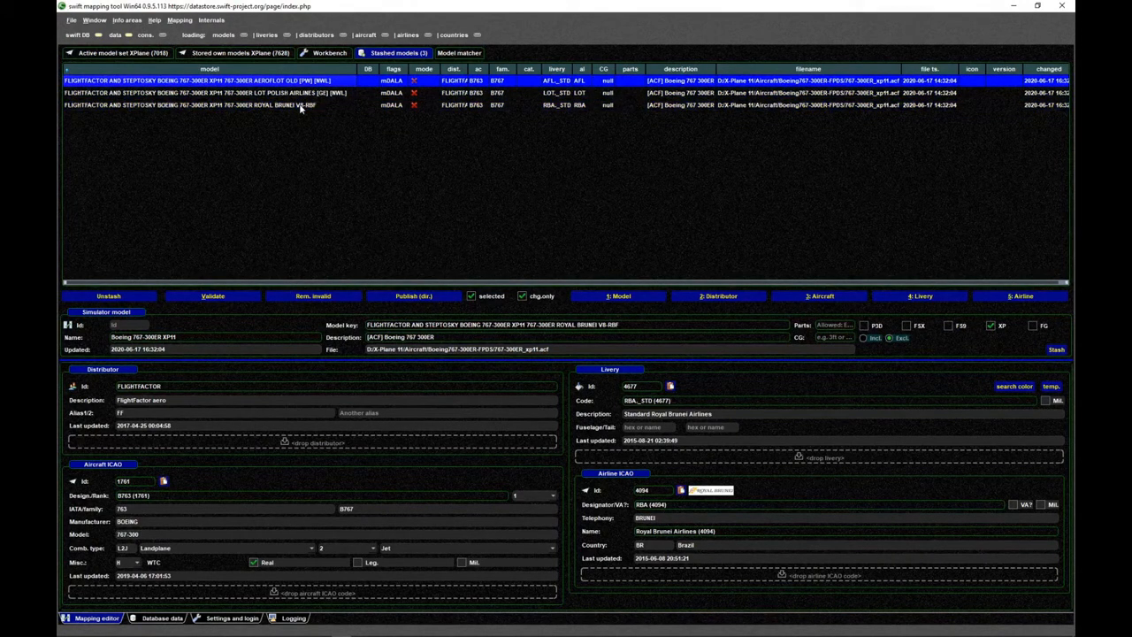
shift+click(301, 107)
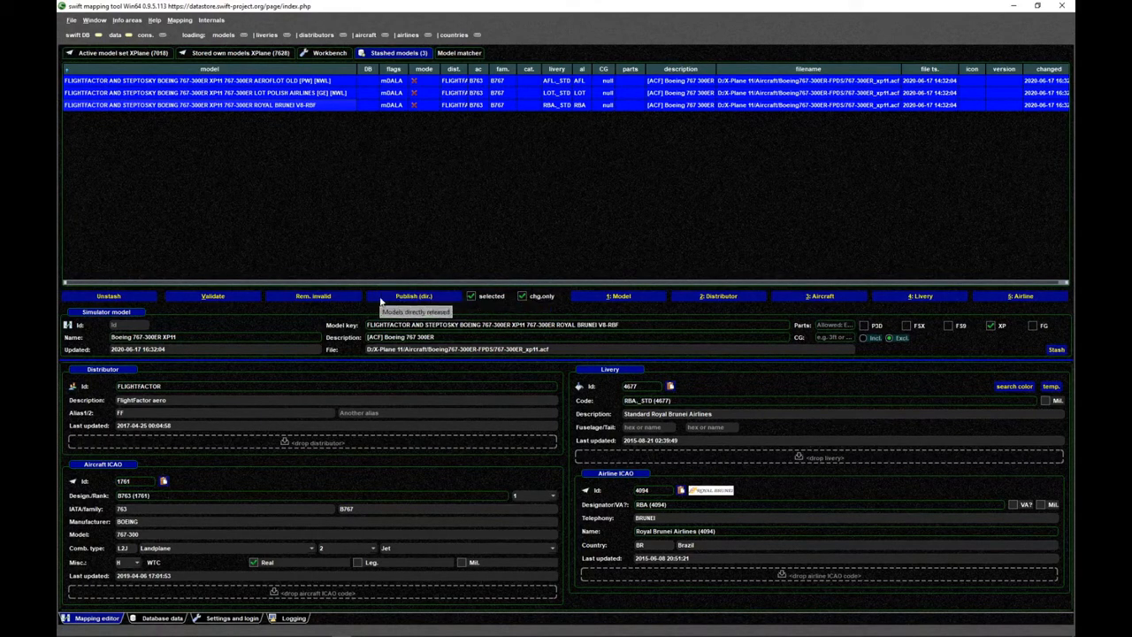
- Open the settings and login page and enter the account's user ID as the swift DB login name
click(235, 620)
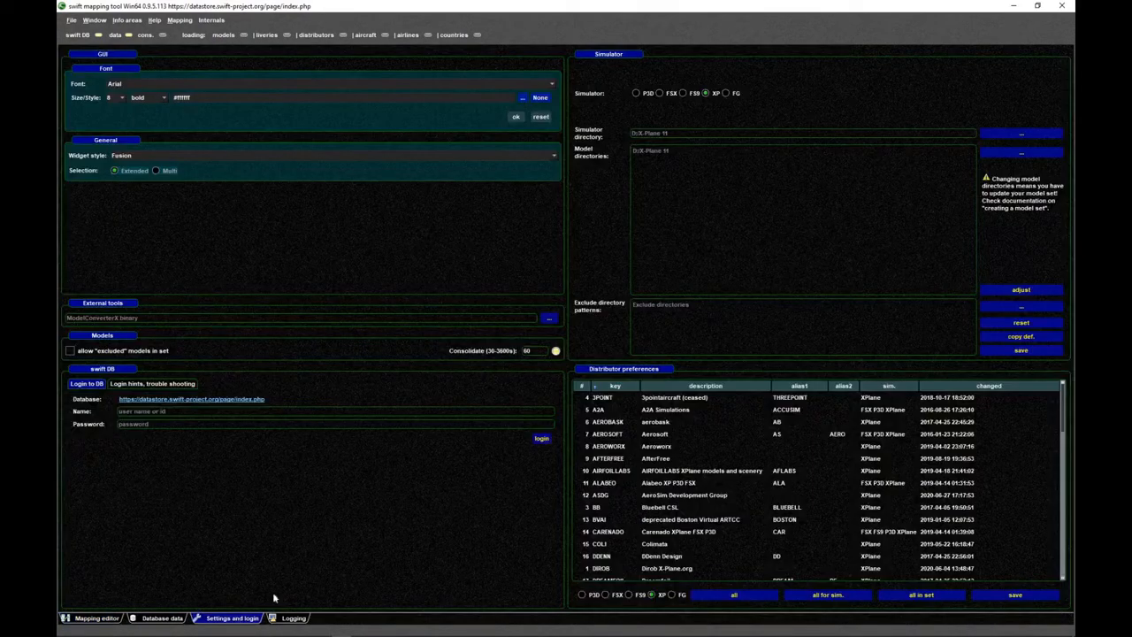
click(110, 619)
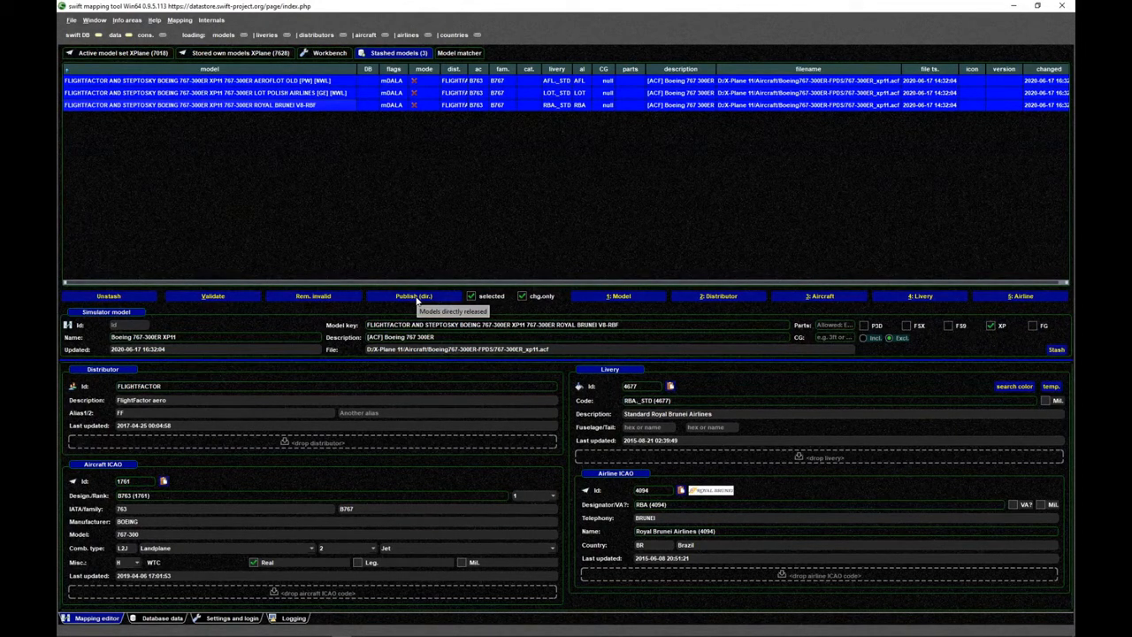
click(230, 617)
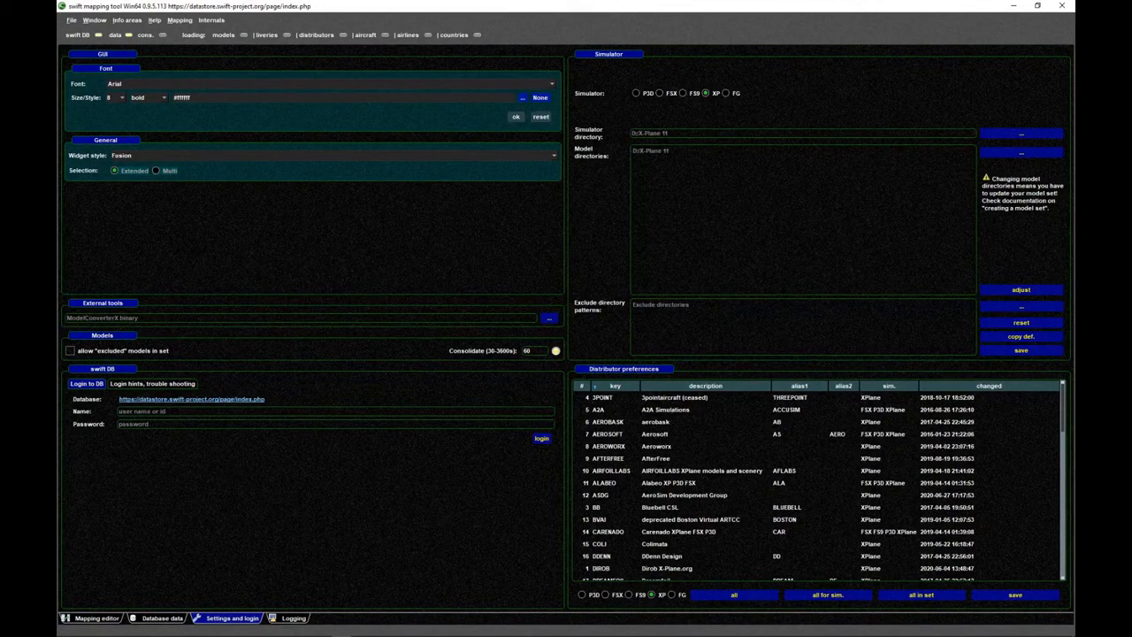
text(810809)
- Switch to the browser to view the account data on the swift datastore page, and return to the mapping tool
key(alt+Tab)
key(alt+Tab)
key(alt+Tab)
key(alt+Tab)
key(alt+Tab)
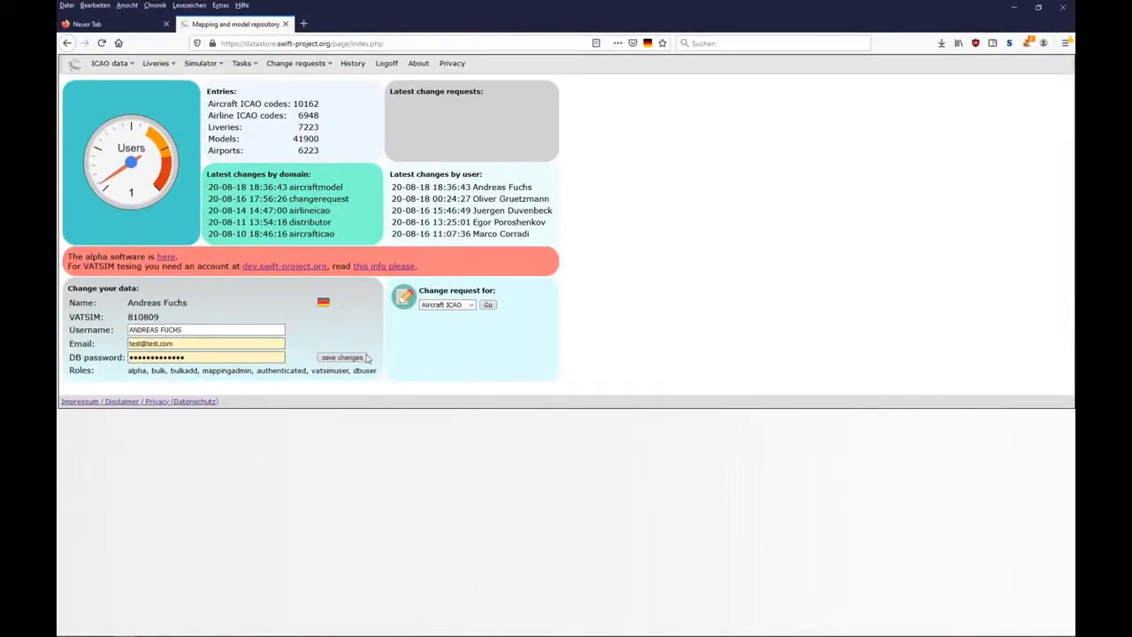
click(1013, 8)
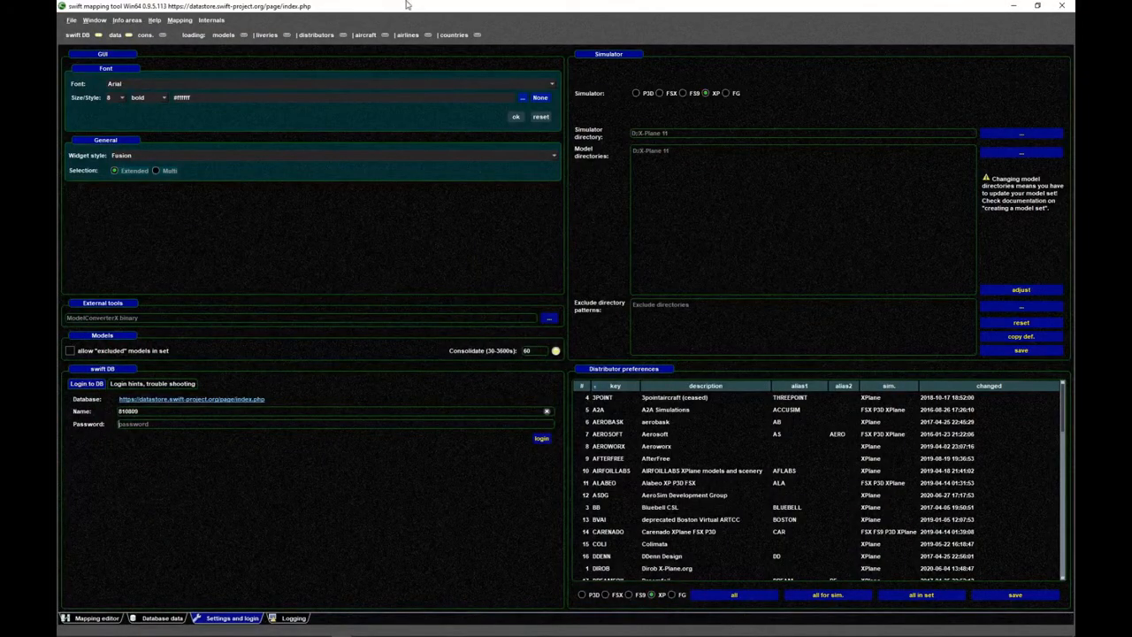
- Move the mapping tool window off this screen for the swift DB login, and bring it back maximized
drag(420, 7, 1131, 28)
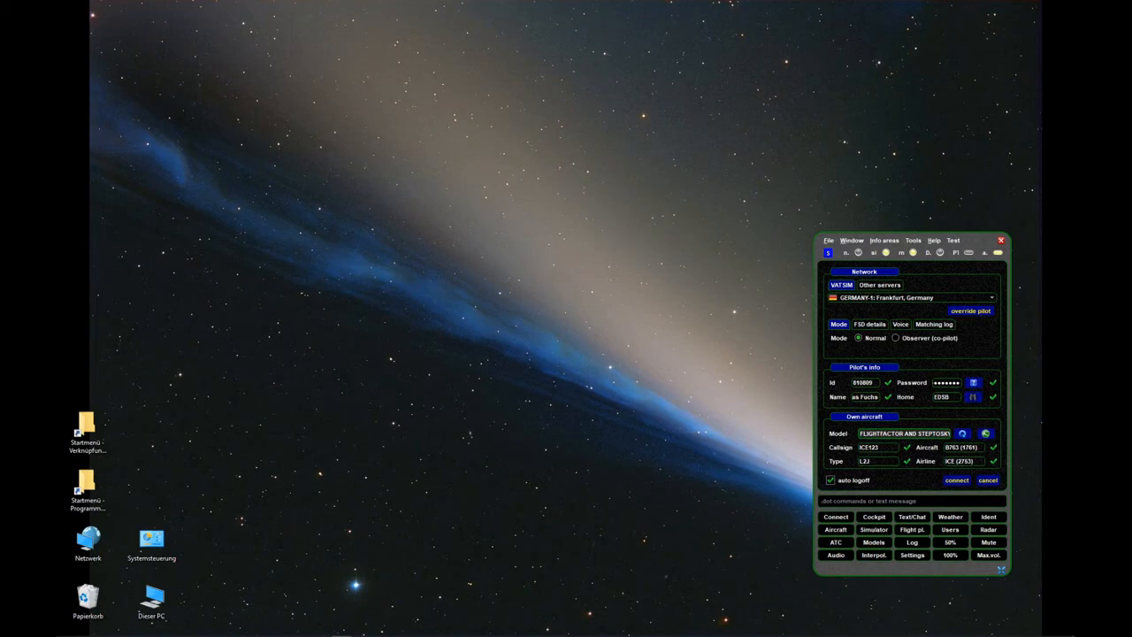
drag(1075, 66, 671, 107)
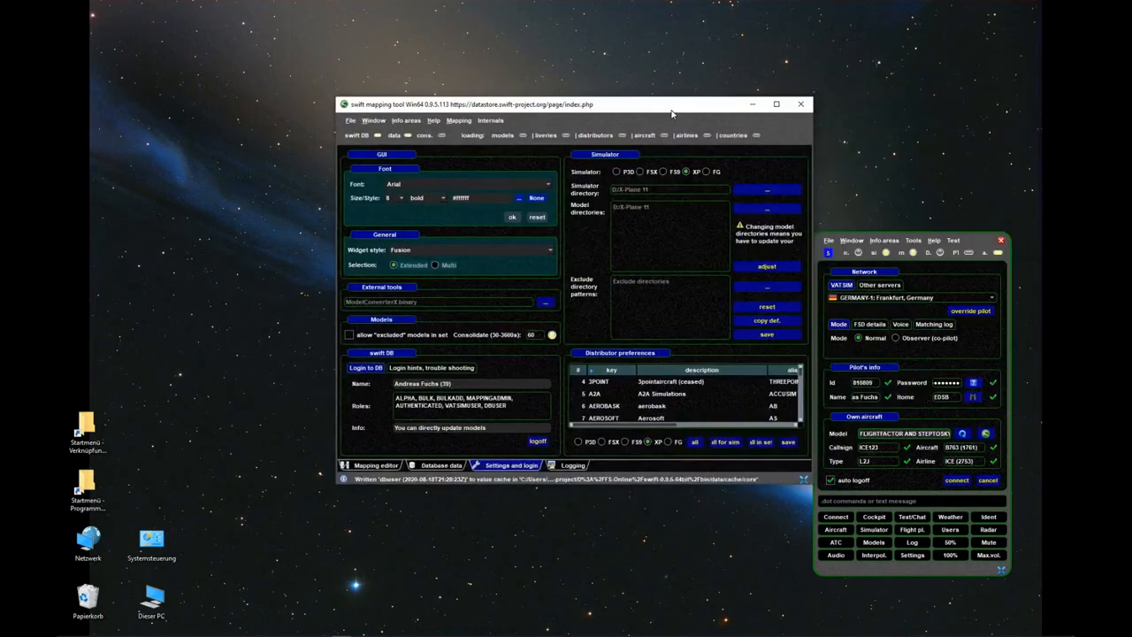
double_click(671, 107)
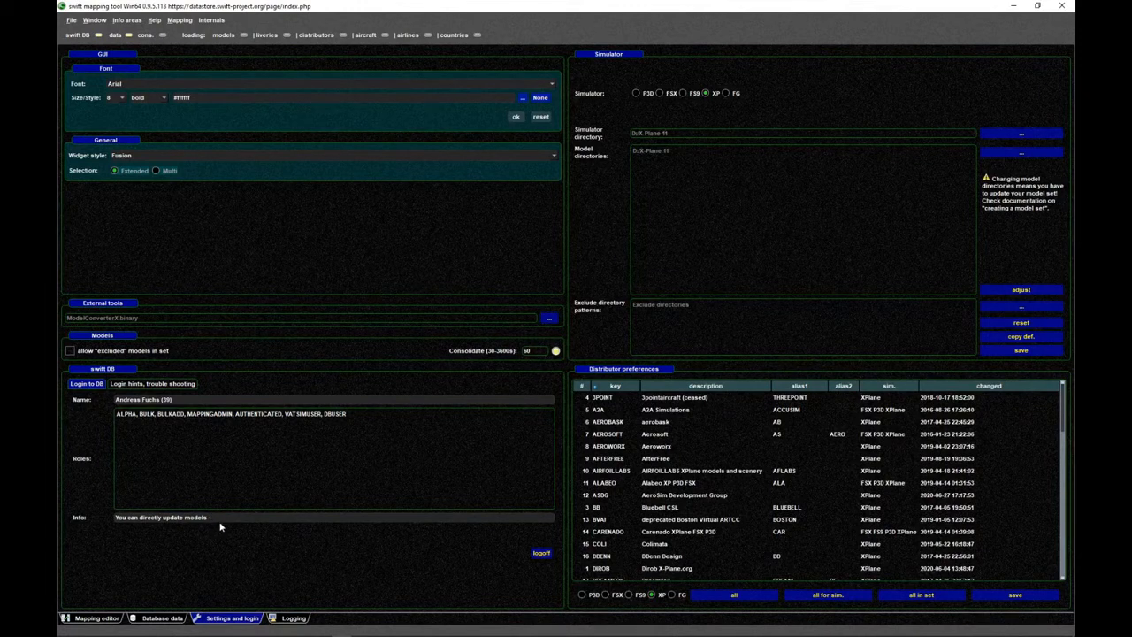
- Publish the three selected stashed models directly to the database and remove the published models from the stash
click(97, 618)
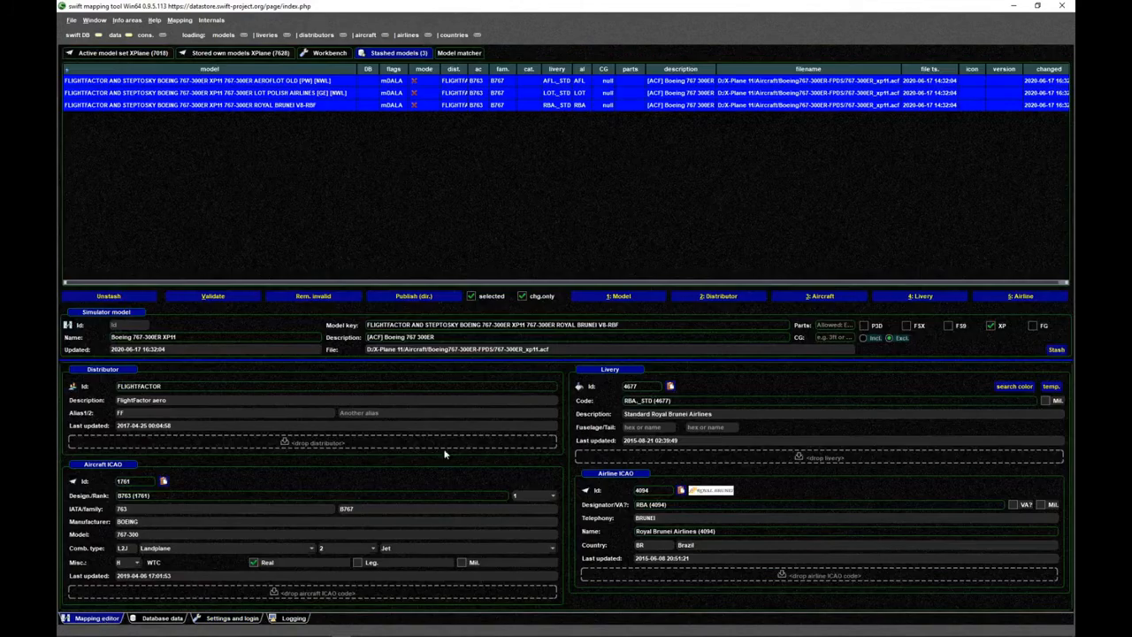
click(409, 297)
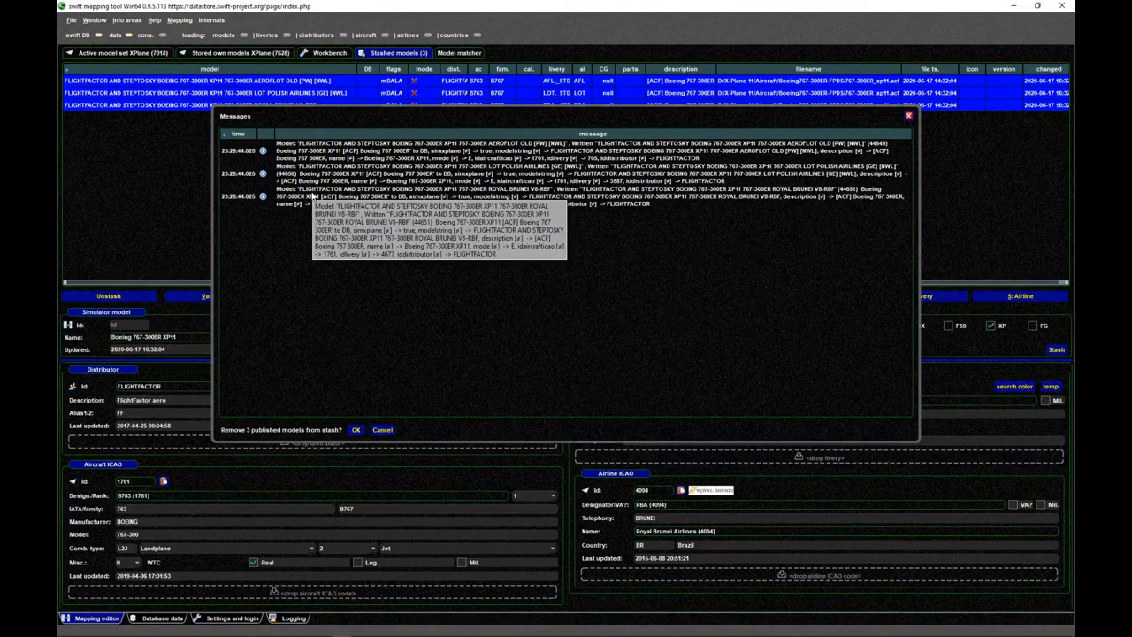
click(356, 430)
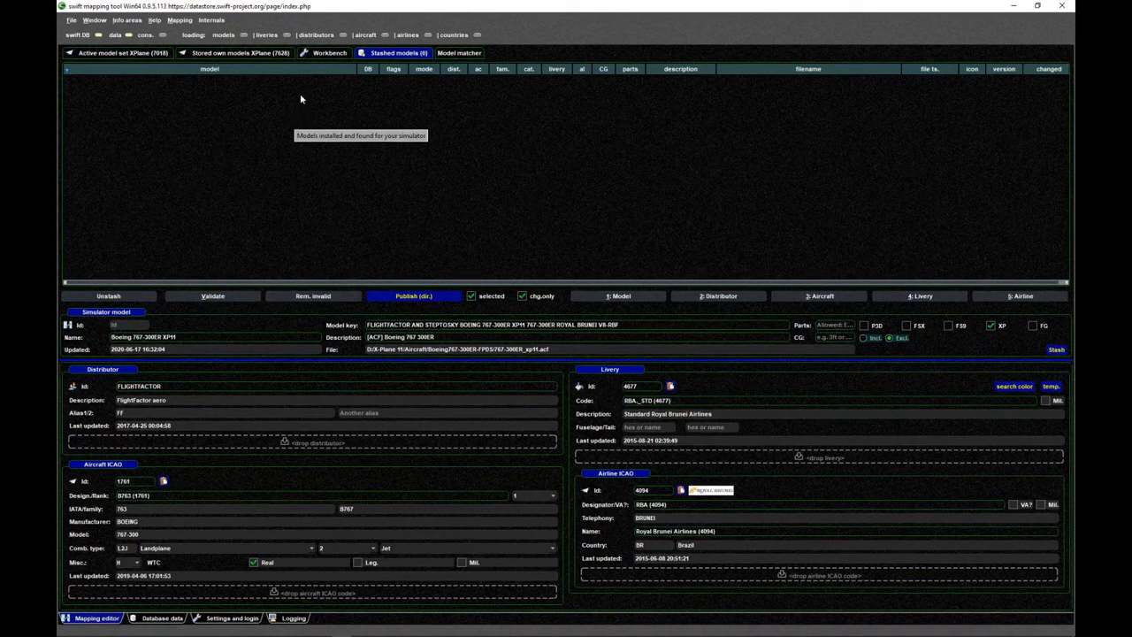
- Open the stored own XPlane models and look for the three published FlightFactor 767-300ER liveries
click(254, 55)
click(295, 165)
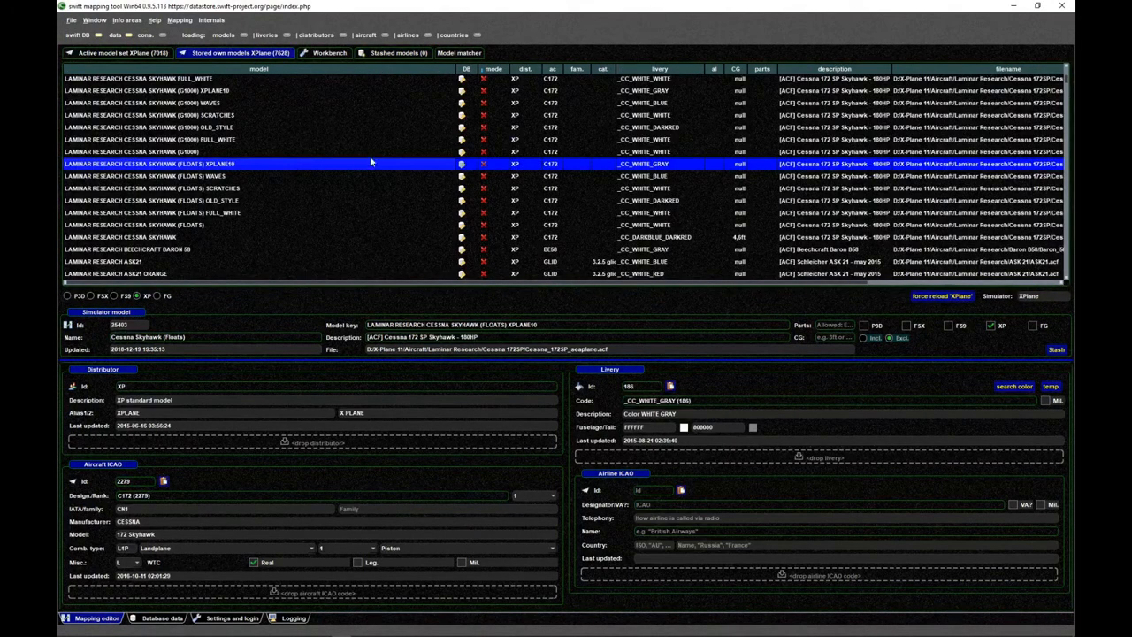
drag(1066, 79, 1066, 78)
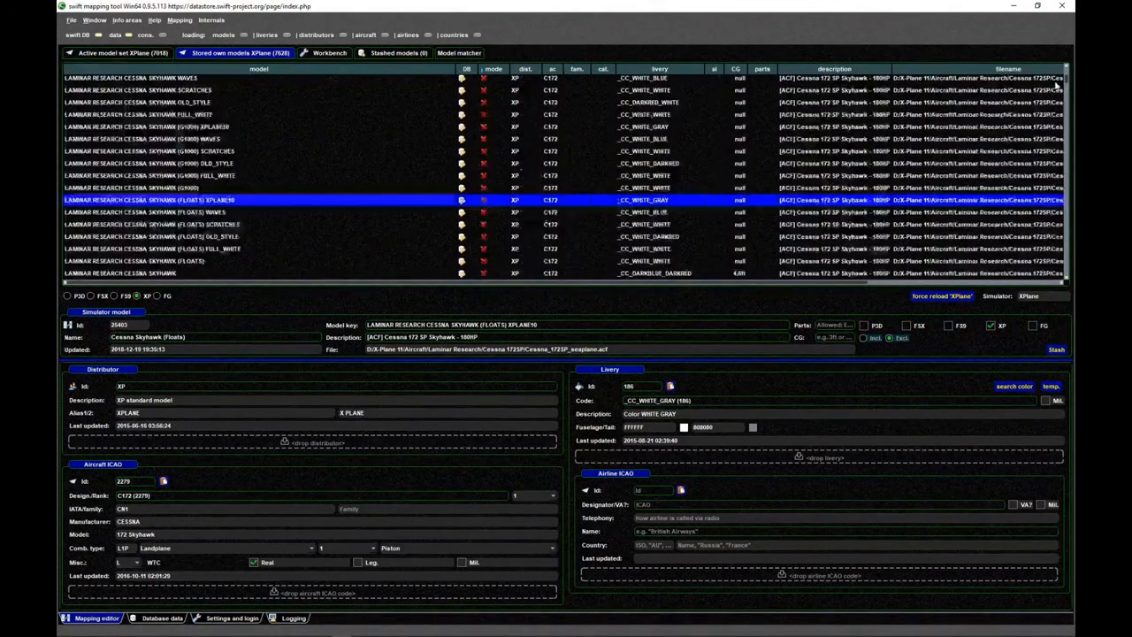
scroll(618, 186, down, 3)
scroll(617, 186, down, 1)
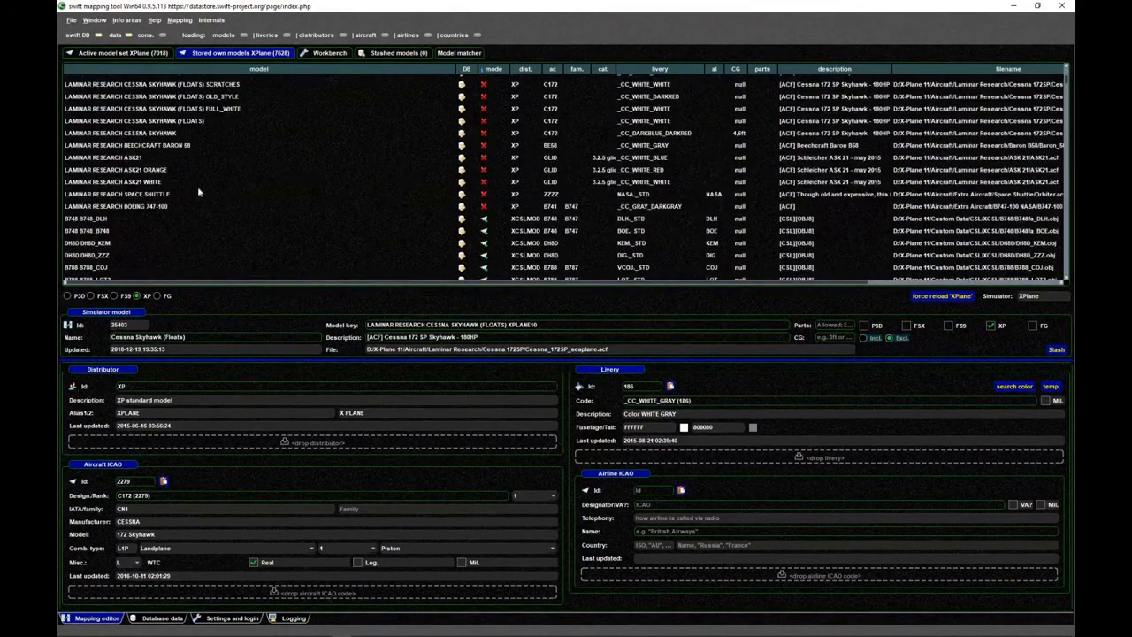
click(187, 184)
scroll(313, 213, down, 10)
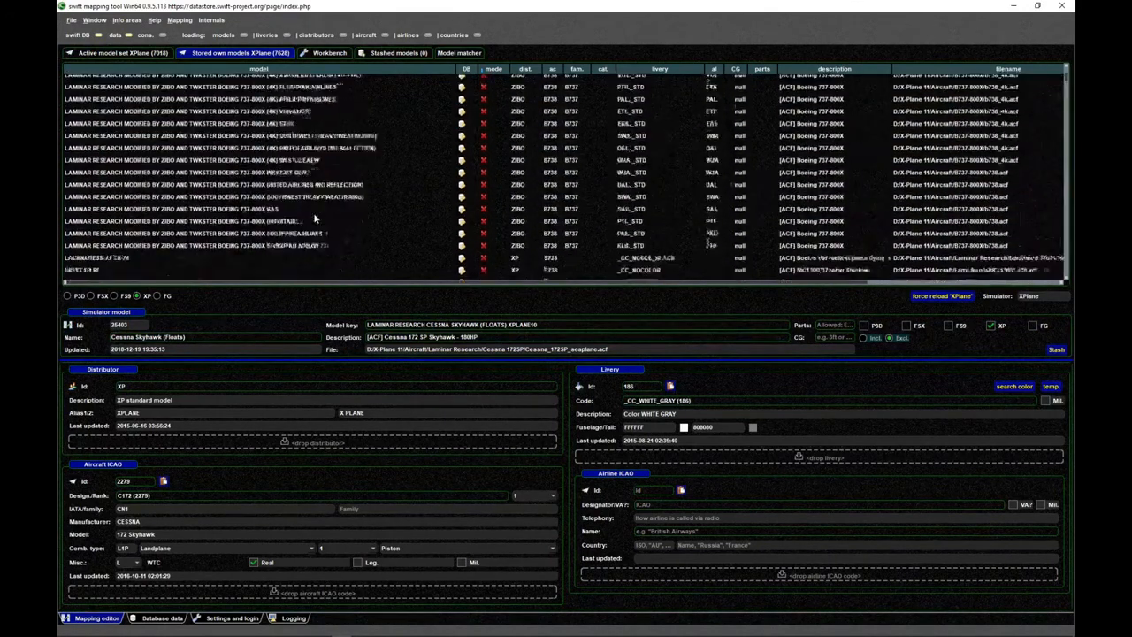
scroll(314, 217, down, 10)
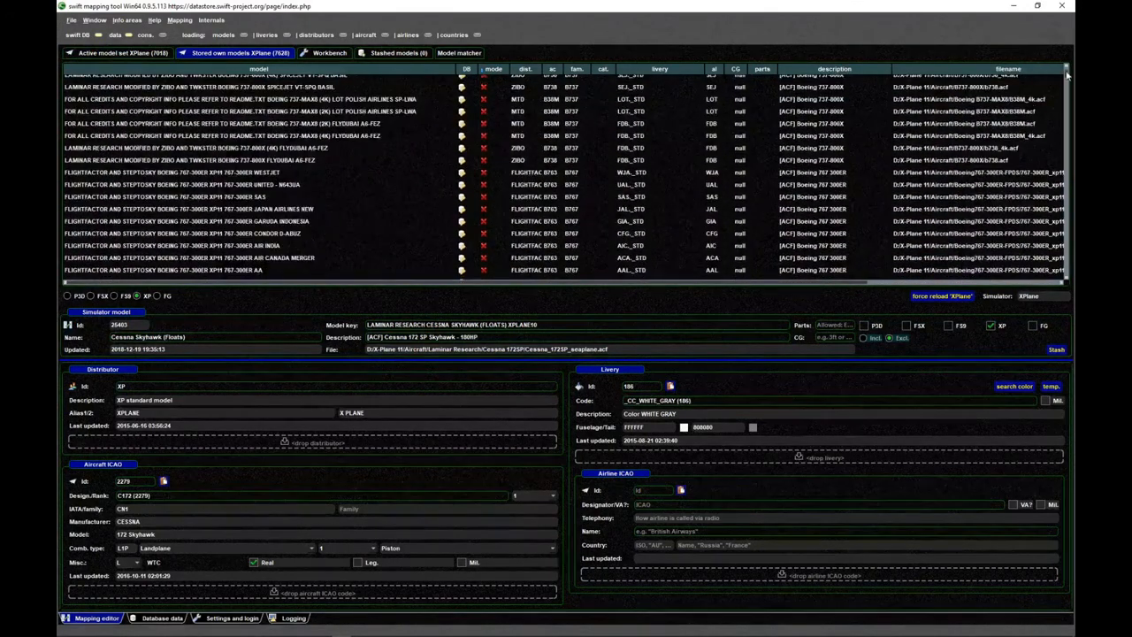
scroll(1067, 78, down, 5)
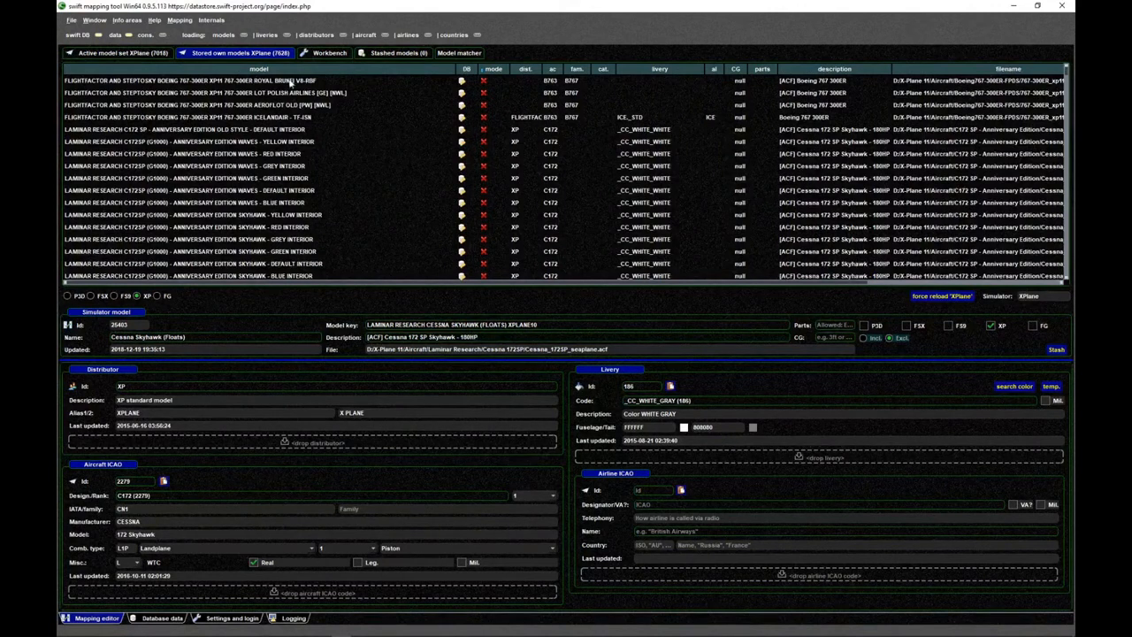
- Compare the database status and distributor entries of the Royal Brunei, LOT, Aeroflot Old and Icelandair 767-300ER models
click(292, 92)
click(296, 116)
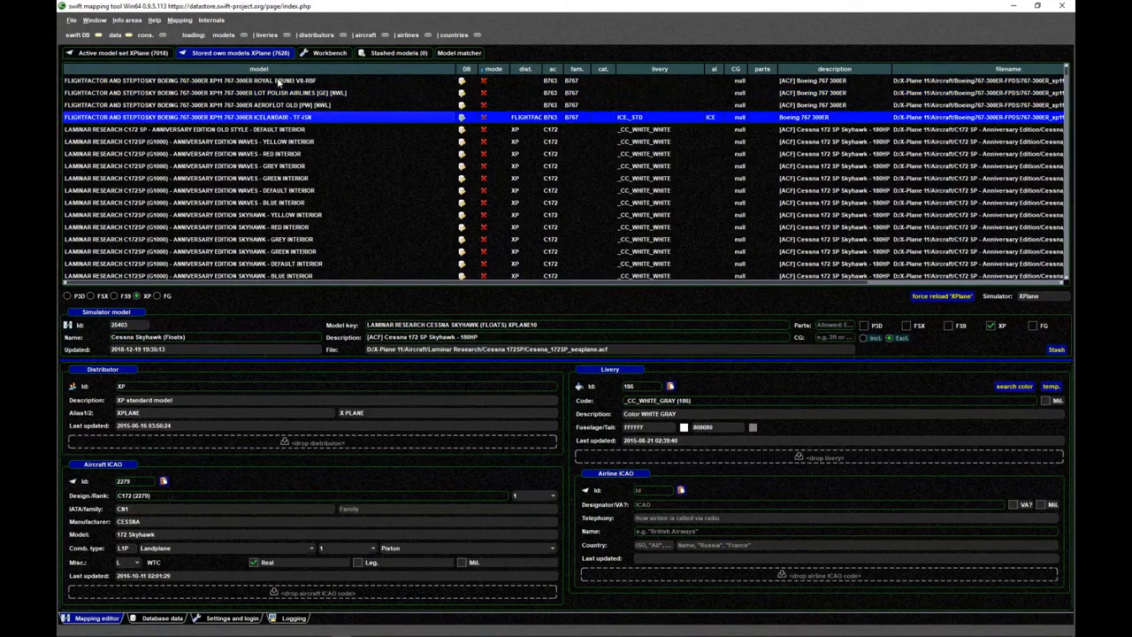
click(280, 82)
click(281, 94)
click(289, 117)
click(415, 94)
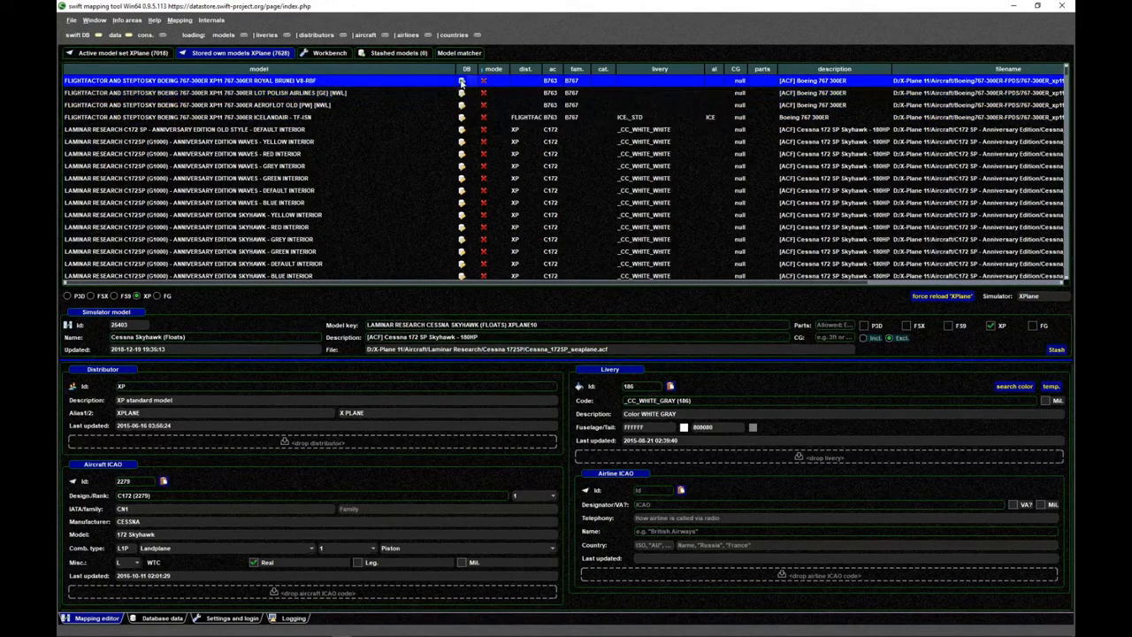
click(460, 107)
click(461, 117)
click(525, 107)
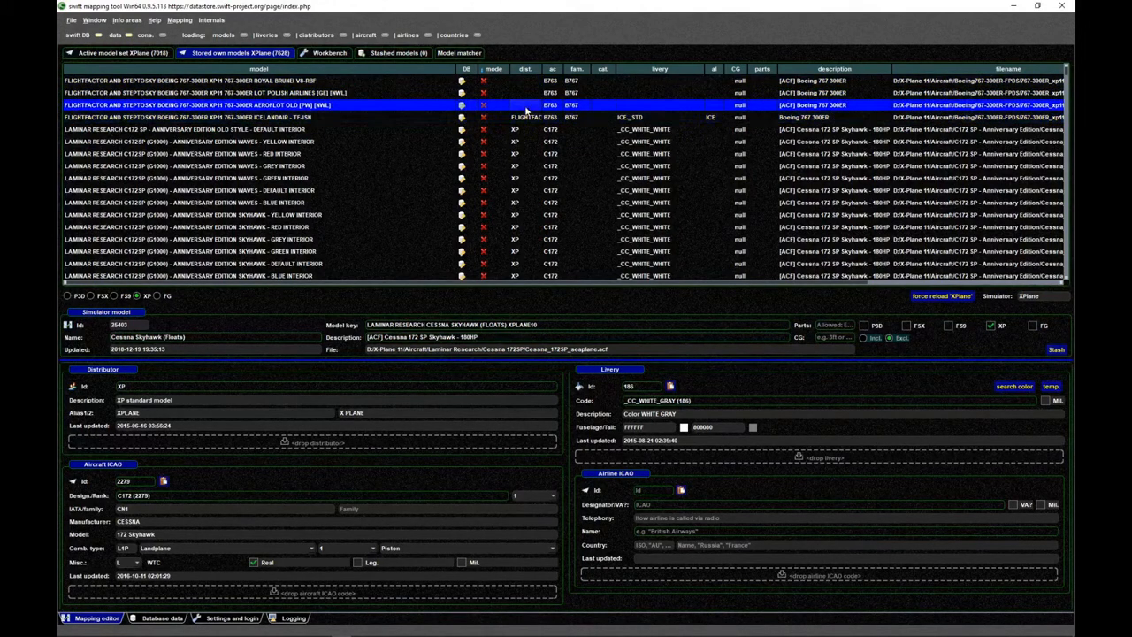
click(527, 95)
- Consolidate the Royal Brunei, LOT Polish Airlines and Aeroflot Old models, as the selected ones, with DB data
click(526, 80)
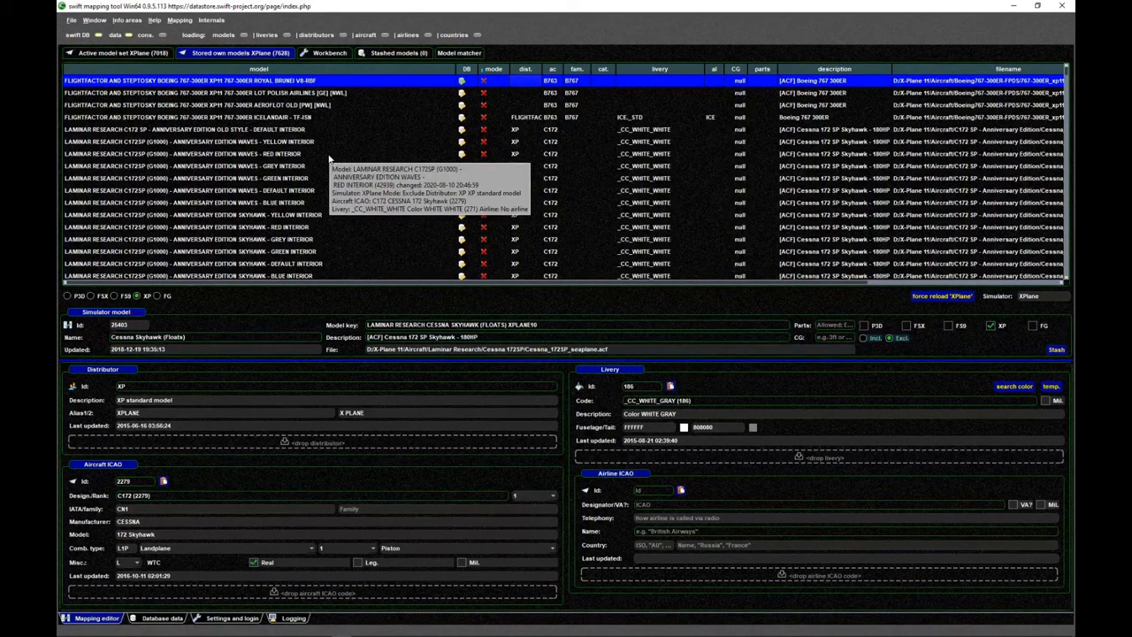
shift+click(305, 105)
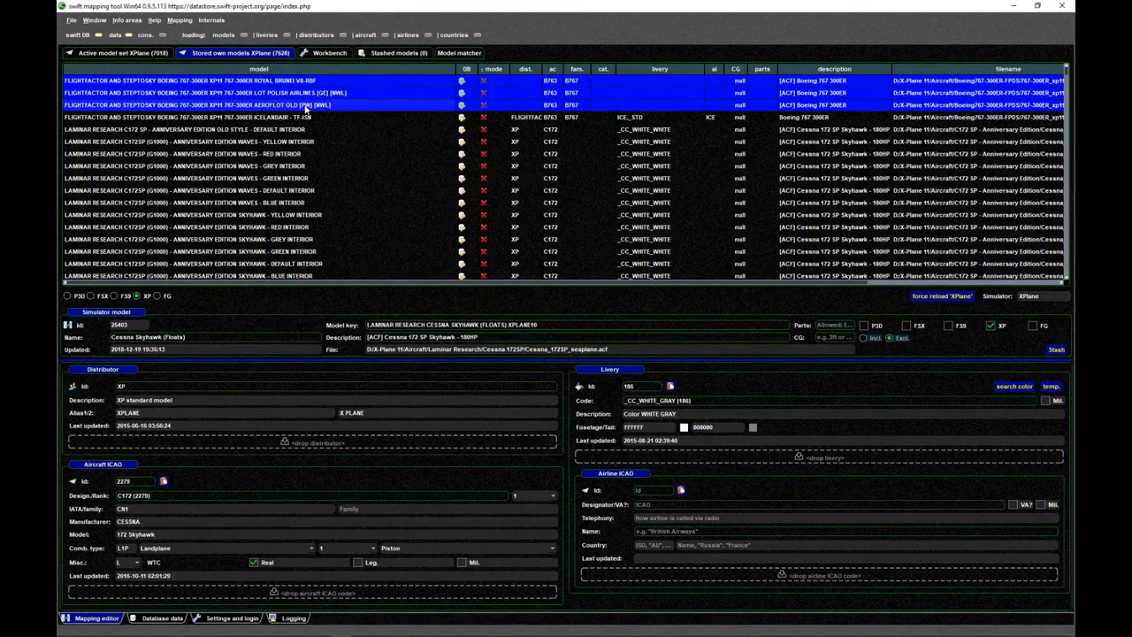
right_click(292, 79)
mouse_move(330, 125)
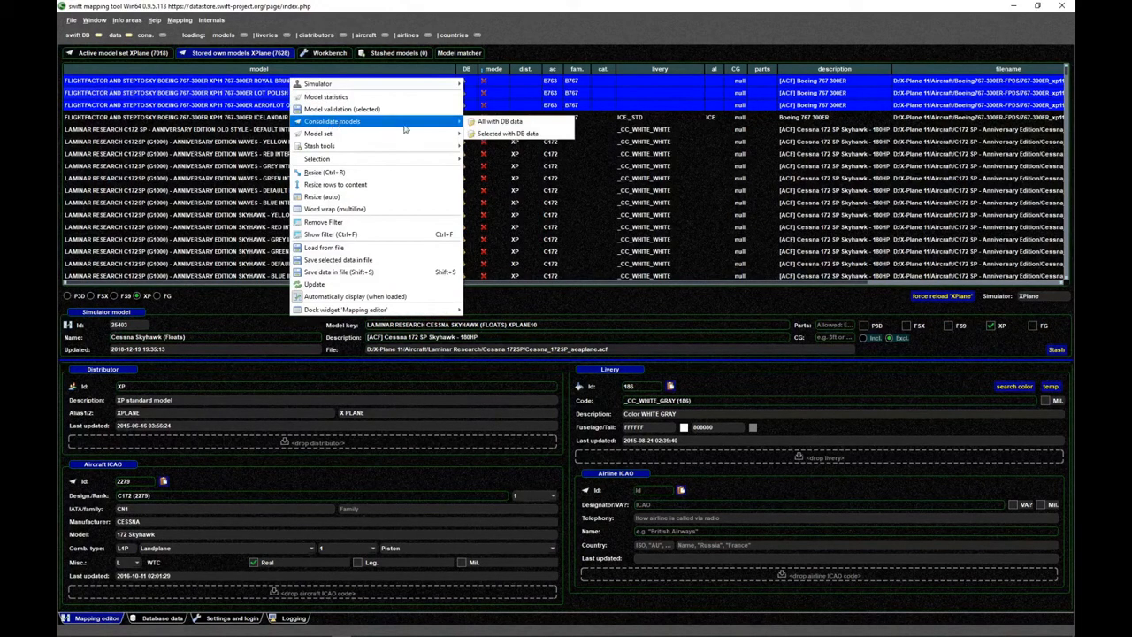
click(532, 136)
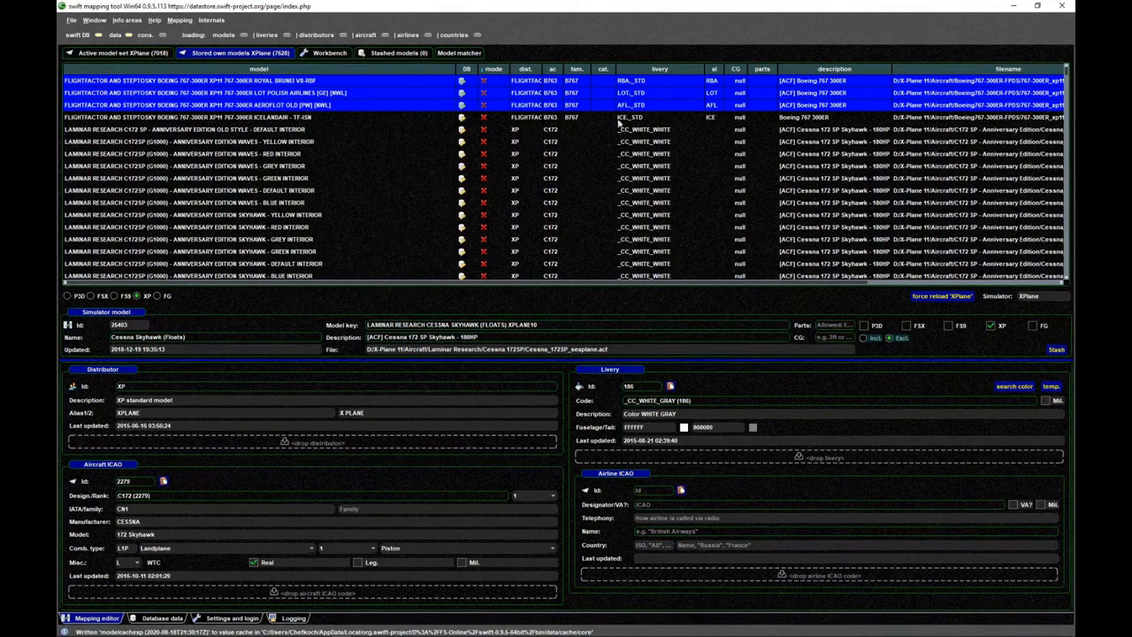
- Check the distributor, livery and airline entries of the consolidated 767-300ER models against the Icelandair model
click(601, 141)
click(595, 117)
click(595, 104)
click(598, 89)
click(601, 82)
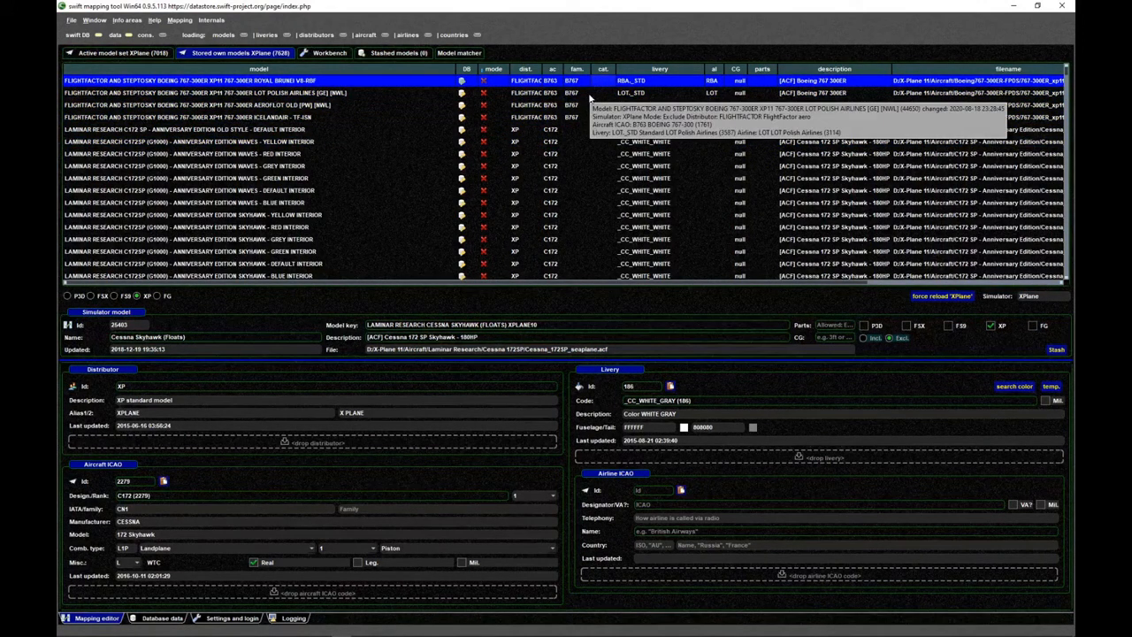
click(590, 94)
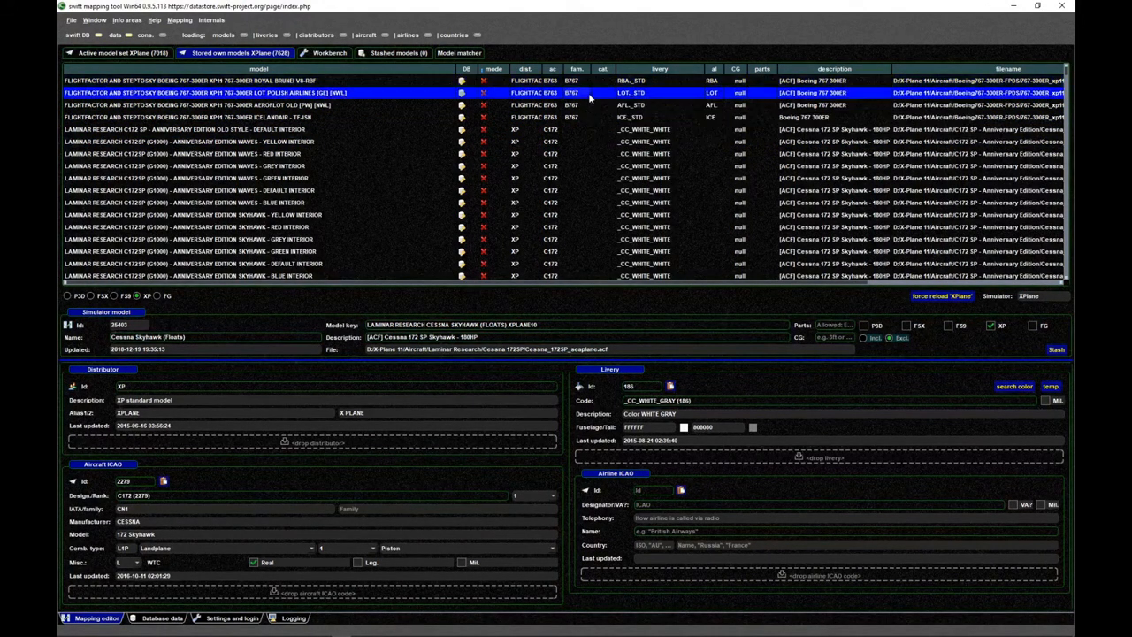
click(593, 104)
click(591, 117)
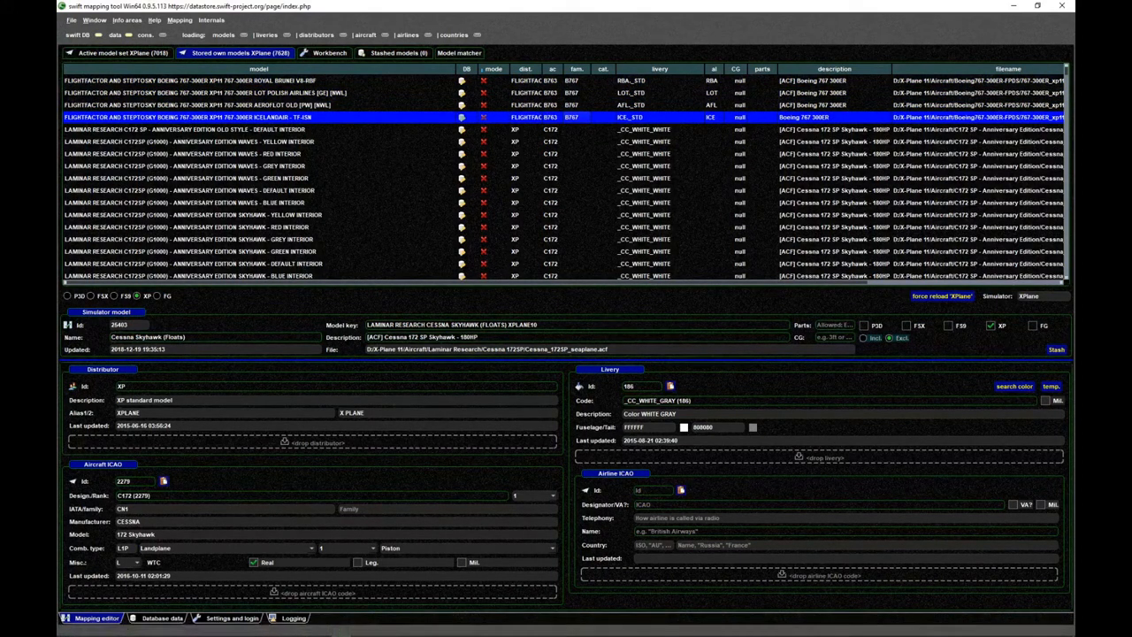
- Switch to the swift datastore website in Firefox and view the list of requested change requests
click(125, 628)
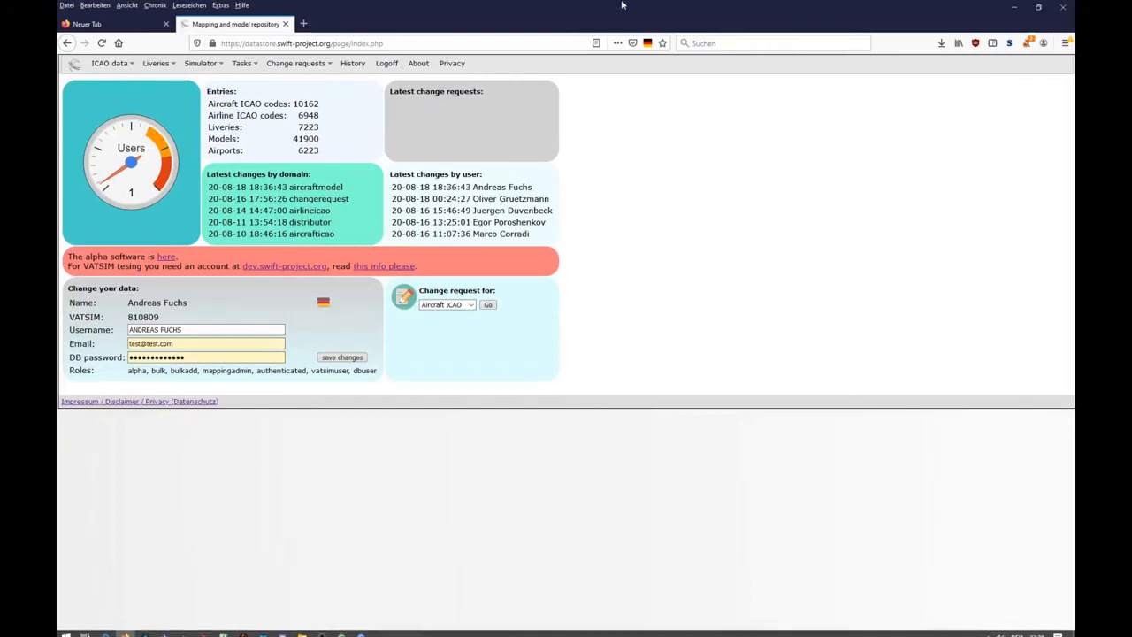
click(308, 67)
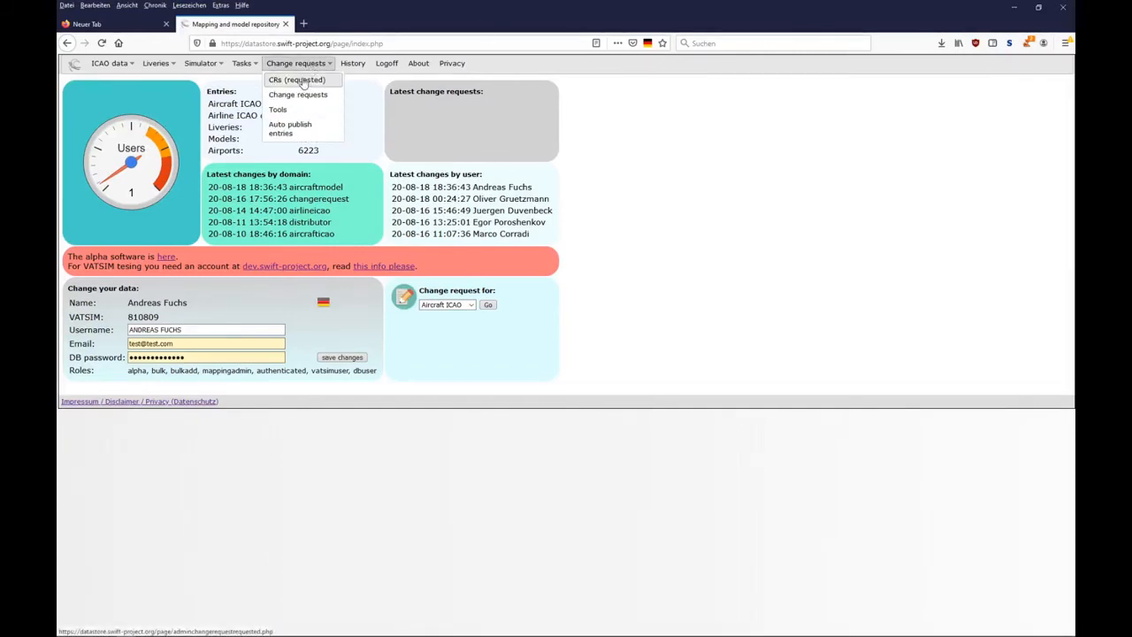
click(302, 81)
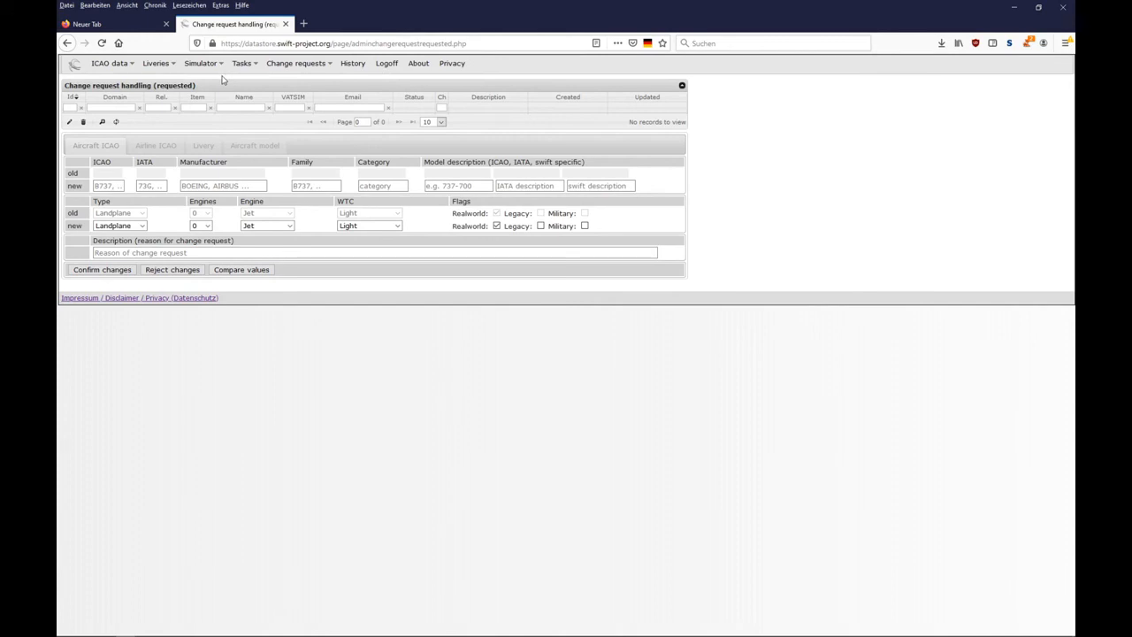
click(1014, 7)
- Consolidate the three selected 767-300ER models, Royal Brunei, LOT Polish Airlines and Aeroflot Old, with DB data again
click(301, 93)
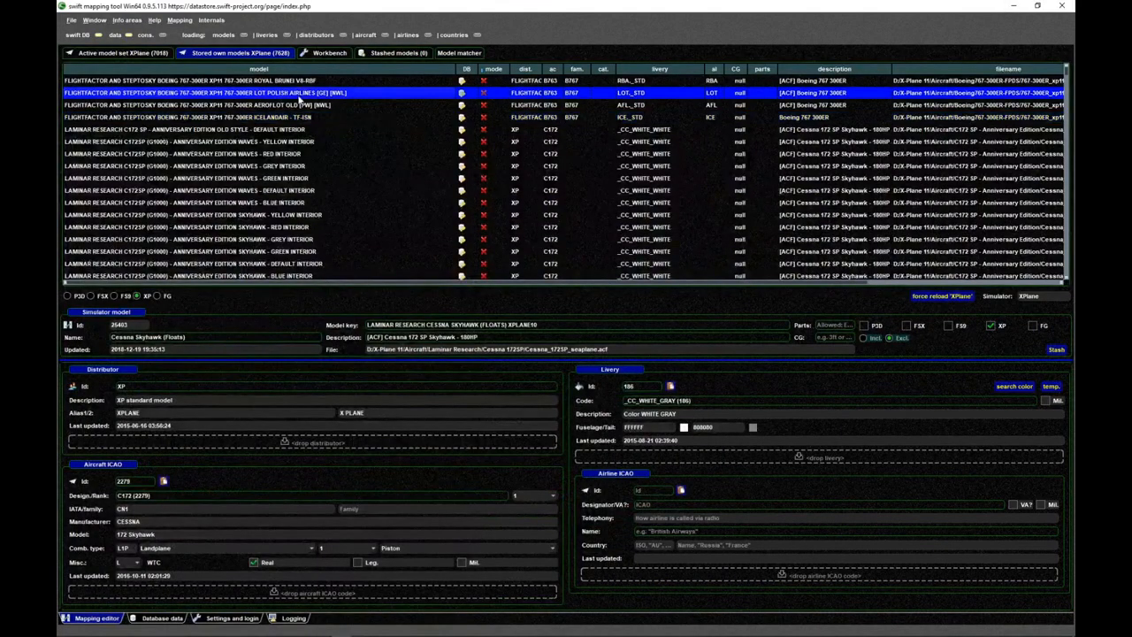
click(303, 81)
click(303, 104)
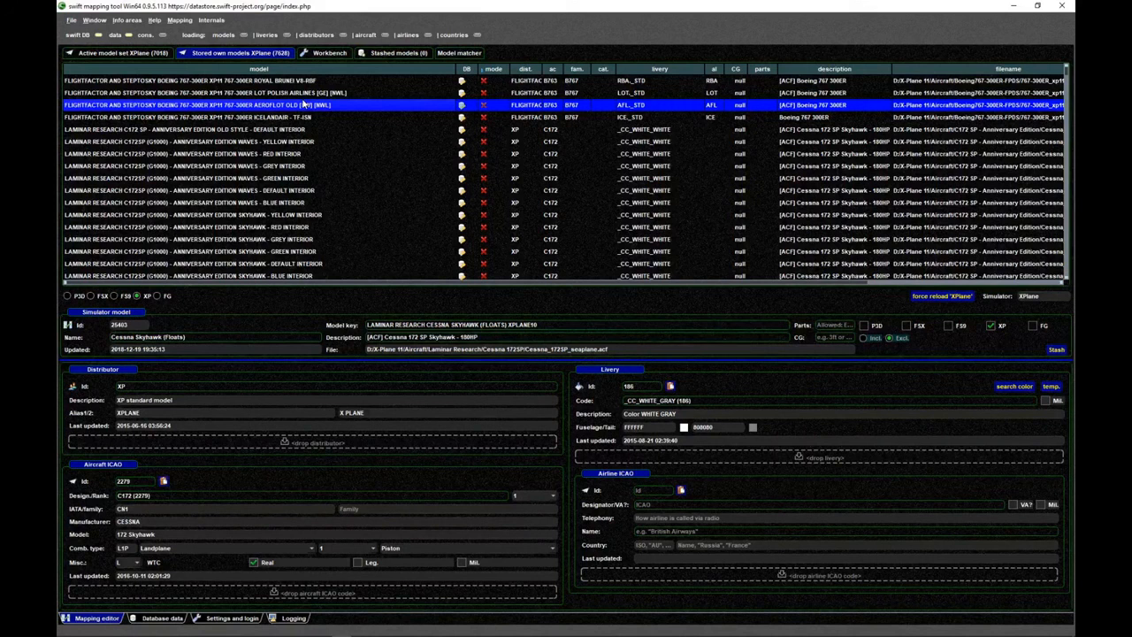
shift+click(305, 80)
right_click(302, 80)
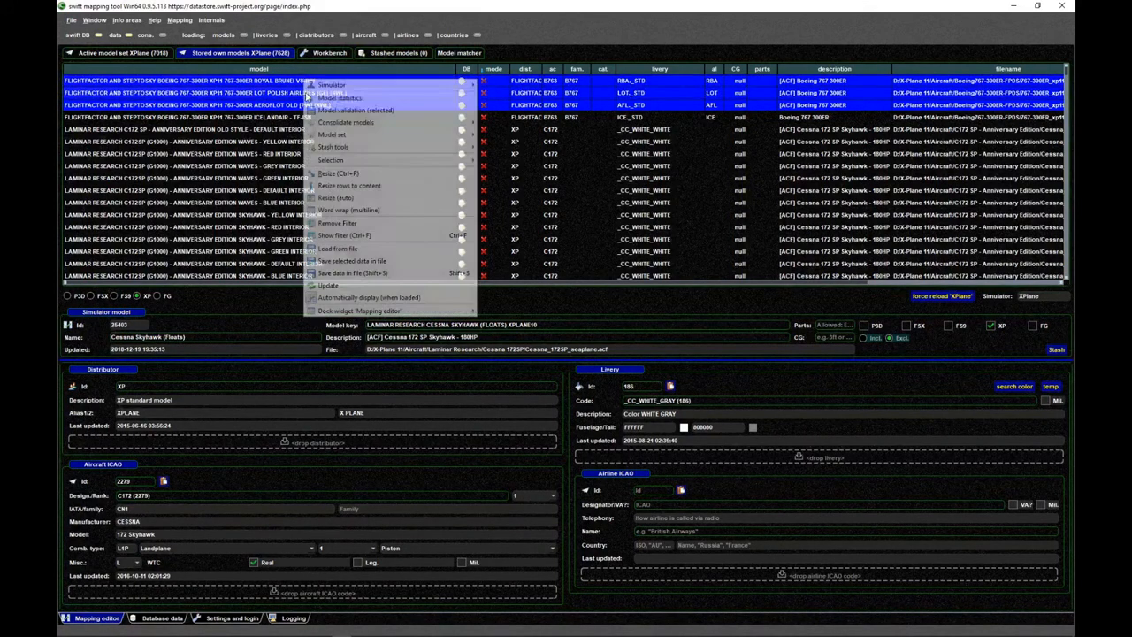
mouse_move(349, 124)
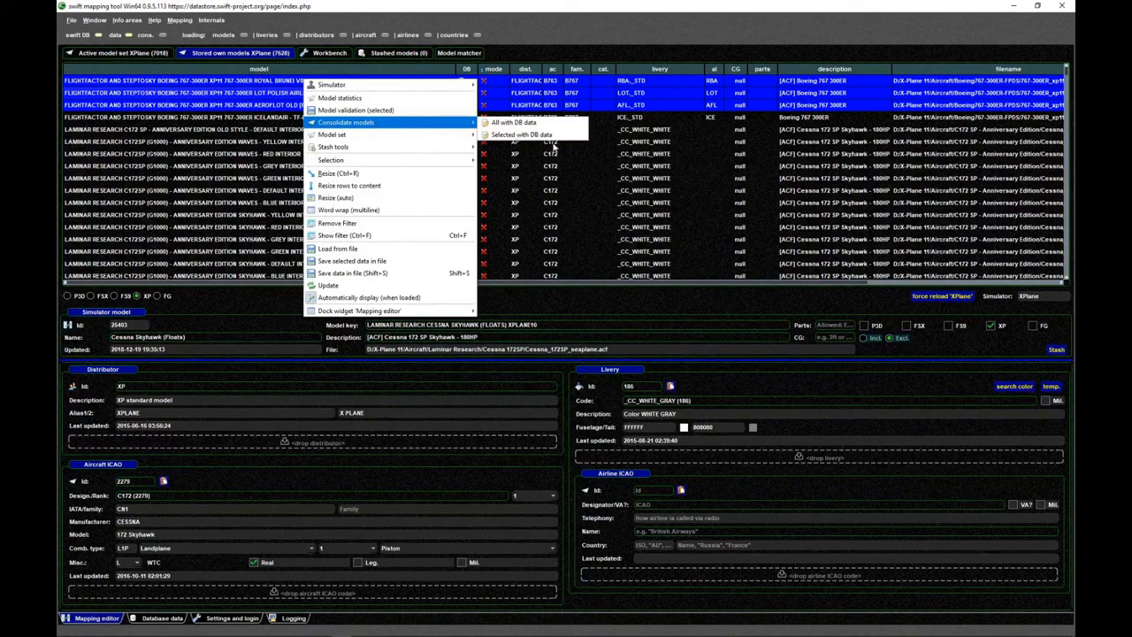
click(551, 135)
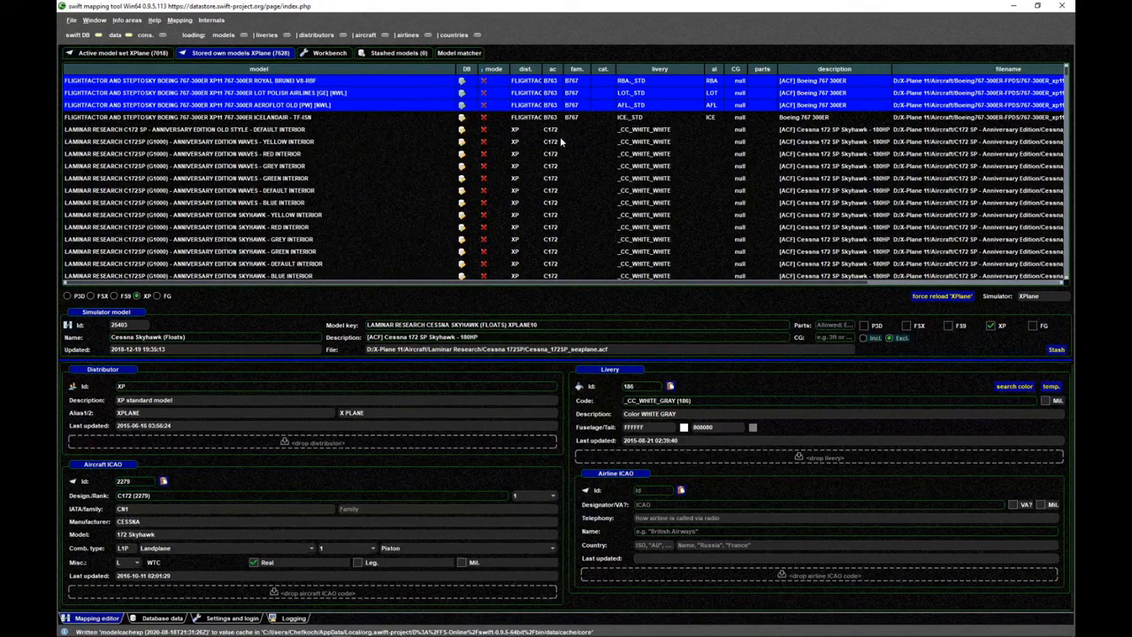
- View the active XPlane model set, then switch to X-Plane and check the swift pilot client's network and own aircraft details
click(131, 55)
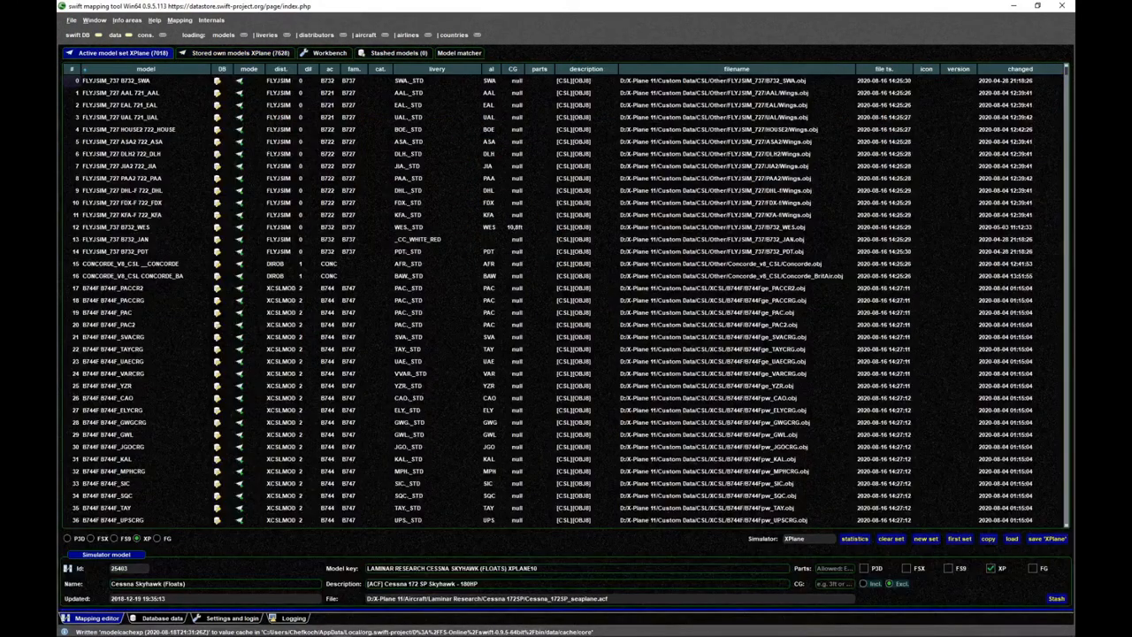
mouse_move(330, 631)
click(265, 630)
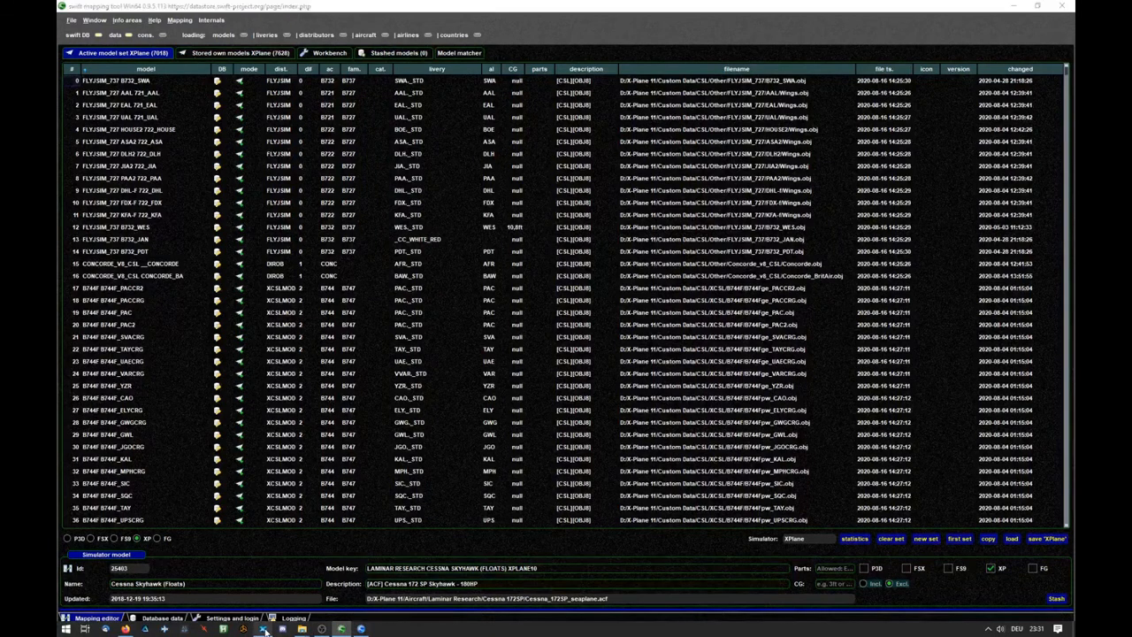
click(363, 629)
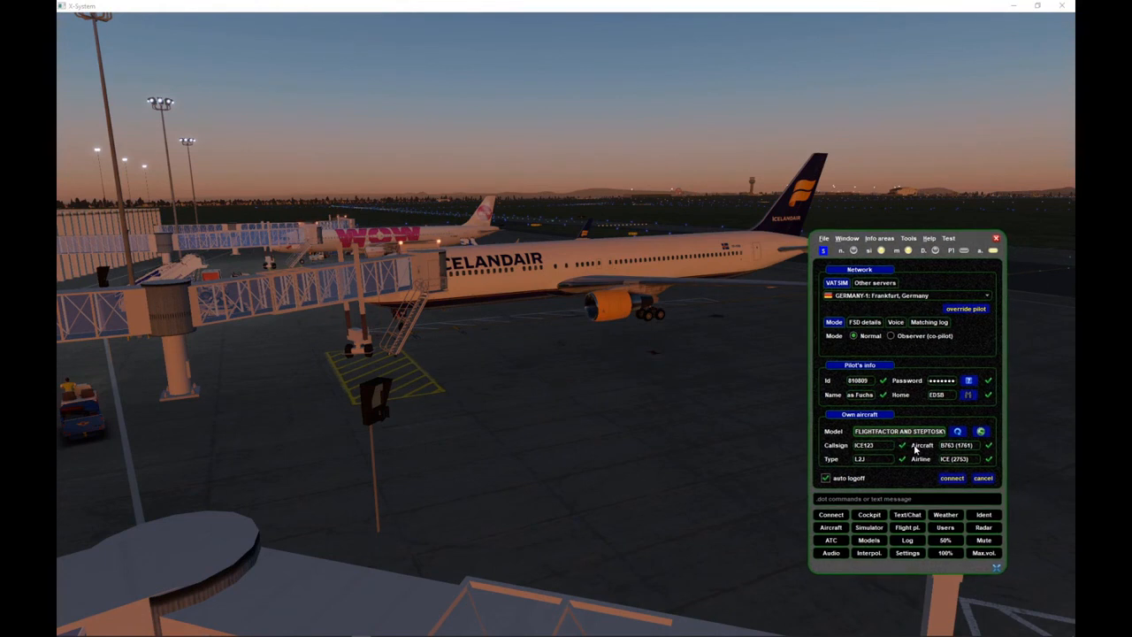
drag(916, 448, 1075, 451)
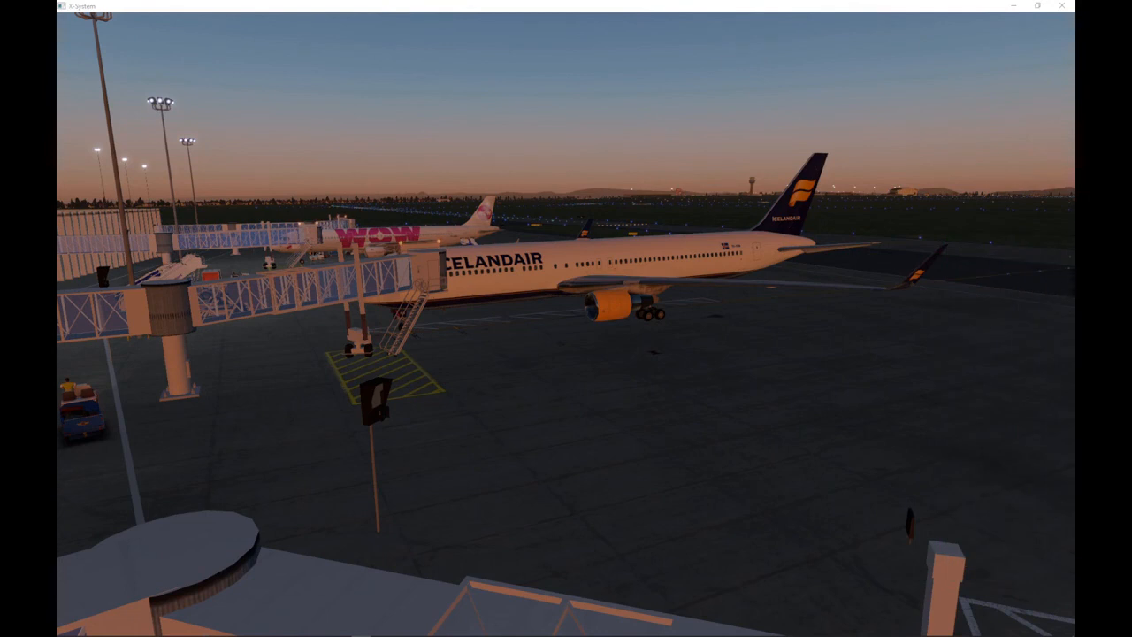